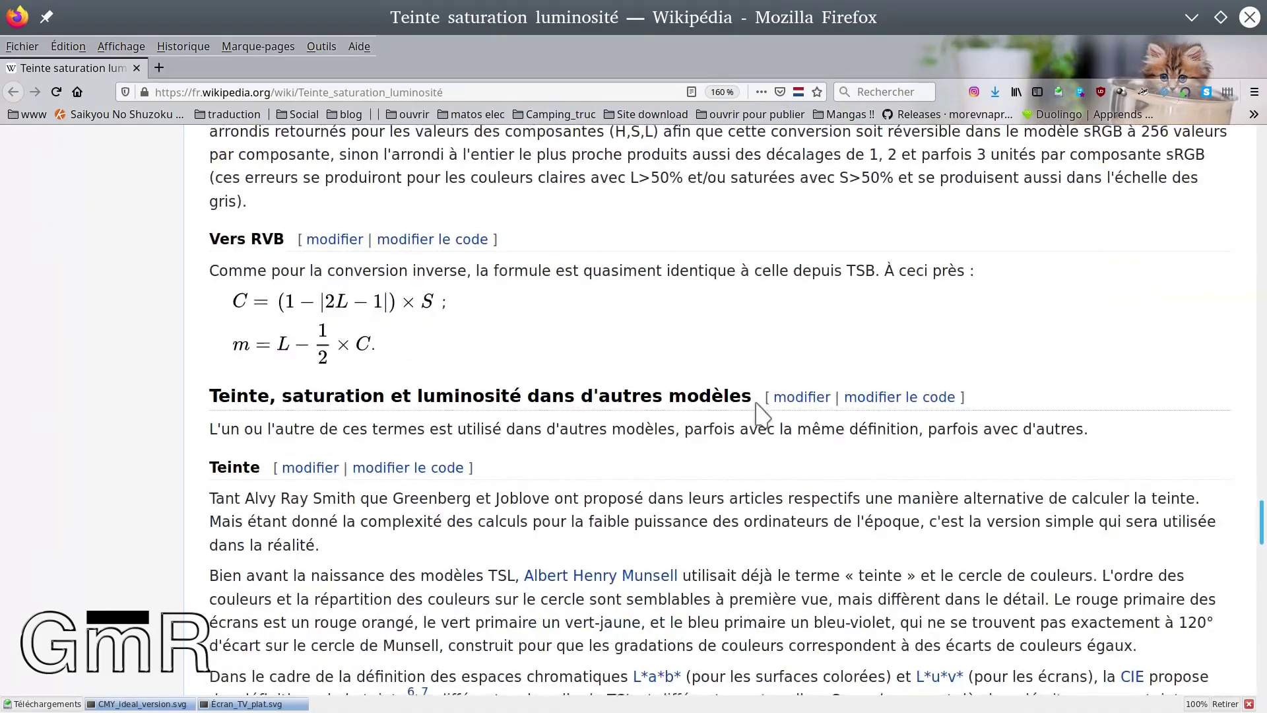
Examine the Wikipedia article on hue, saturation and lightness, including its comparison of the TSB and TSL colour models
scroll(657, 402, down, 5)
scroll(626, 399, down, 9)
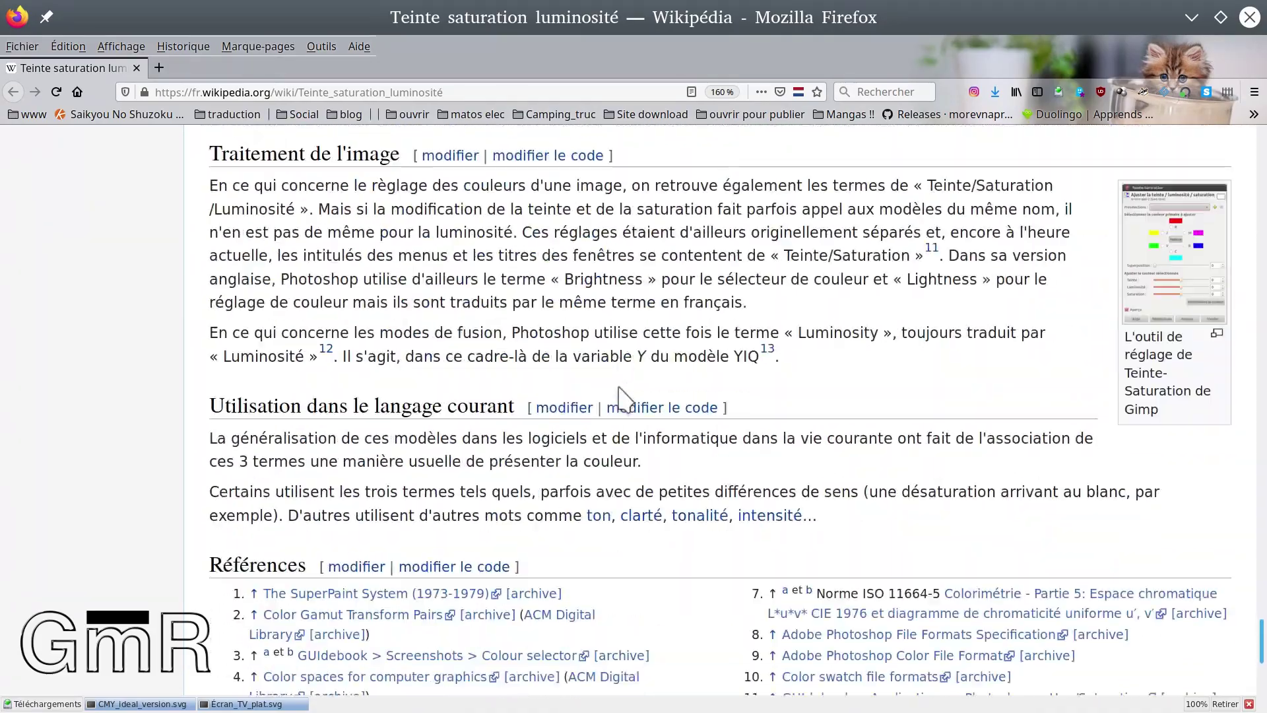
scroll(624, 399, up, 4)
scroll(621, 399, up, 6)
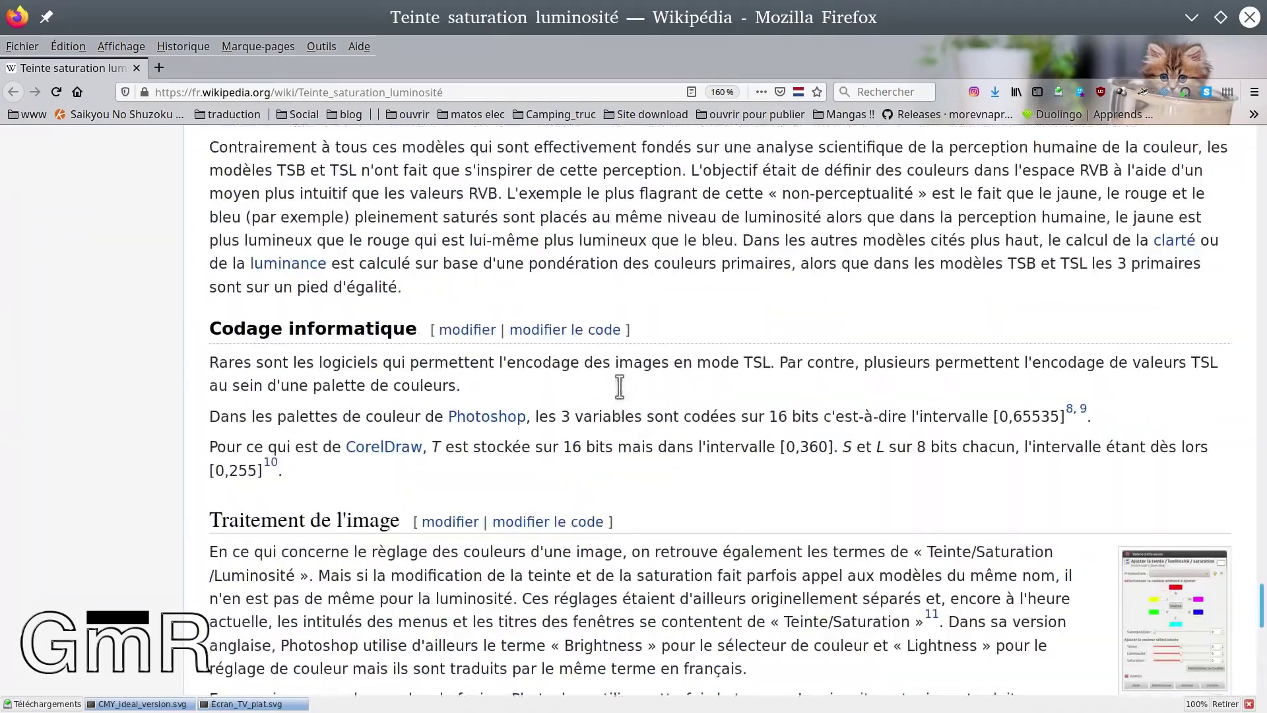
drag(1254, 582, 1183, 254)
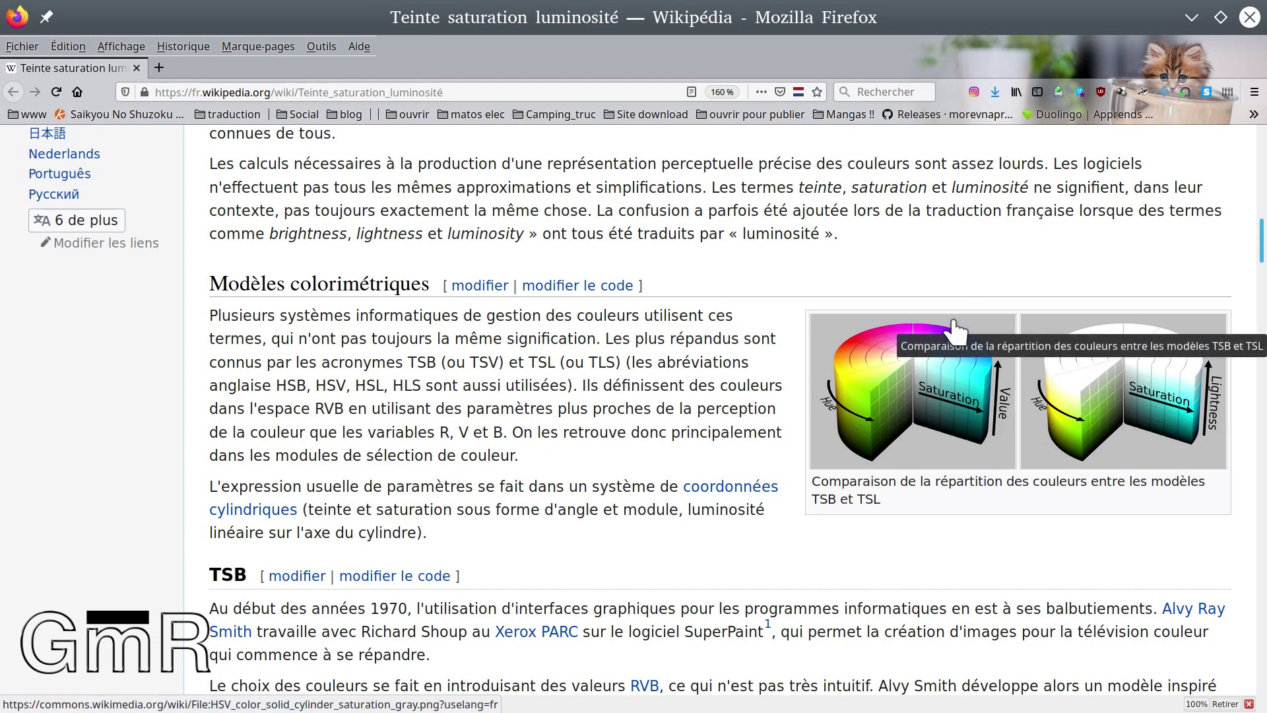
scroll(673, 445, down, 5)
mouse_move(379, 514)
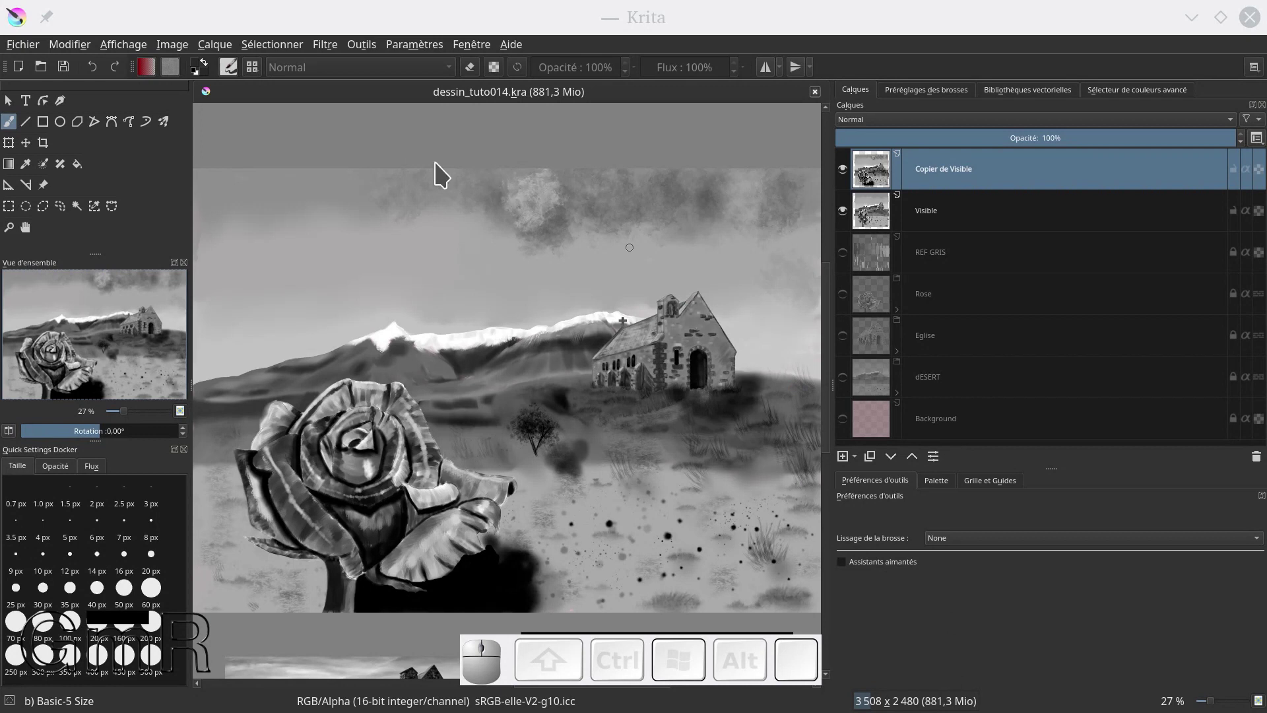
Switch to Krita and save the drawing under the name dessin_tuto015.kra, replacing the existing file
click(23, 46)
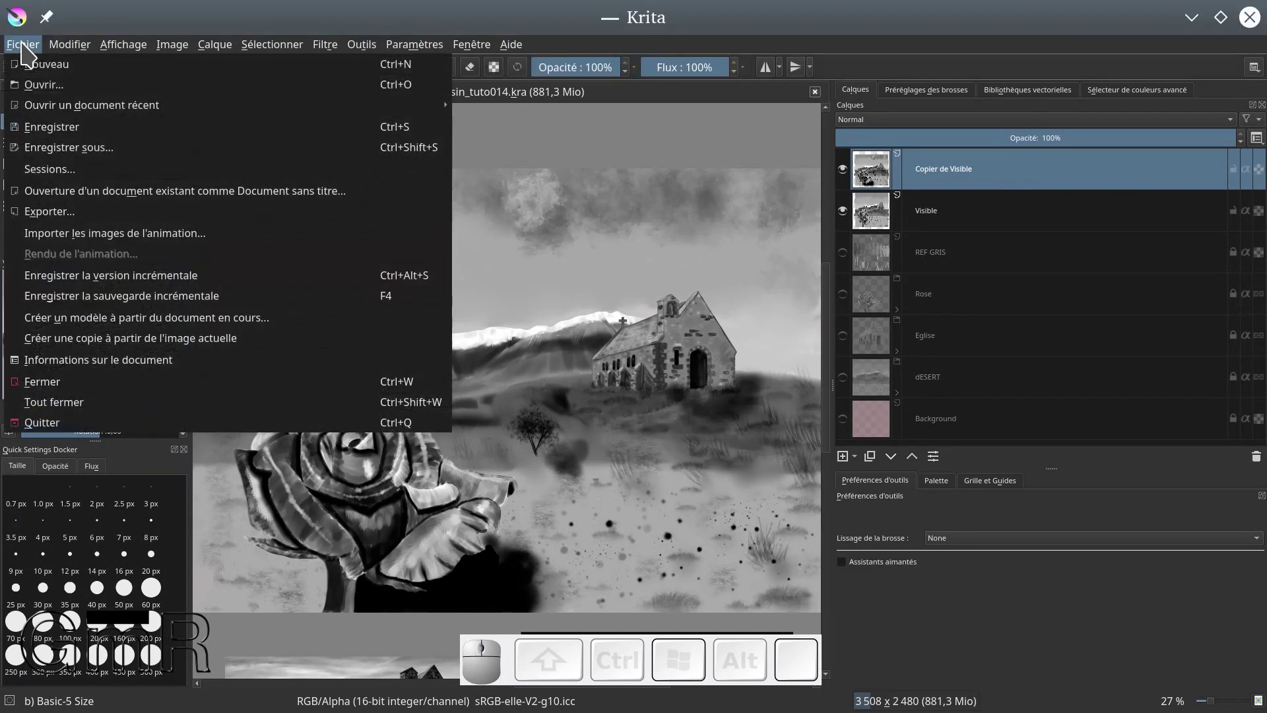
click(59, 149)
double_click(574, 263)
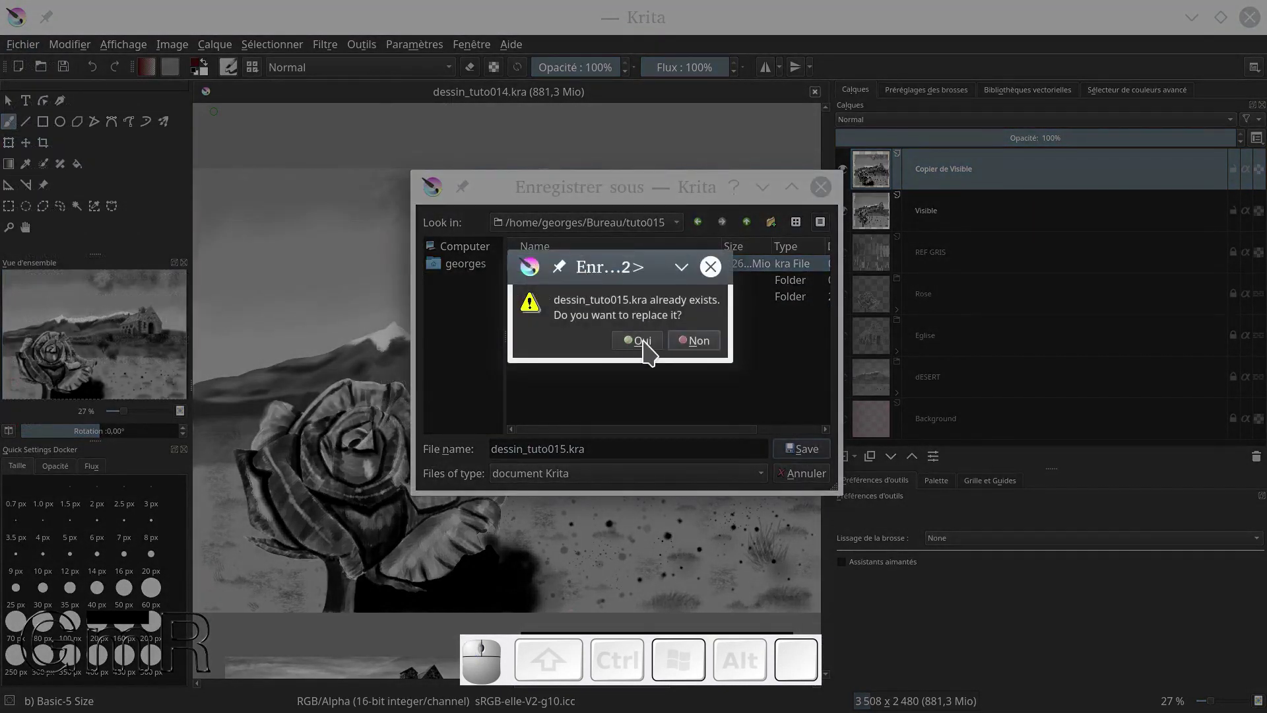
click(640, 341)
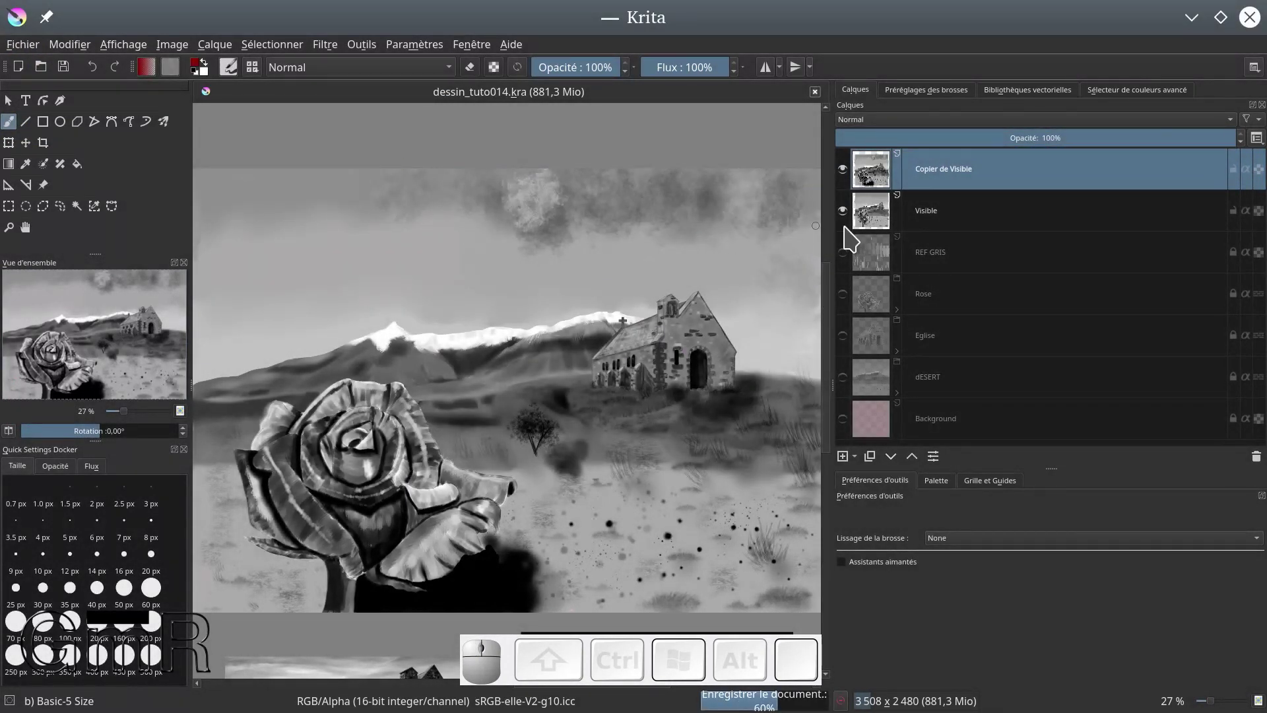
Hide and delete the layer Visible, and rename the layer Copier de Visible to L
click(843, 210)
click(1154, 221)
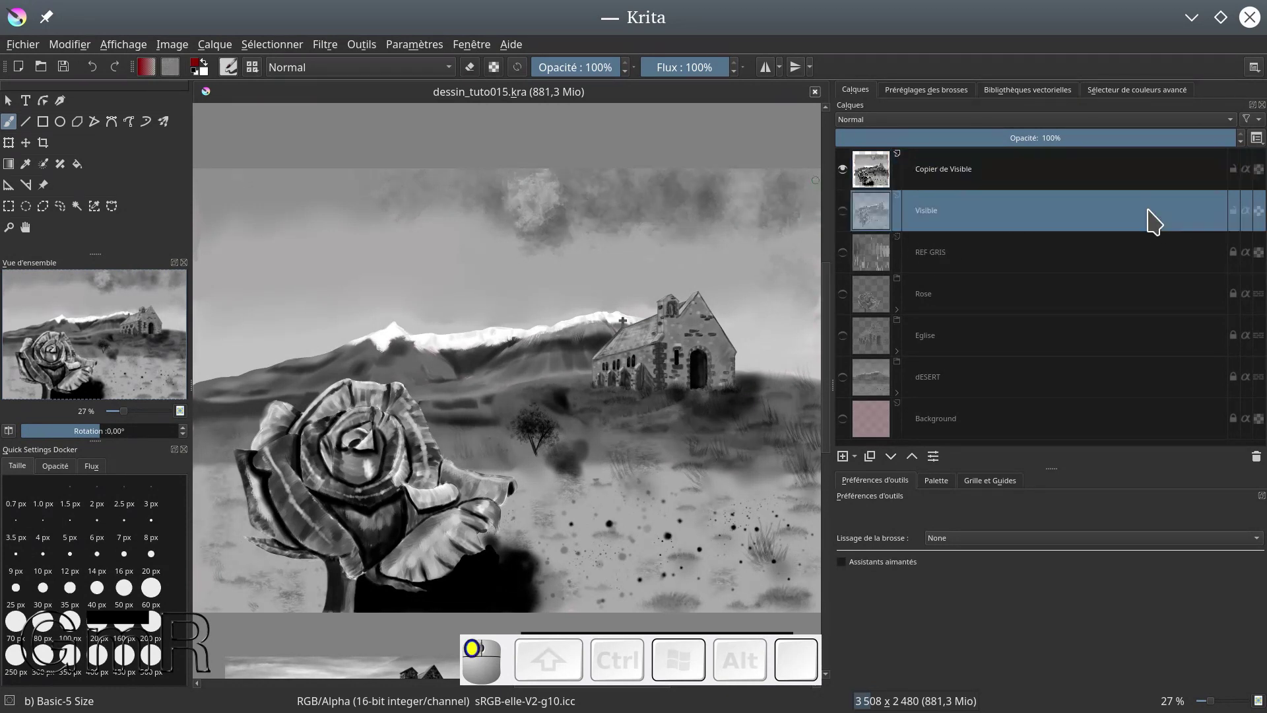
click(1257, 459)
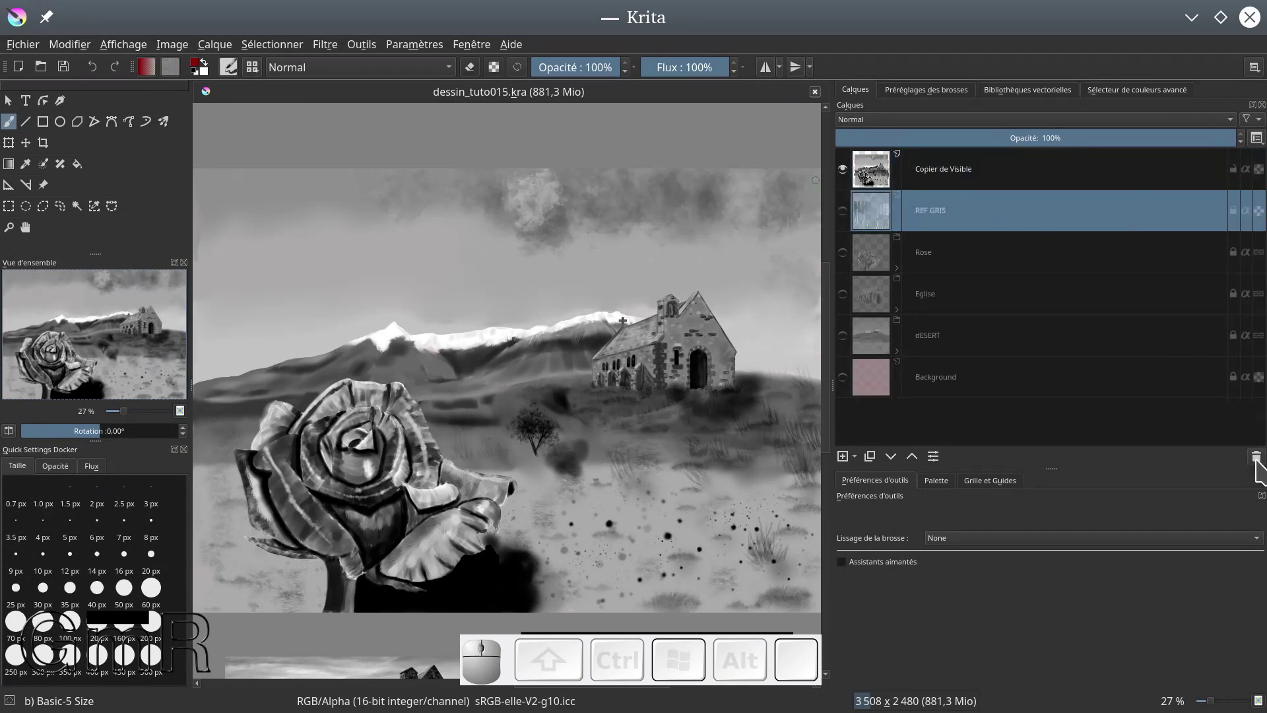
double_click(962, 170)
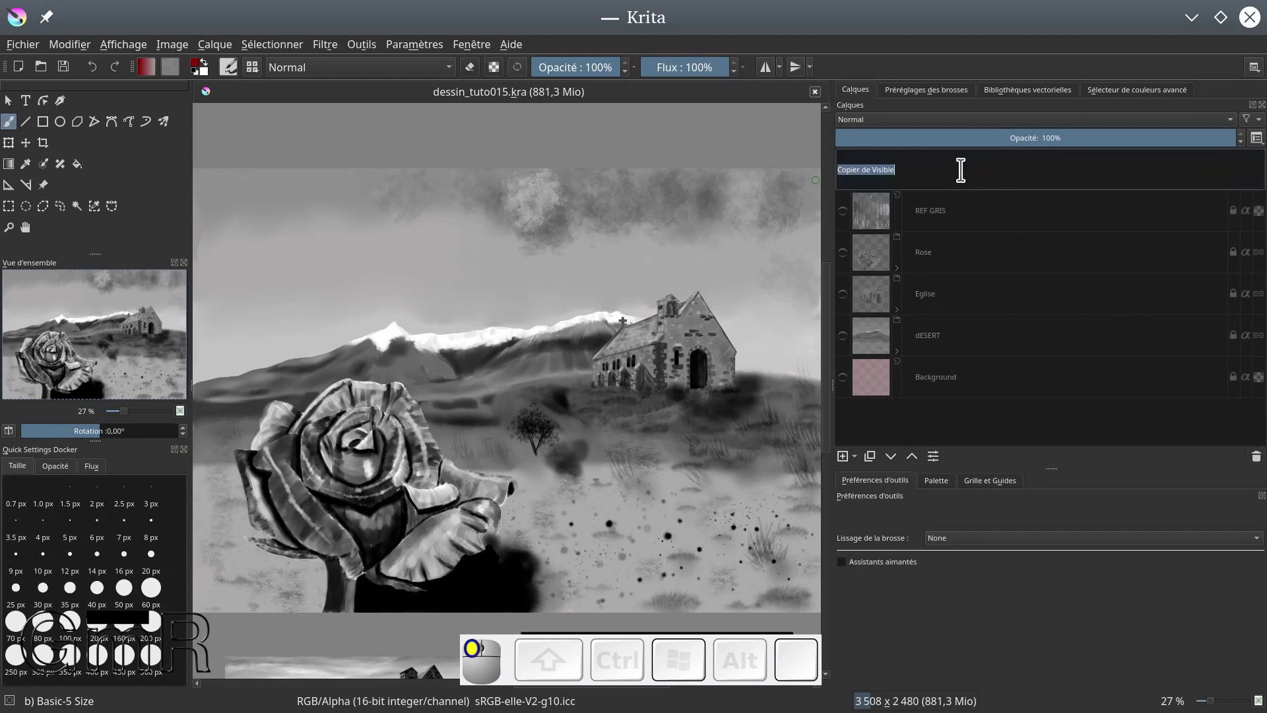
text(L)
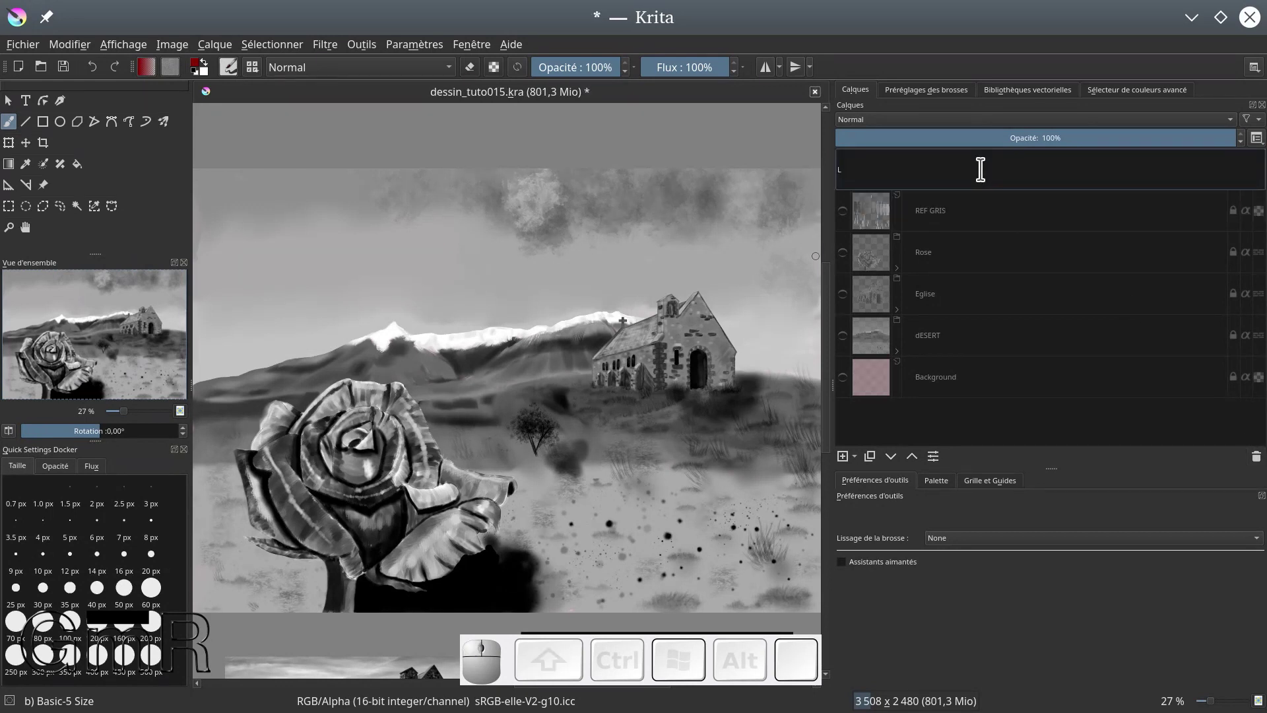
key(Return)
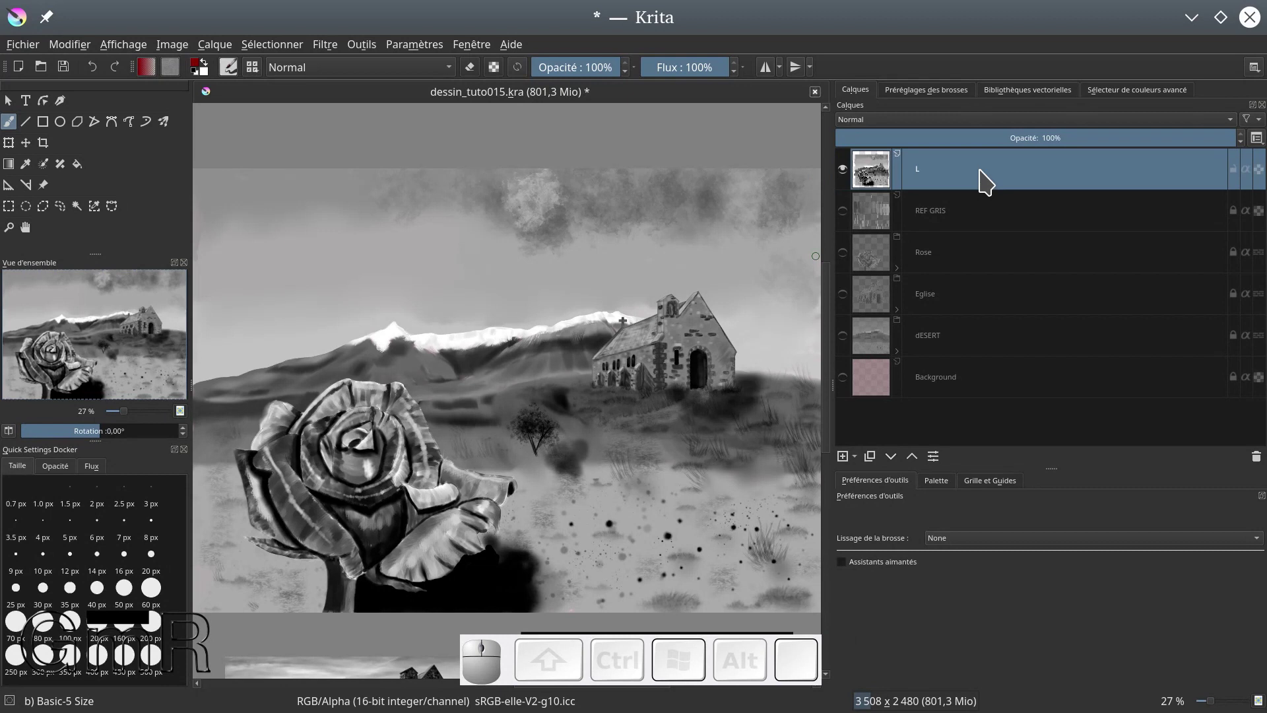
Unlock and delete the REF GRIS layer, and hide layer L
click(916, 212)
click(1233, 211)
click(1256, 456)
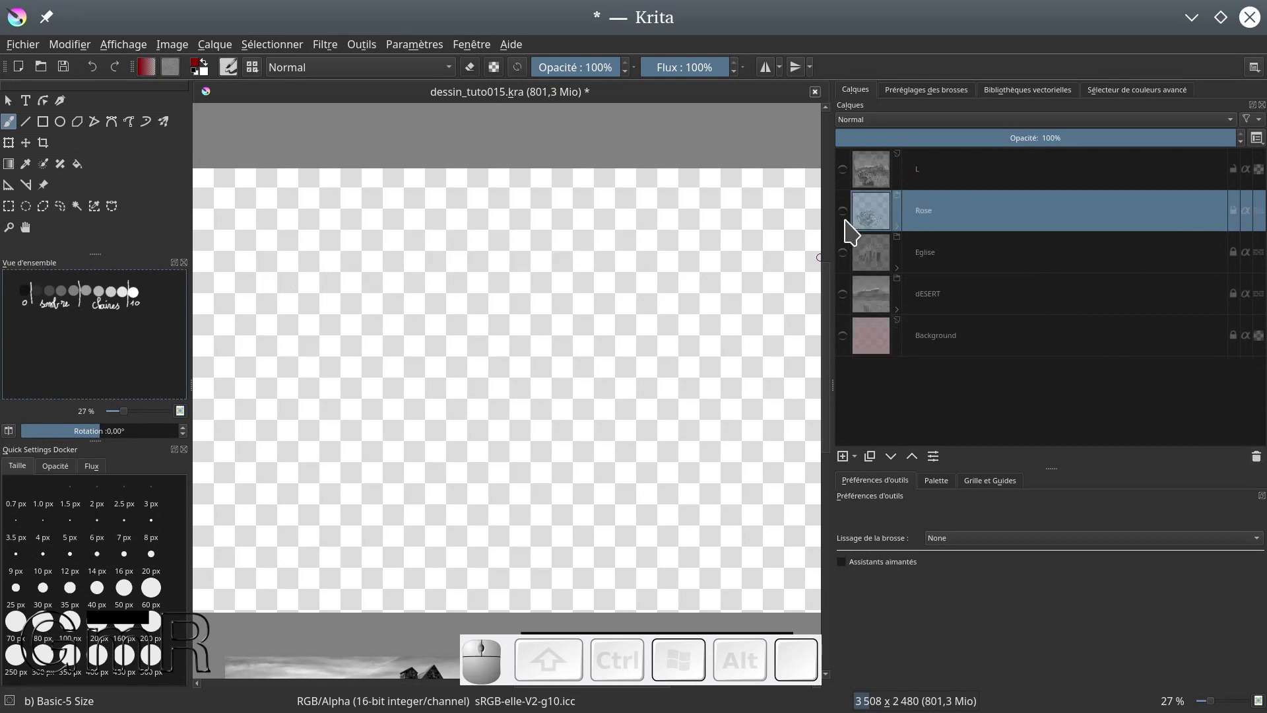
Show the Rose group and move the selection mask from its applat layer onto layer L
click(843, 211)
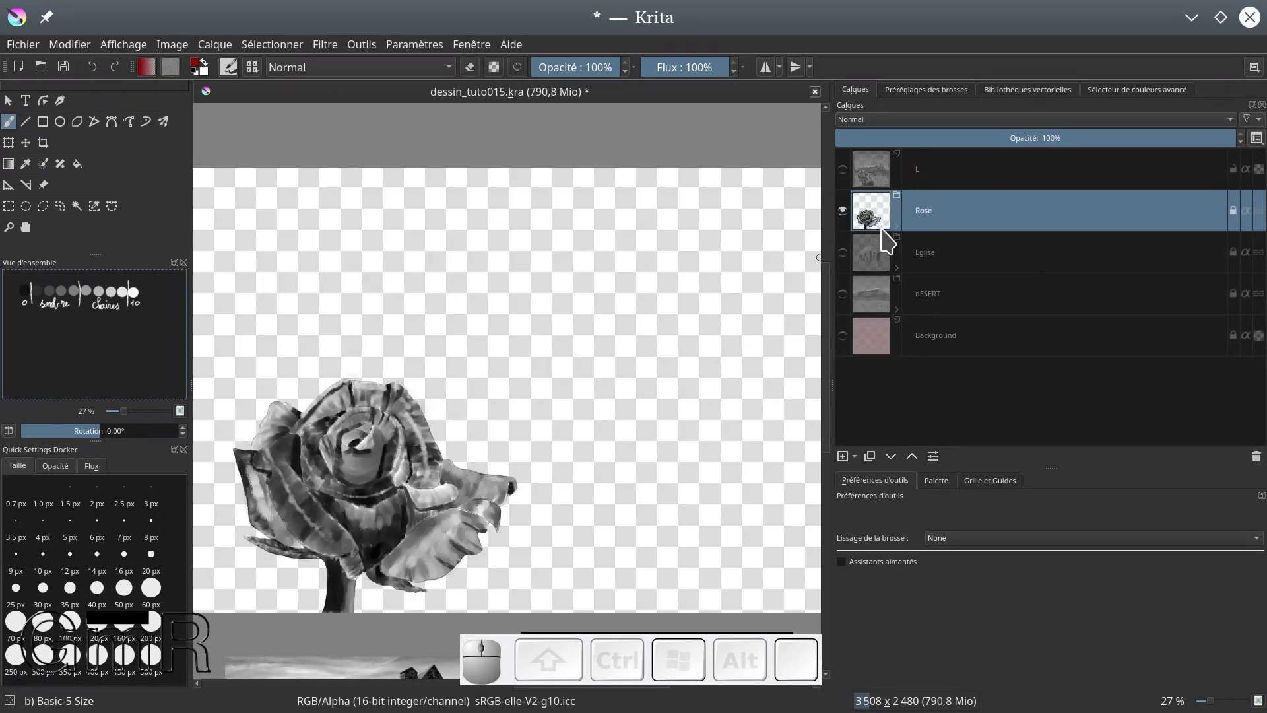
click(897, 226)
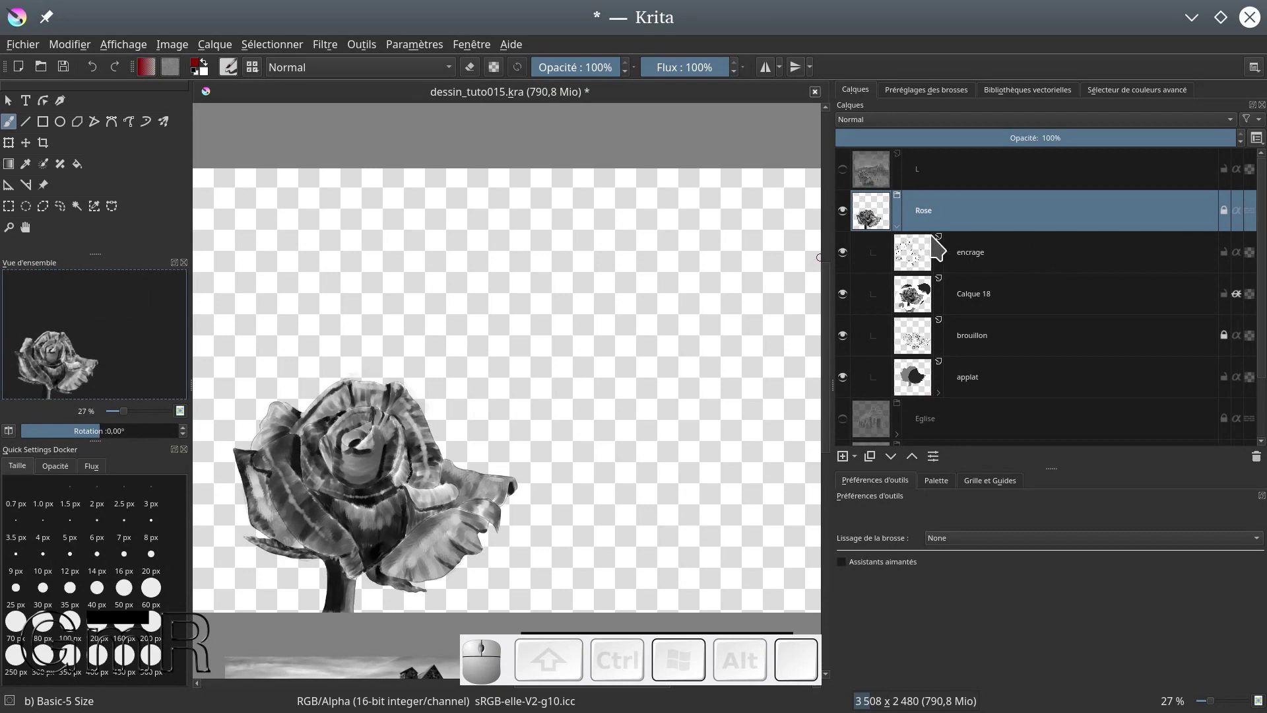
click(940, 394)
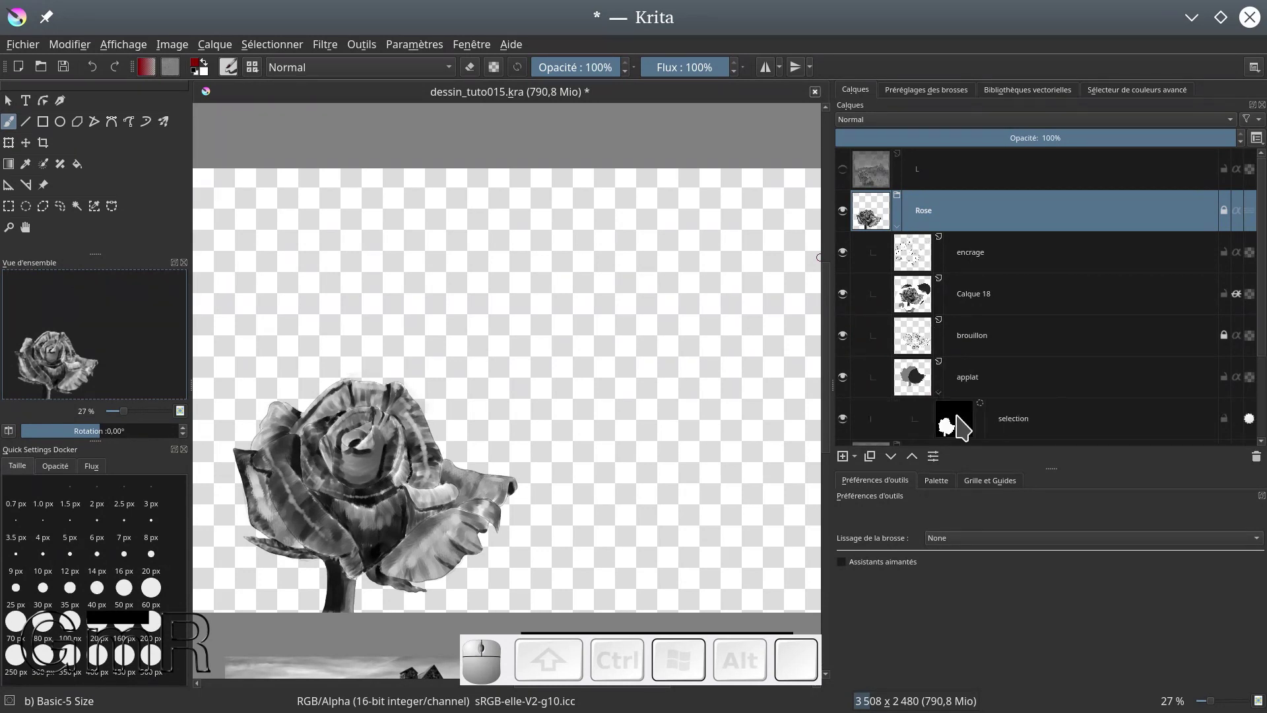
drag(957, 416, 925, 172)
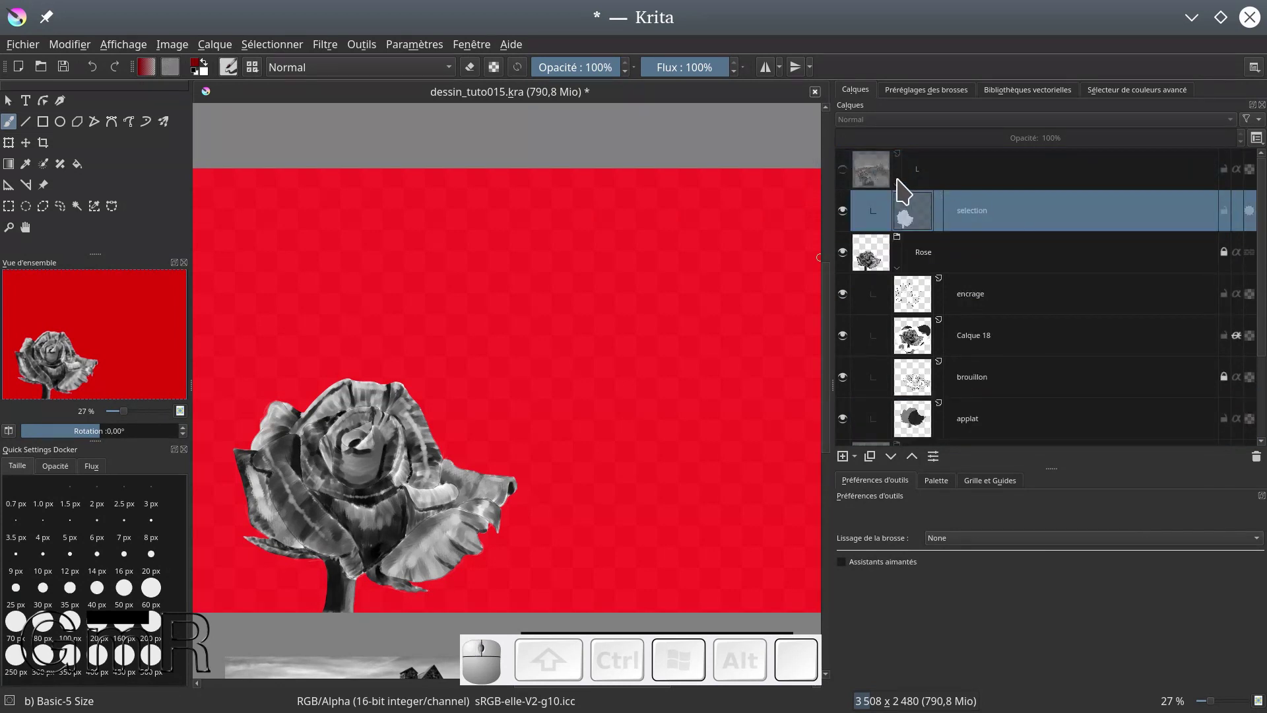
click(898, 184)
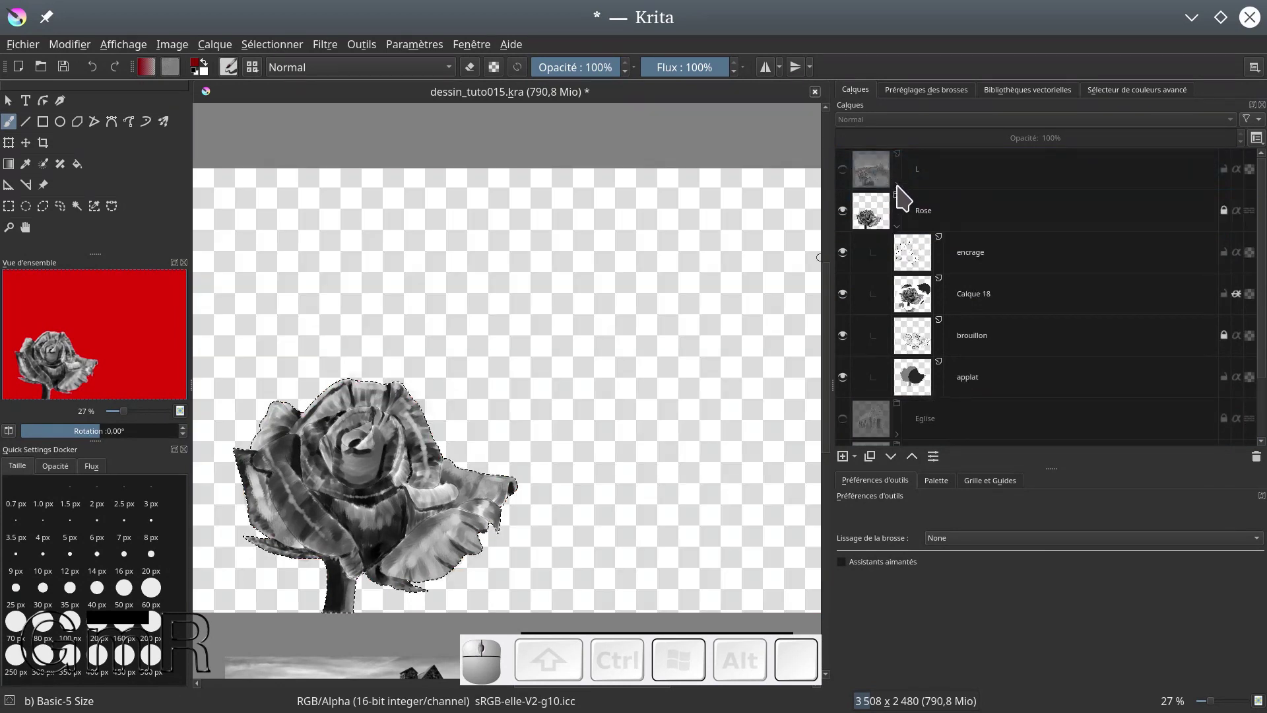
click(898, 185)
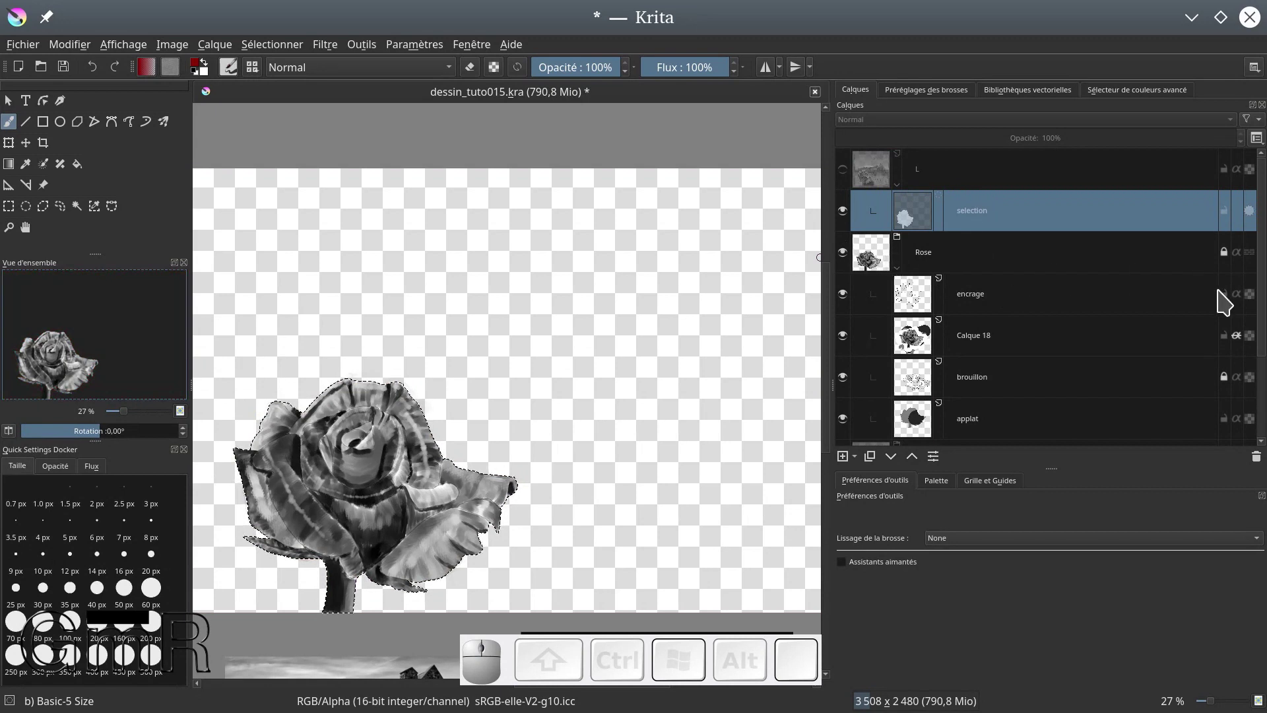
Unlock the Rose group and its brouillon layer, and delete the whole group
click(1225, 377)
click(930, 264)
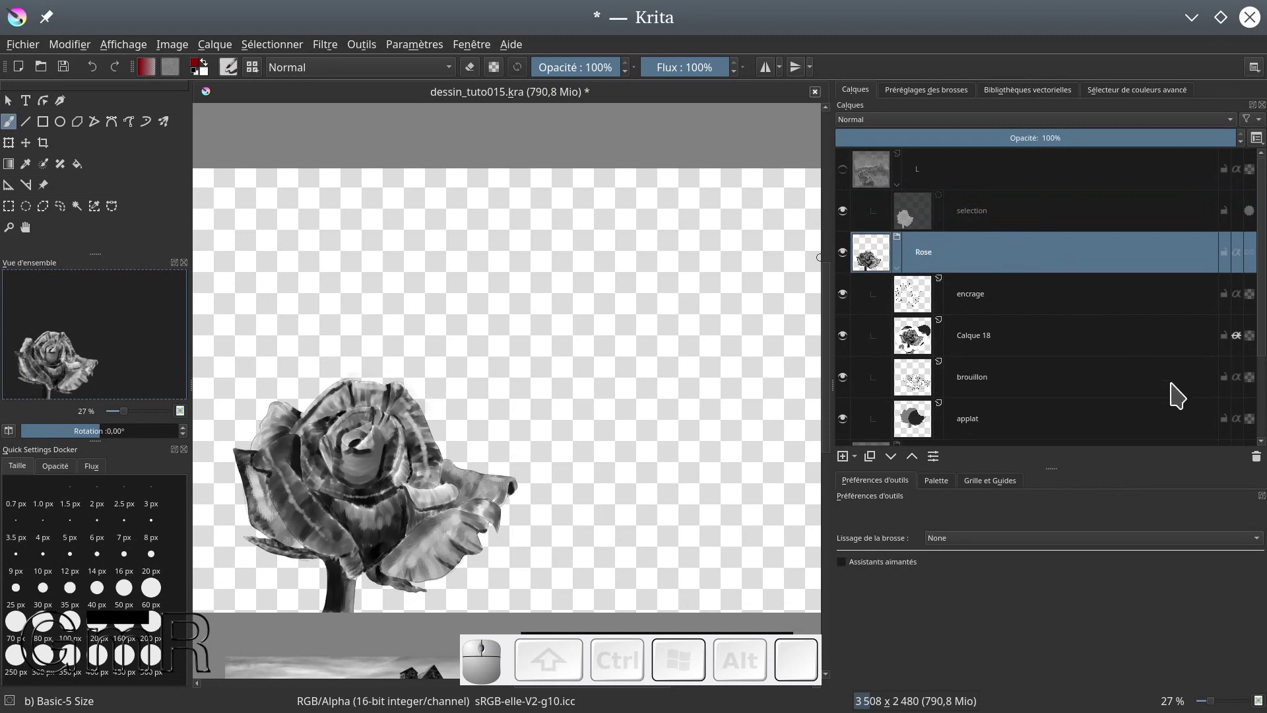
click(1256, 456)
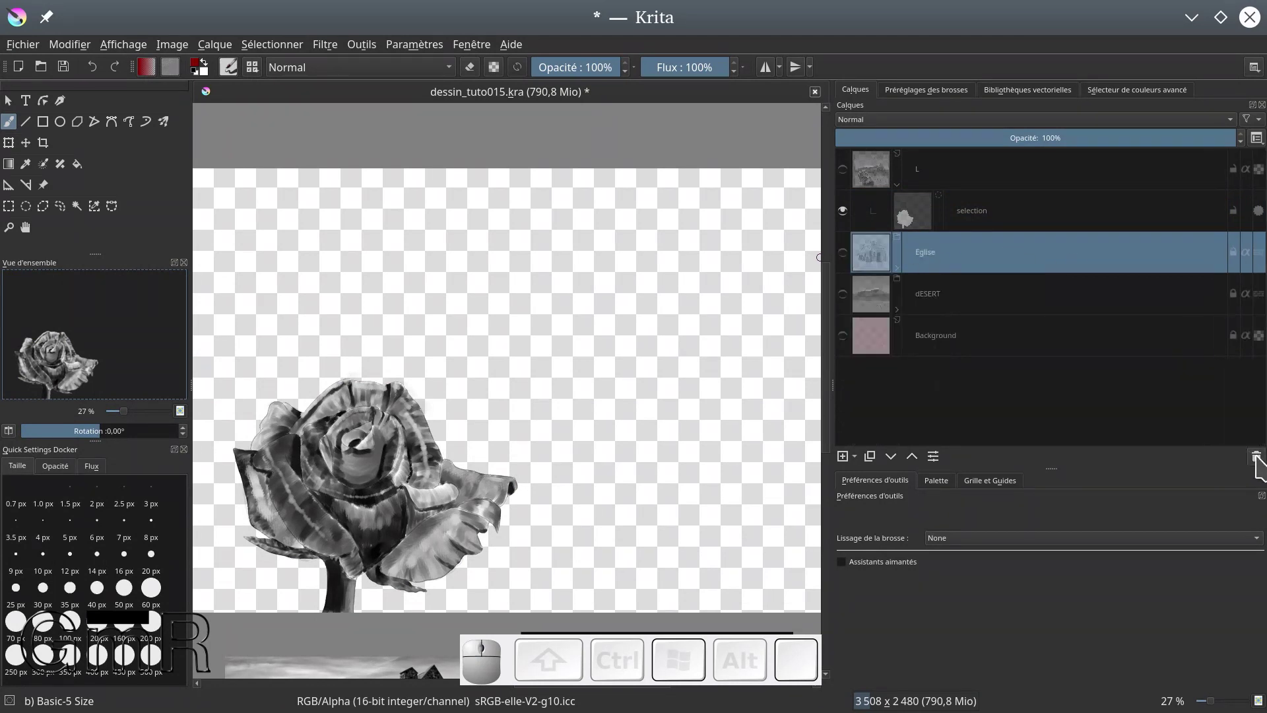
Show the Eglise group, move the selection mask of its Calque 20 layer onto layer L, and delete the group
click(843, 252)
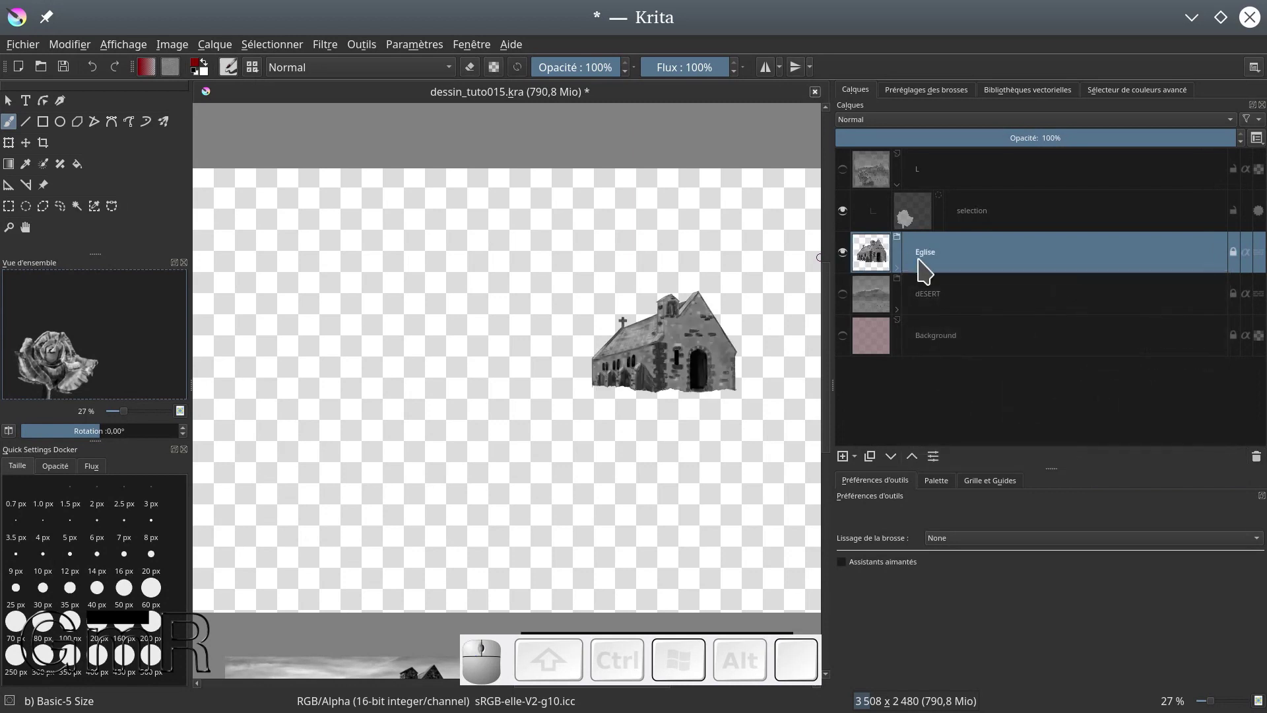
click(897, 268)
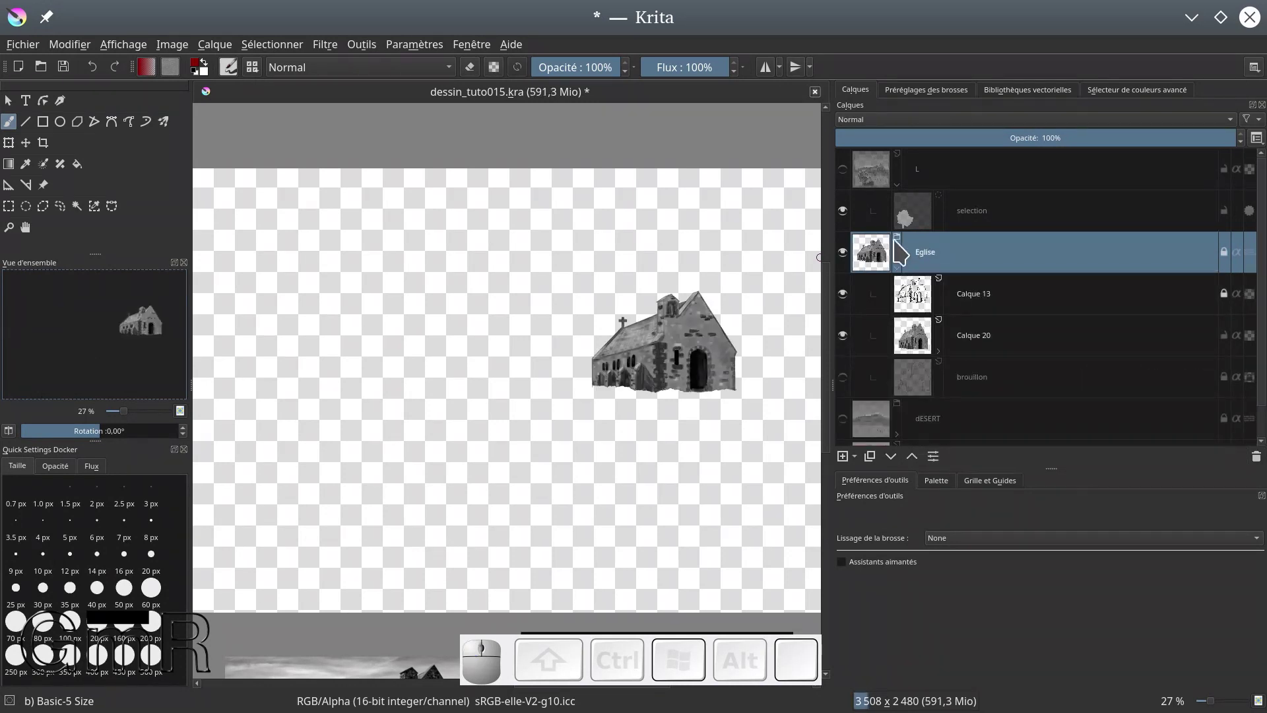
click(940, 351)
click(960, 377)
drag(961, 377, 966, 182)
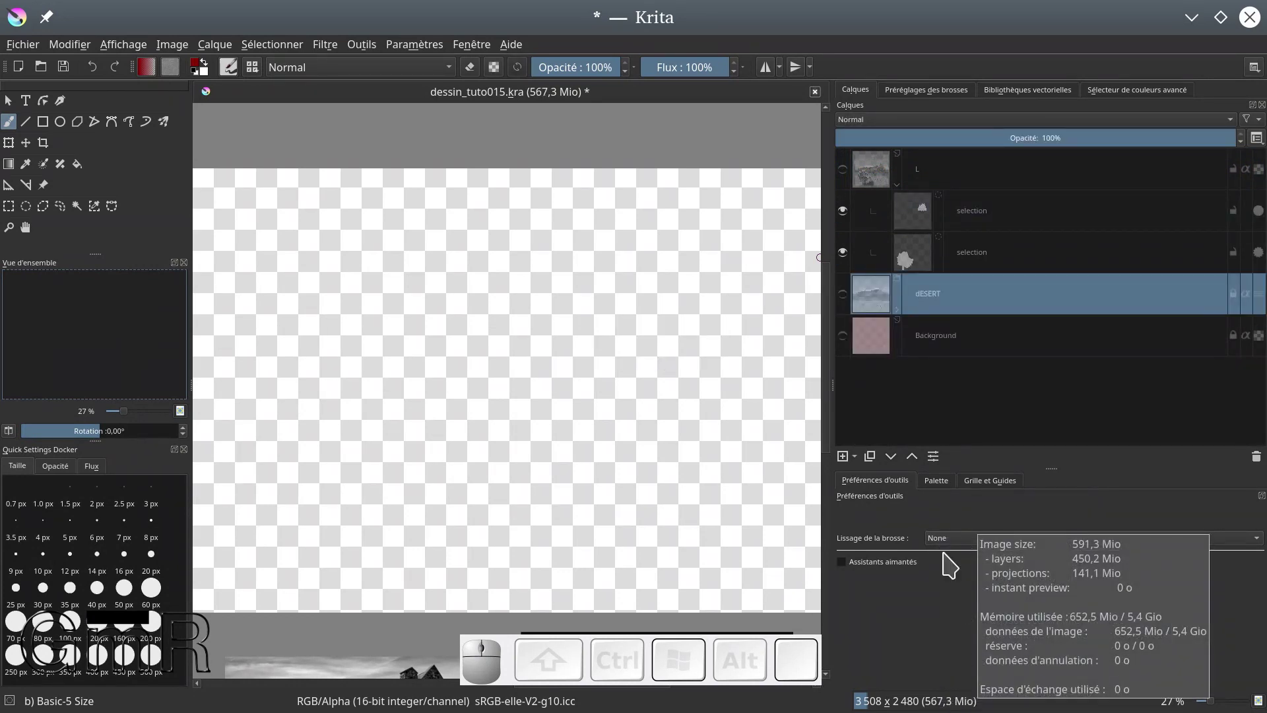
Delete the dESERT group and the Background layer, and save the document with layer L shown
ctrl+click(892, 334)
click(1256, 456)
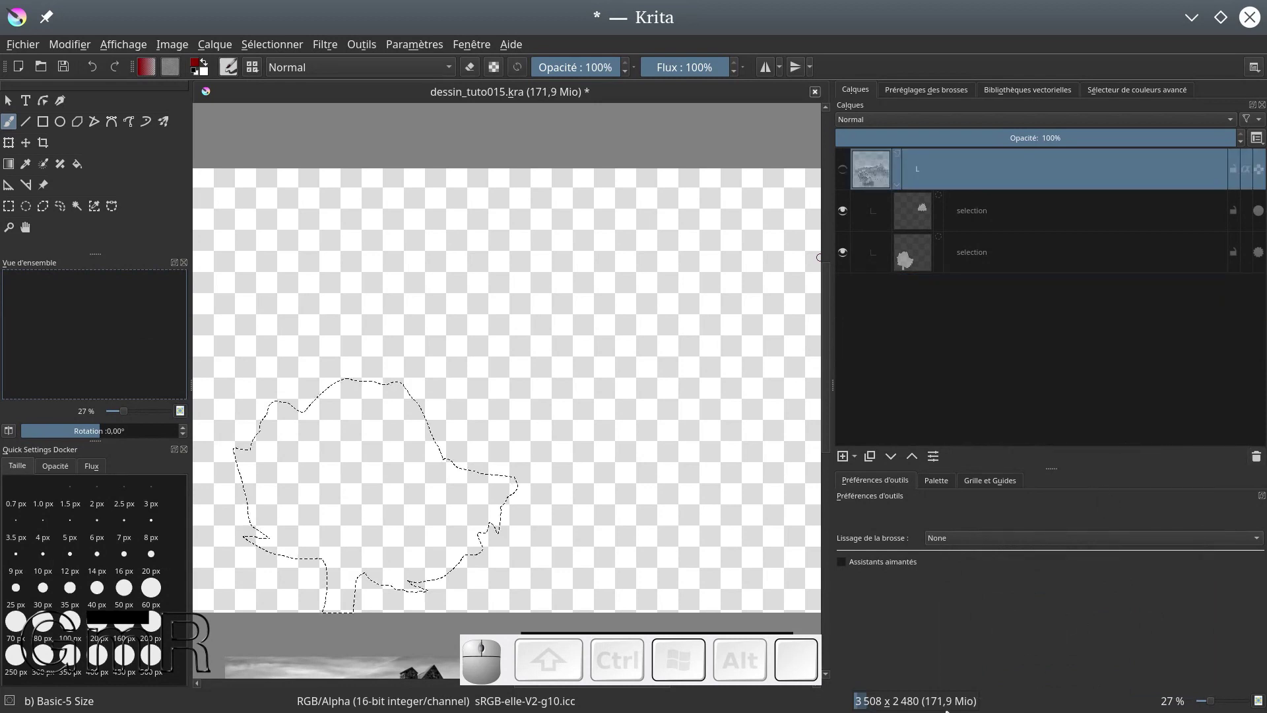
click(843, 169)
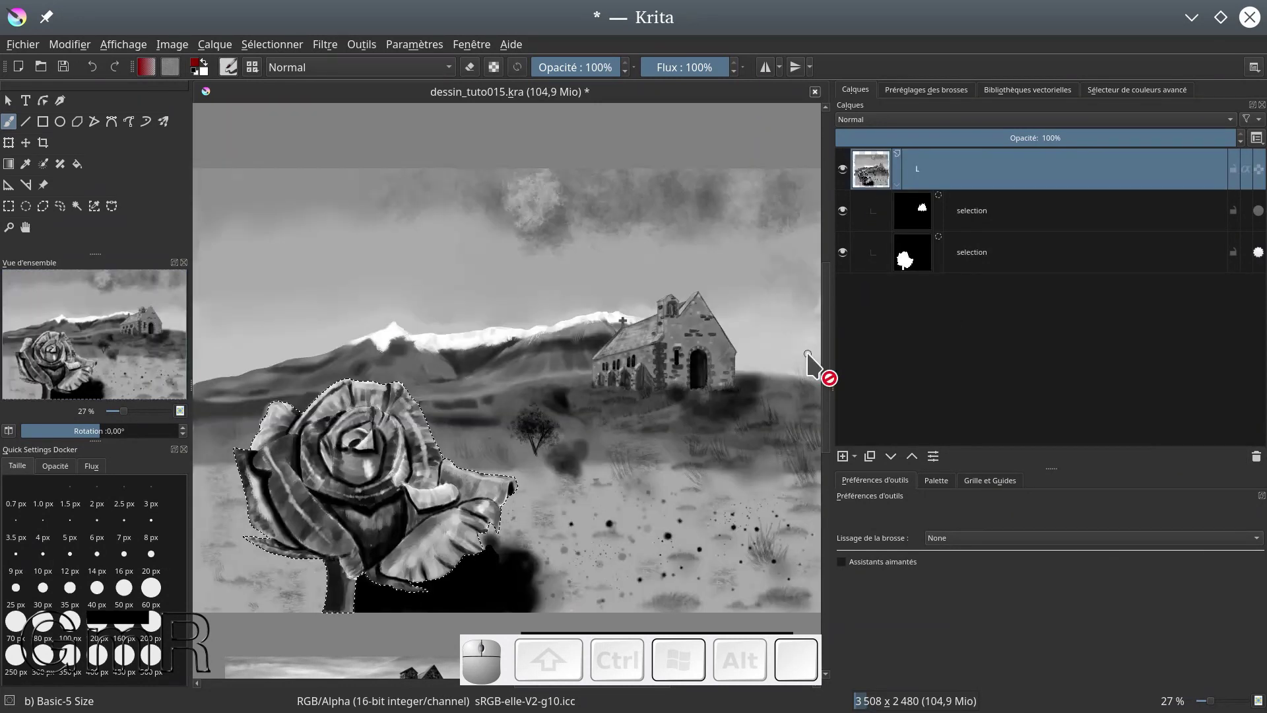
click(63, 67)
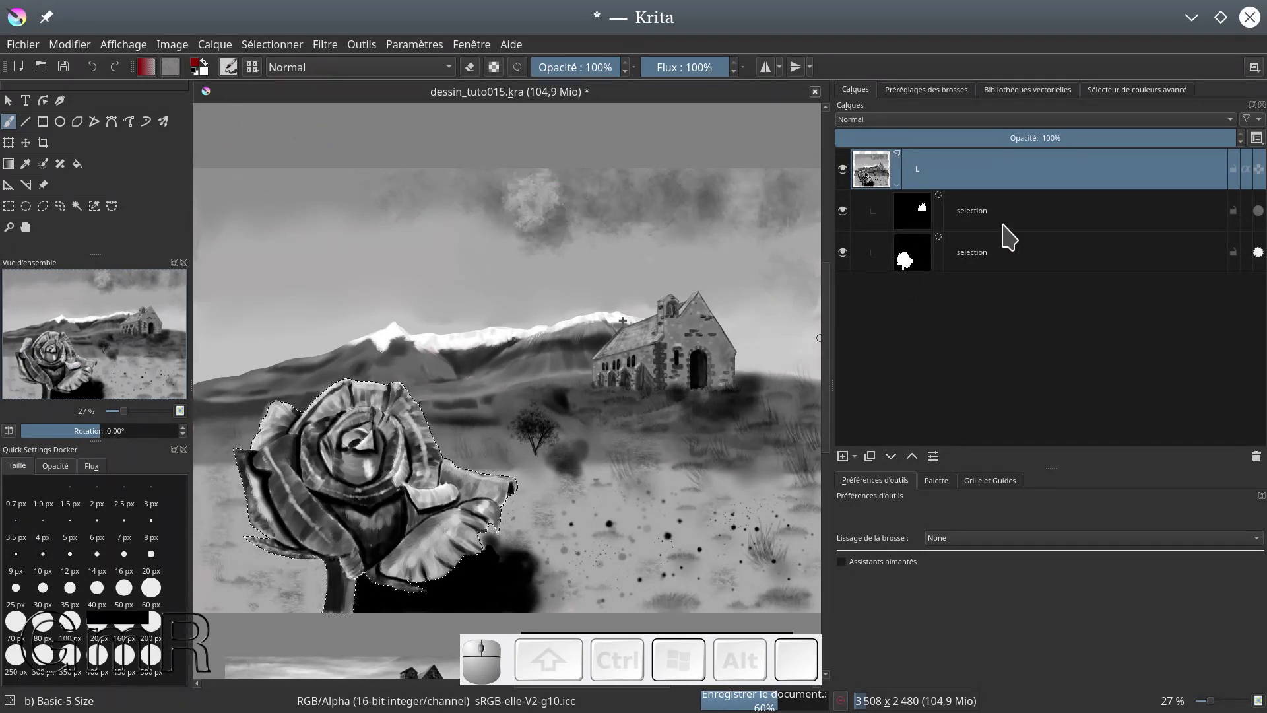
Collapse the masks under layer L, and rearrange the workspace with a wider canvas and a taller colour palette
click(897, 184)
drag(835, 311, 903, 314)
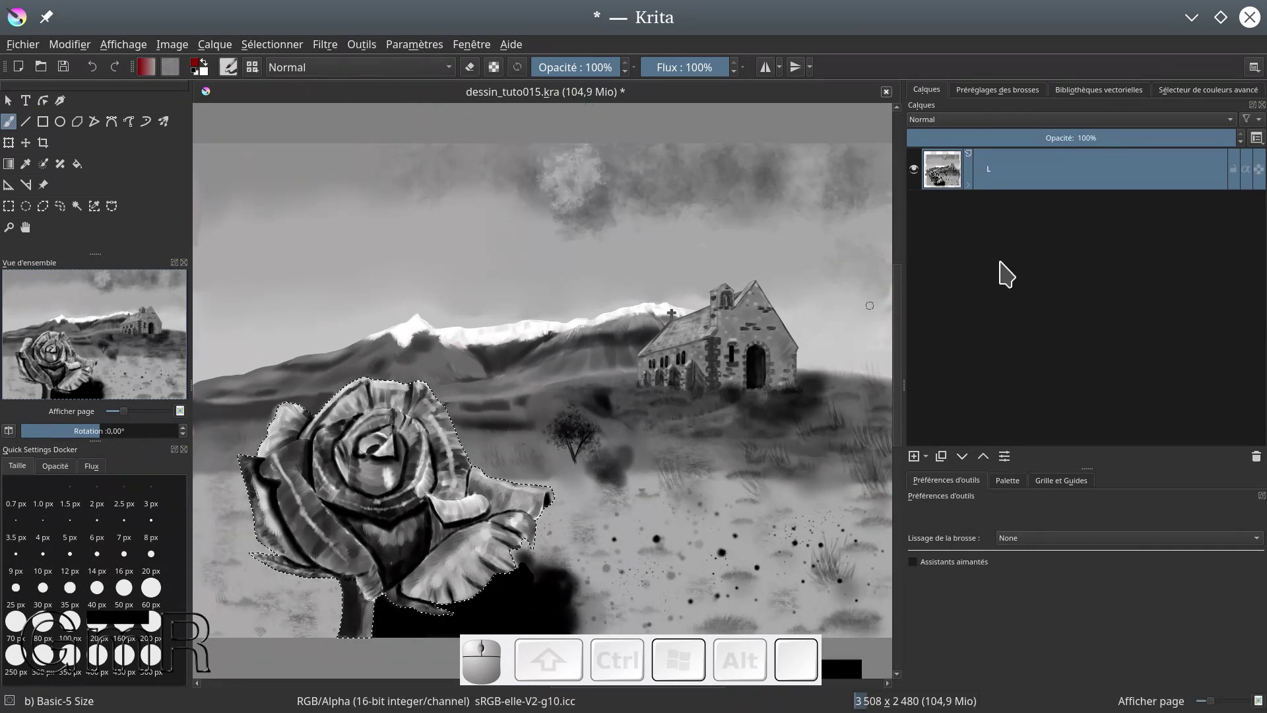
click(1020, 481)
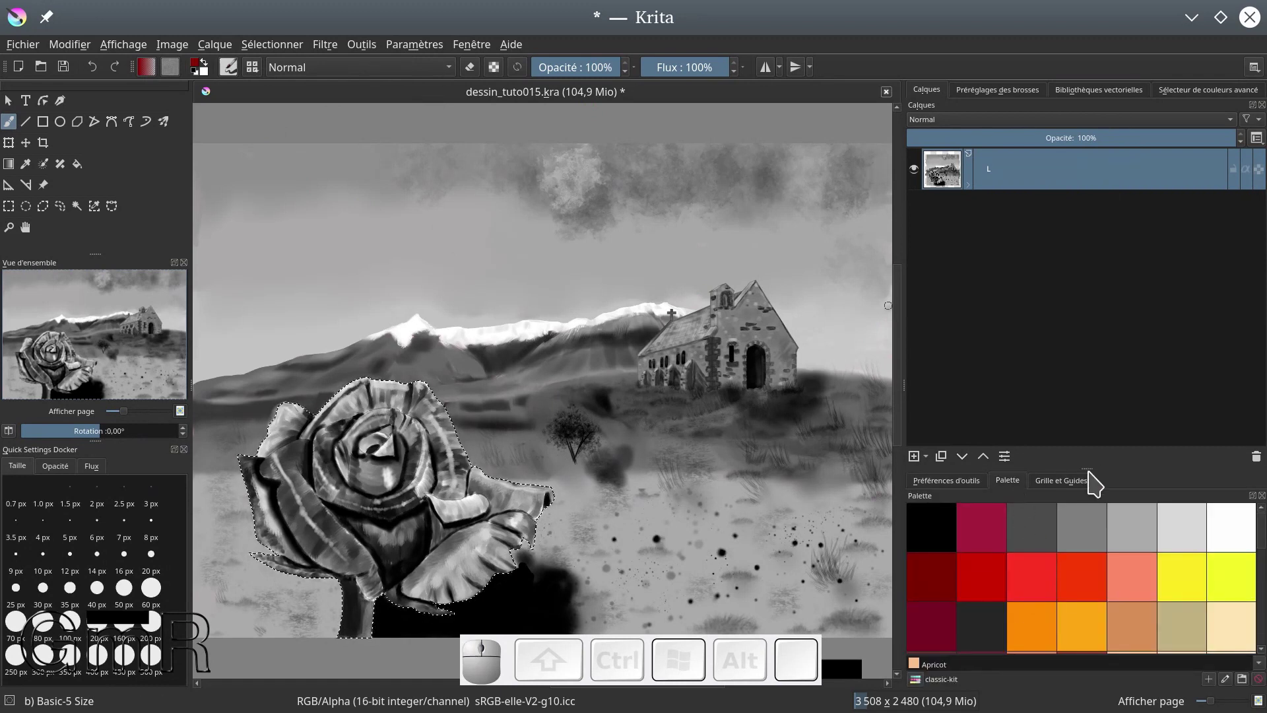
drag(1090, 469, 1086, 381)
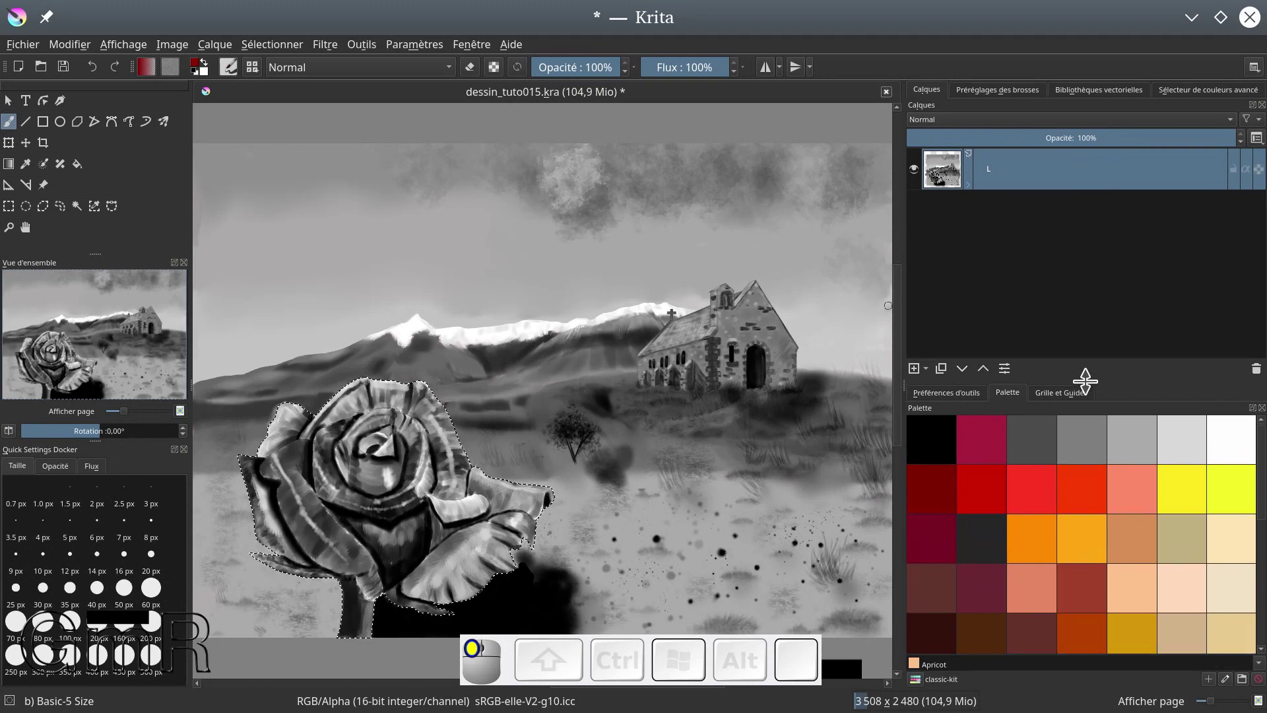
Display the advanced colour selector and choose Deep carmine from the palette as the painting colour
click(1178, 90)
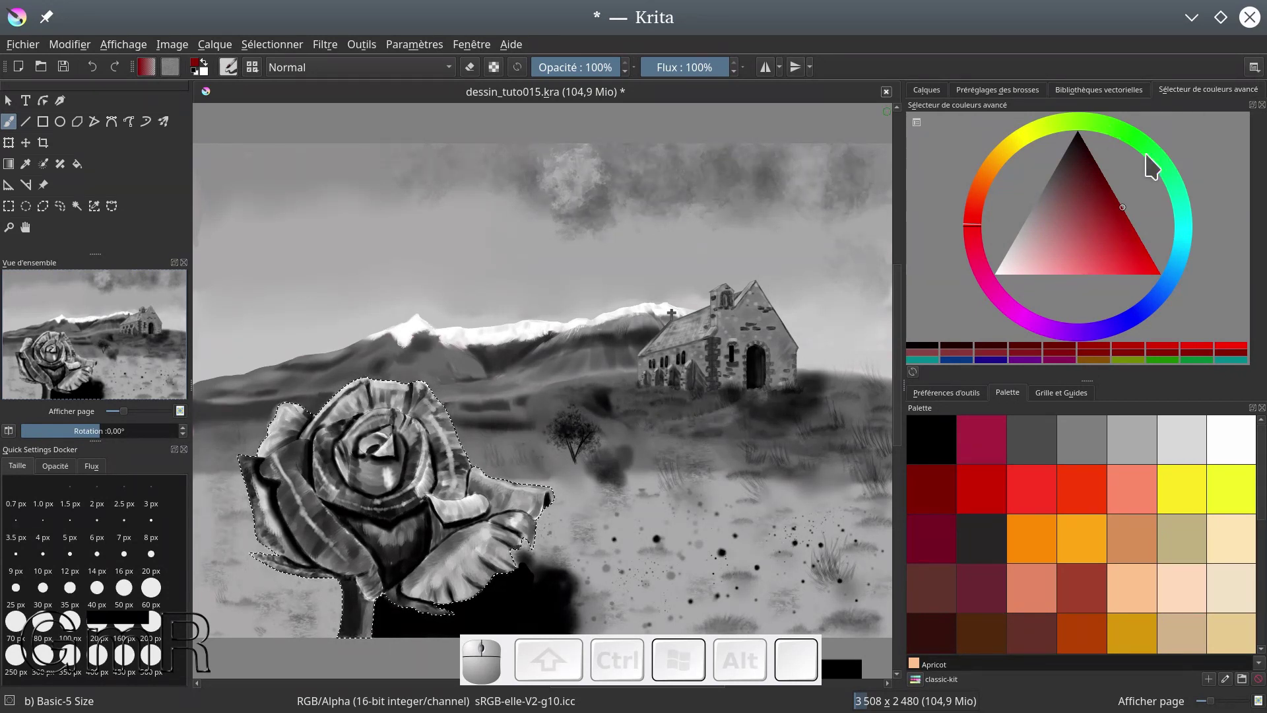
click(988, 437)
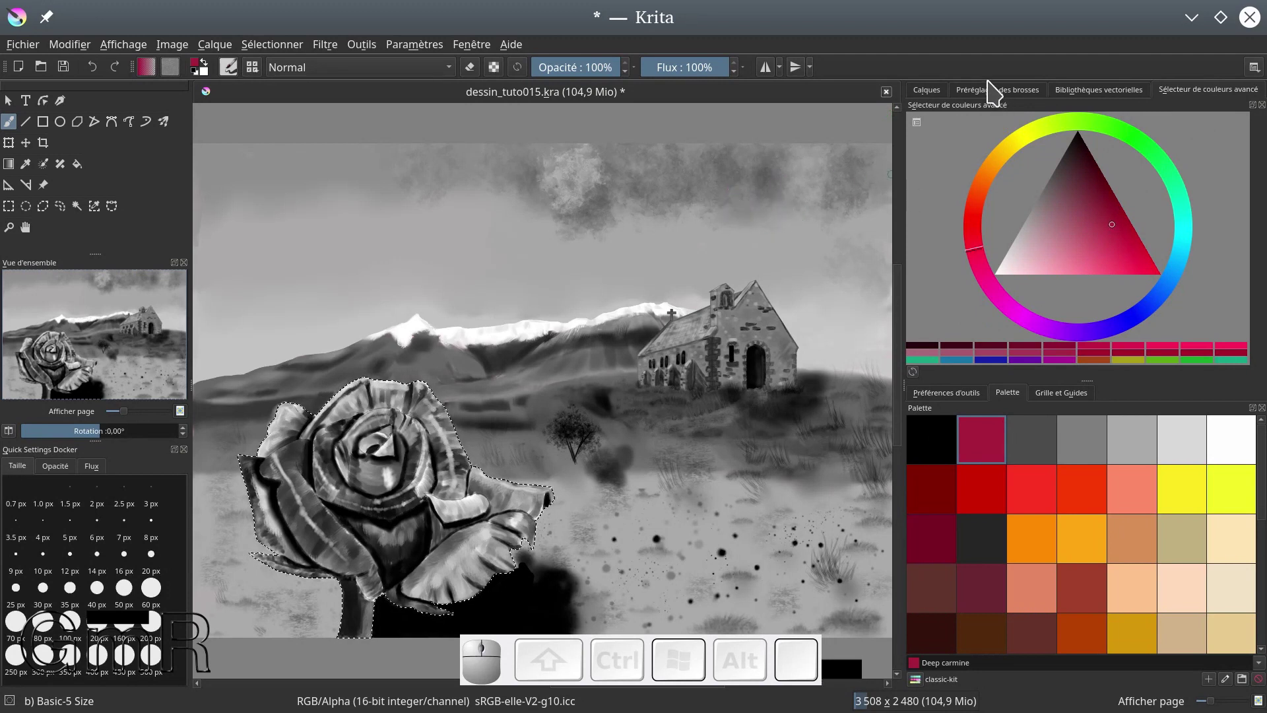
Add a paint layer named C above layer L and lock layer L
click(927, 91)
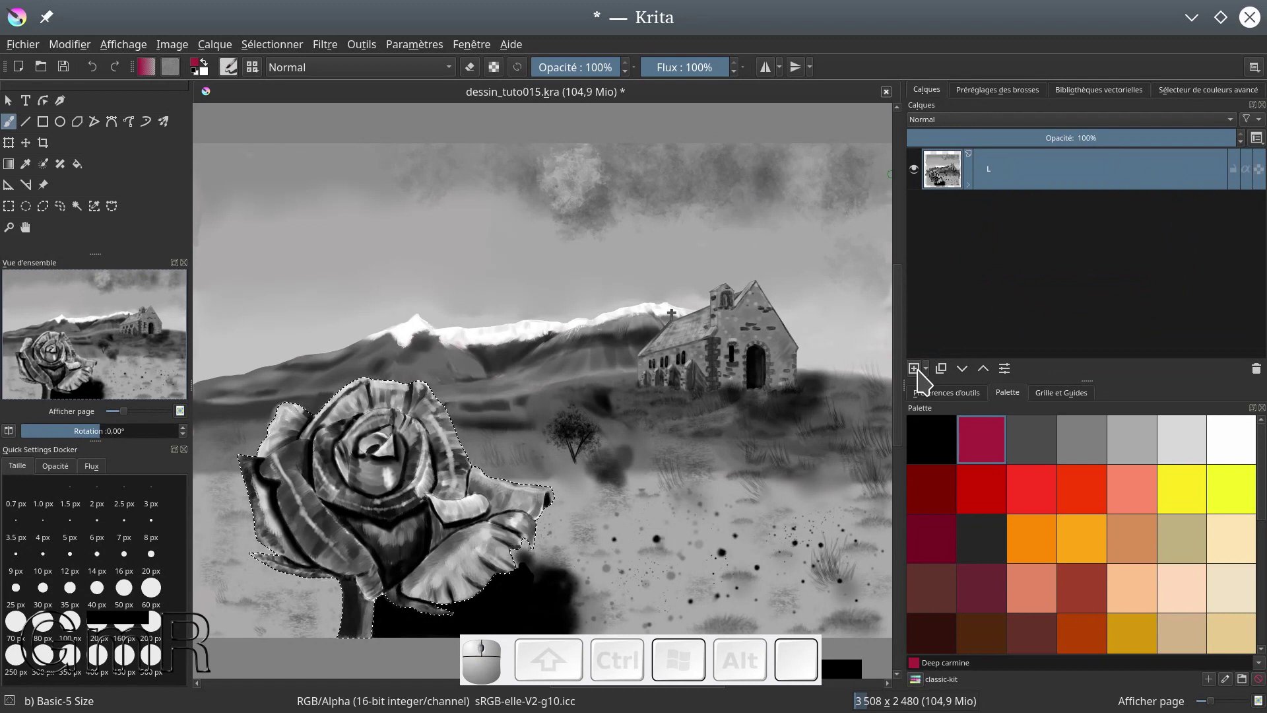
click(915, 369)
double_click(1010, 170)
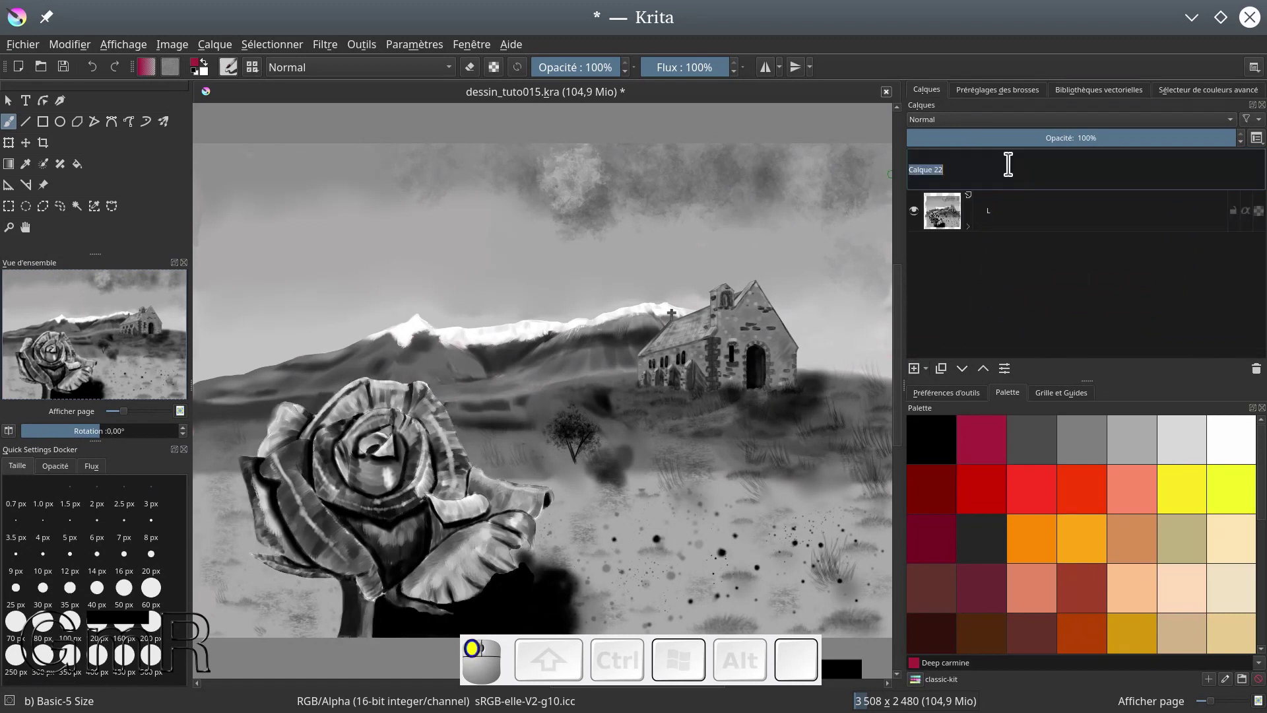
text(C)
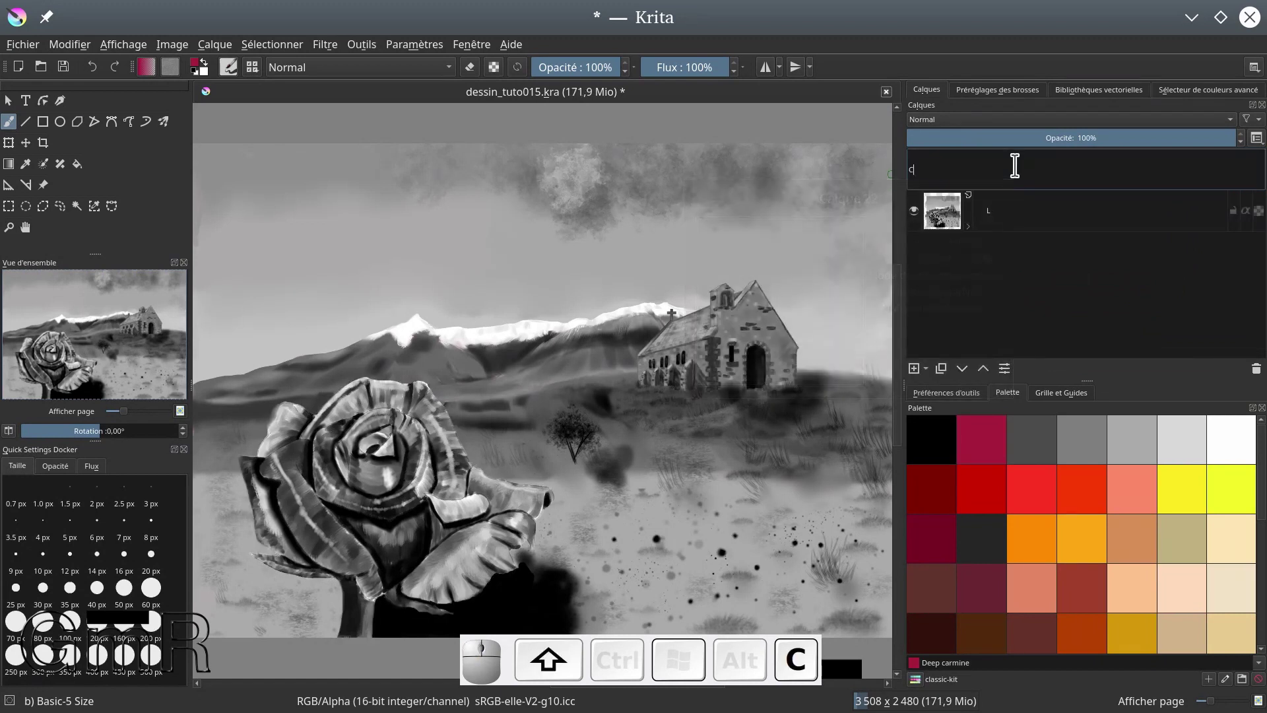
key(Return)
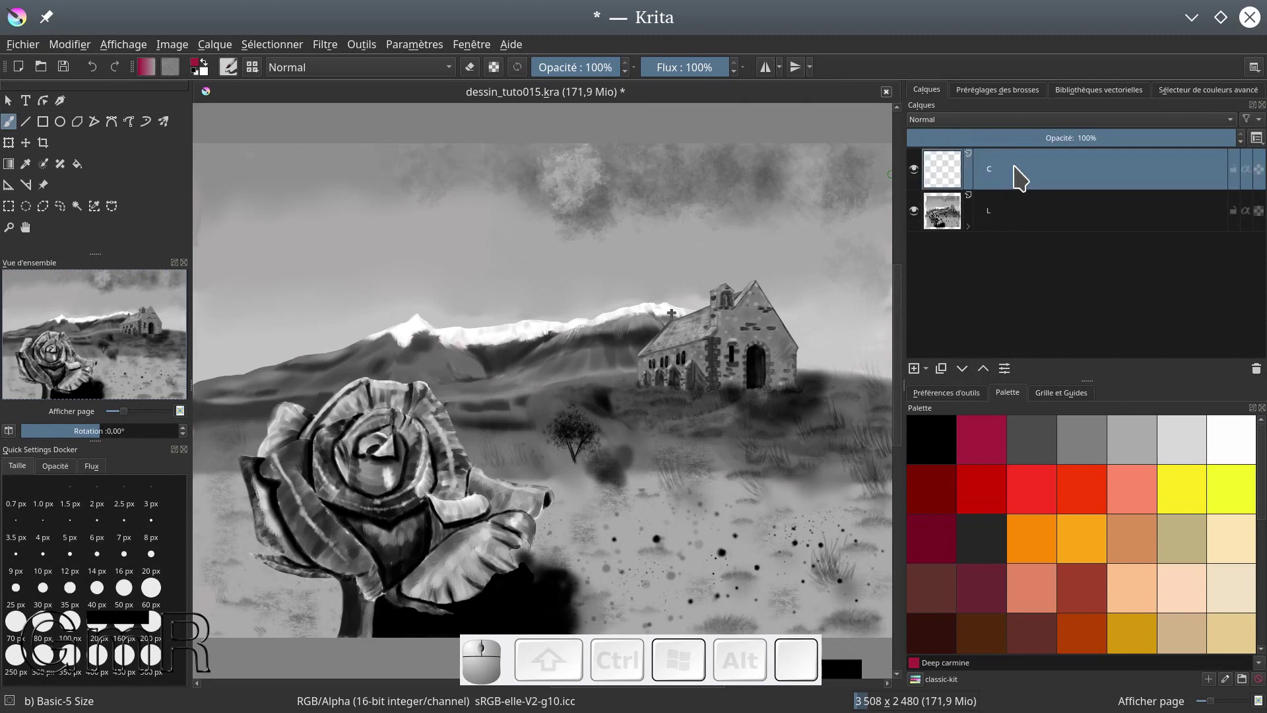
click(1233, 211)
Scribble in Orange-red on the ground below the church, then enlarge the brush and fill in part of the scribble
click(1211, 91)
click(1086, 503)
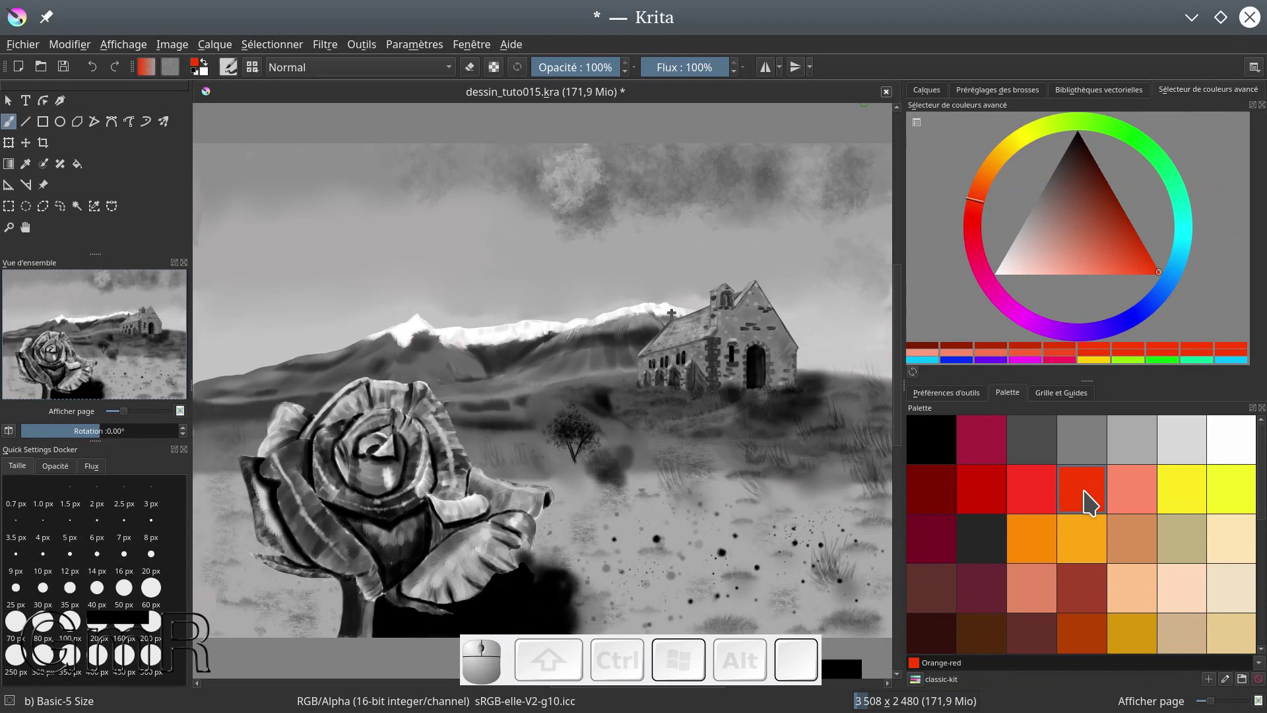
mouse_move(802, 452)
mouse_down()
mouse_move(778, 494)
mouse_move(850, 462)
mouse_move(777, 550)
mouse_move(789, 450)
mouse_move(759, 480)
mouse_up()
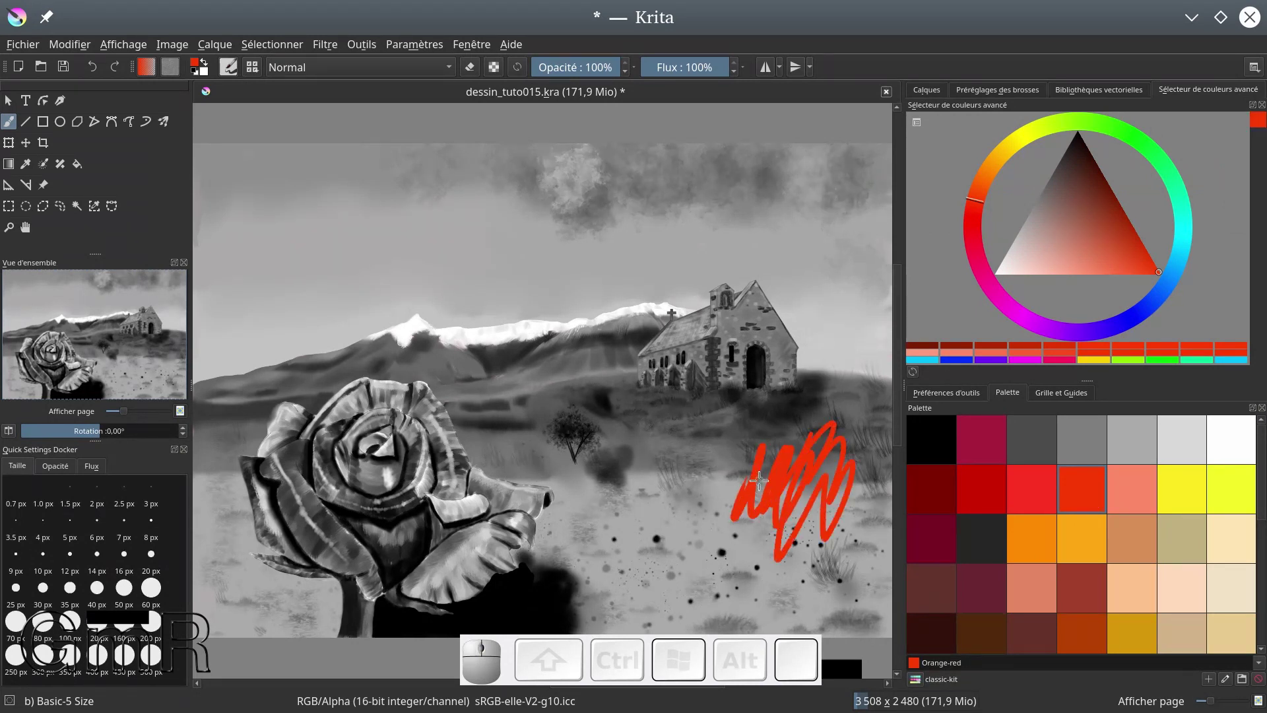
mouse_move(726, 413)
shift+mouse_down()
mouse_move(808, 418)
mouse_move(767, 504)
mouse_move(791, 472)
shift+mouse_up()
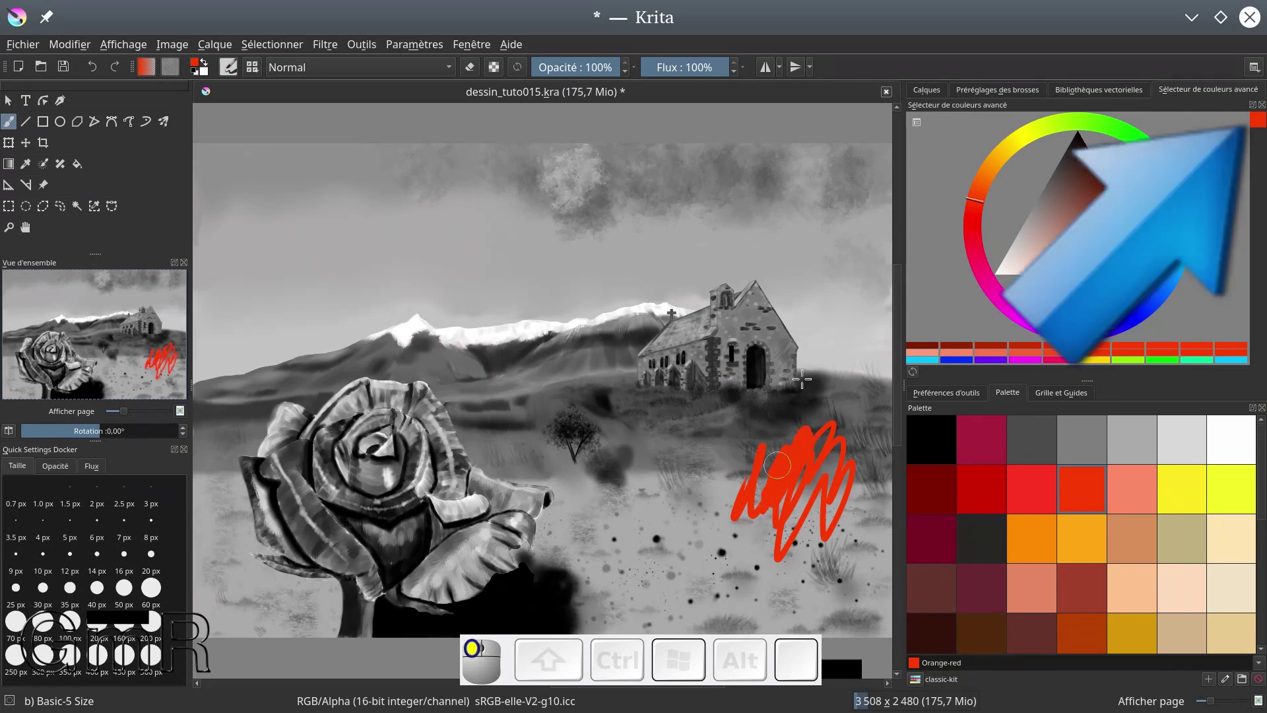
Choose Peach from the palette and paint a broad patch over the church
click(1261, 120)
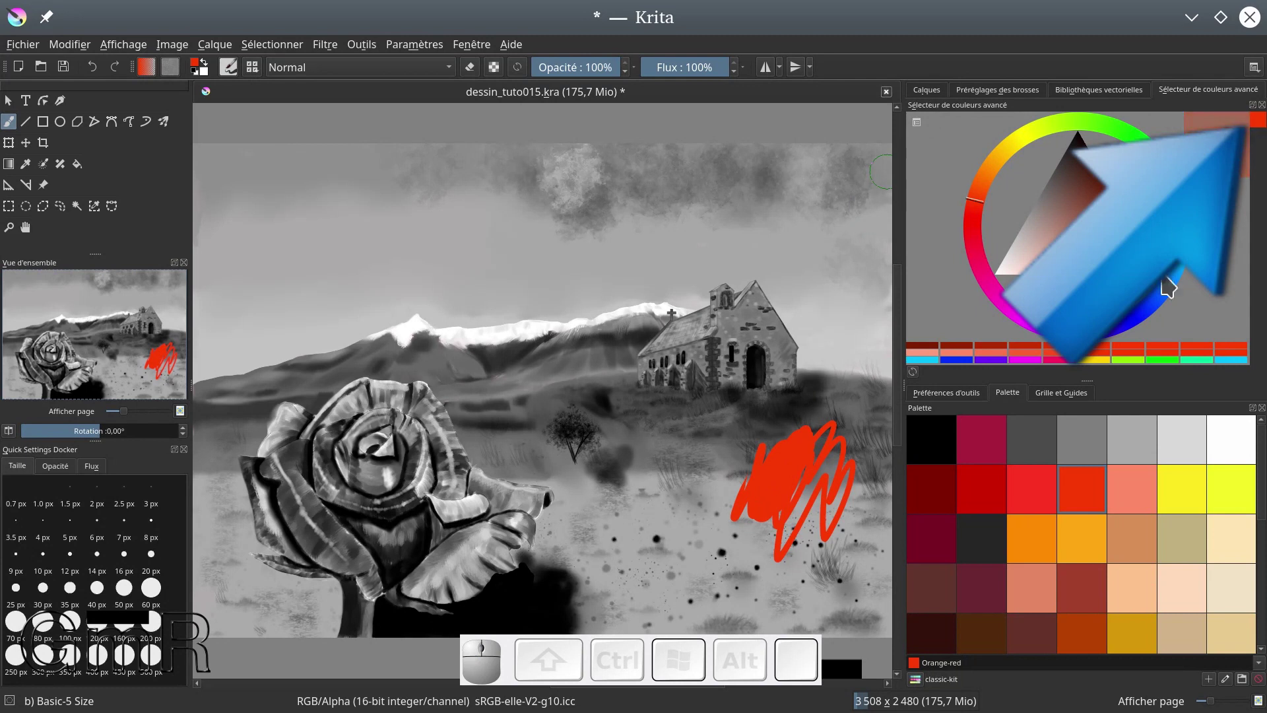
click(1227, 528)
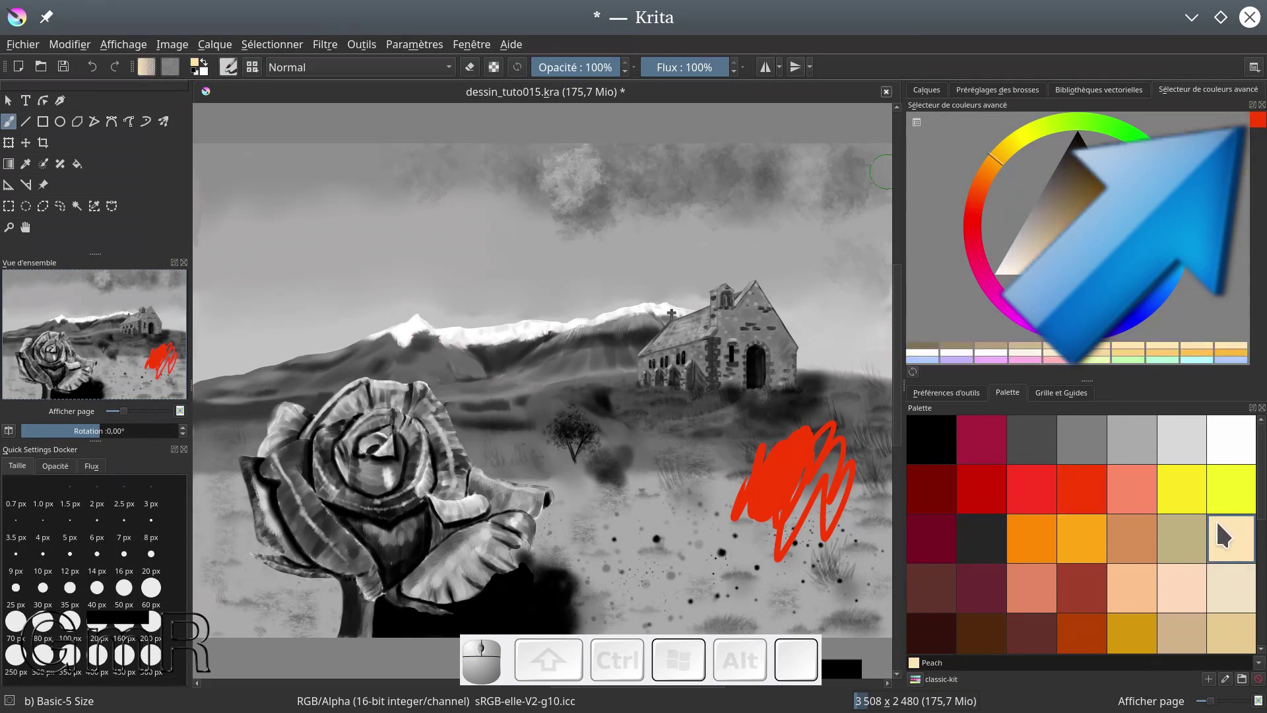
mouse_move(742, 340)
mouse_down()
mouse_move(739, 317)
mouse_move(680, 396)
mouse_move(664, 333)
mouse_move(660, 370)
mouse_move(666, 310)
mouse_up()
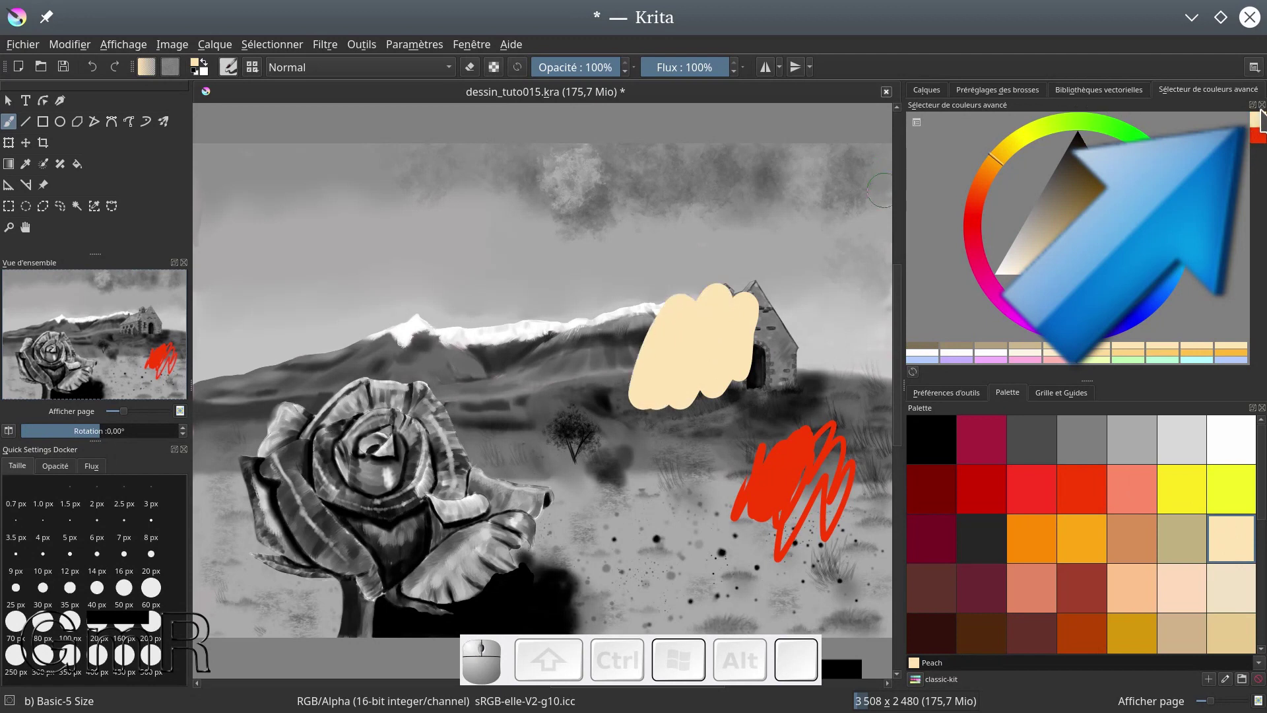
Reuse colours from the recent-colour history to paint Orange-red over the snowy mountains and Peach below the church, ending on Orange-red
click(1259, 136)
mouse_move(569, 299)
mouse_down()
mouse_move(564, 324)
mouse_move(548, 312)
mouse_move(505, 382)
mouse_up()
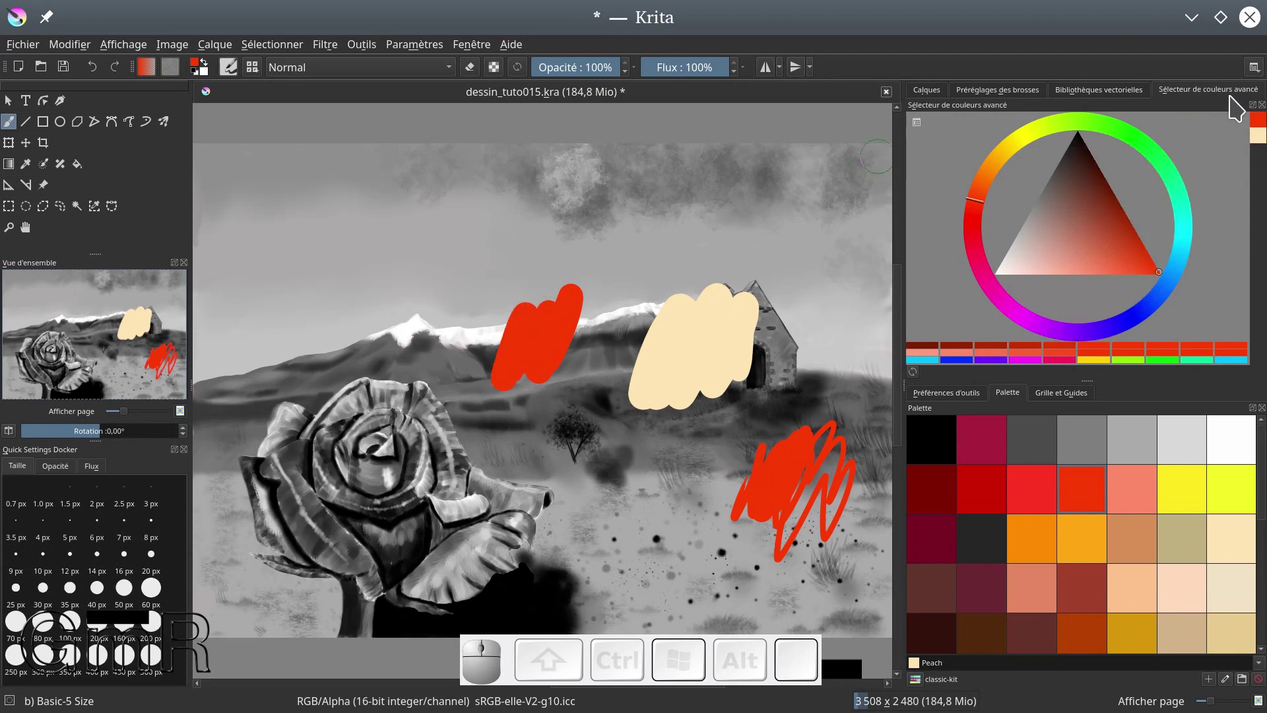
click(1259, 136)
drag(670, 429, 703, 532)
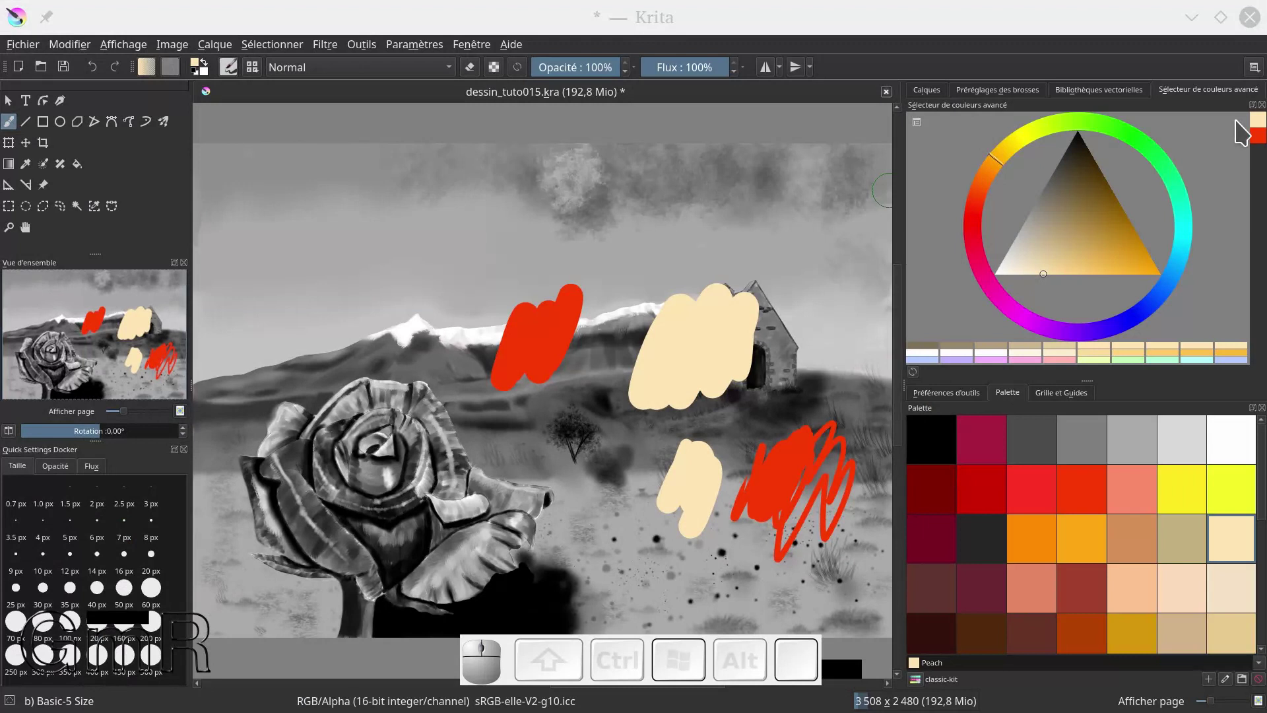
click(1258, 136)
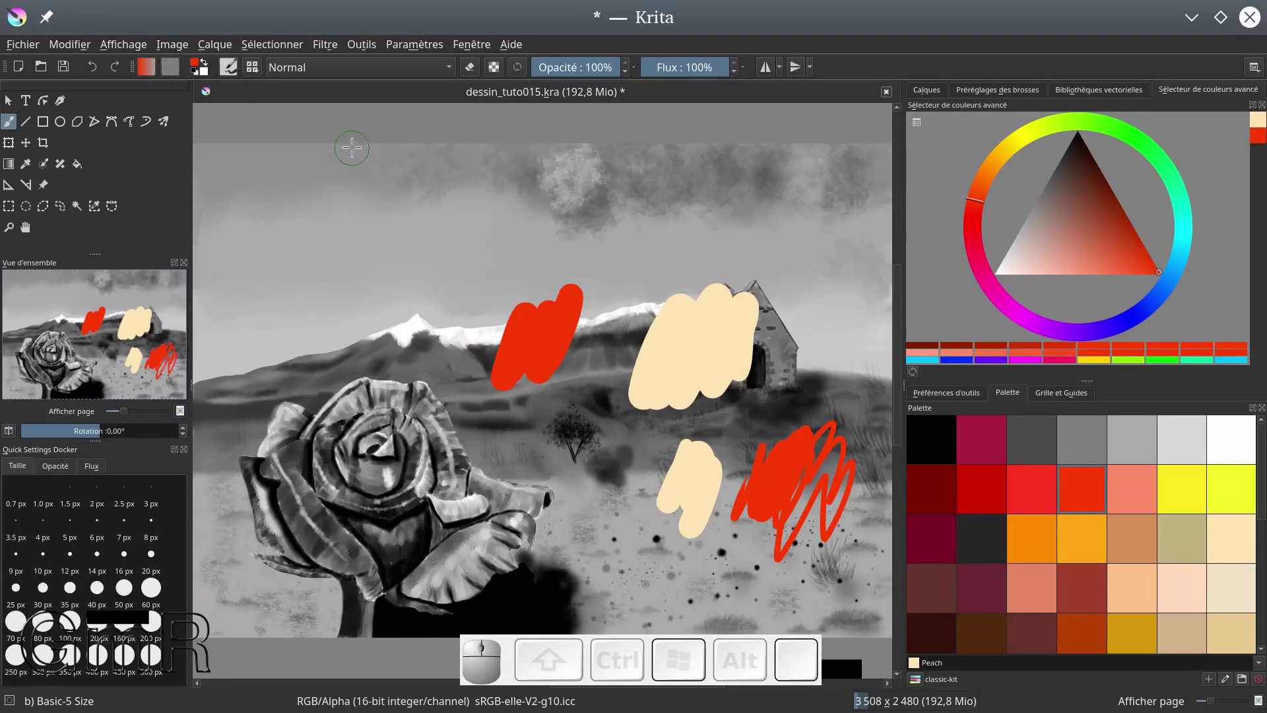
Swap to the white background colour, paint a stroke beside the church, and cover it with a bright green mixed in the colour selector
key(x)
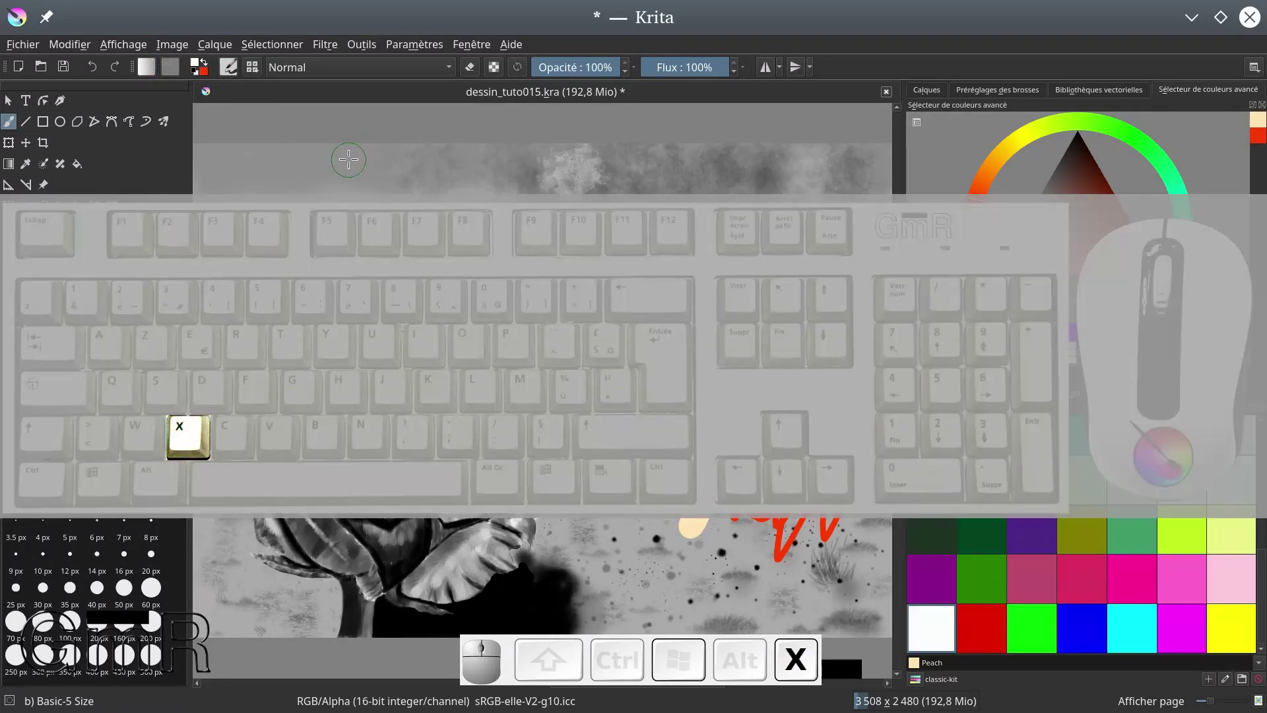
click(1156, 153)
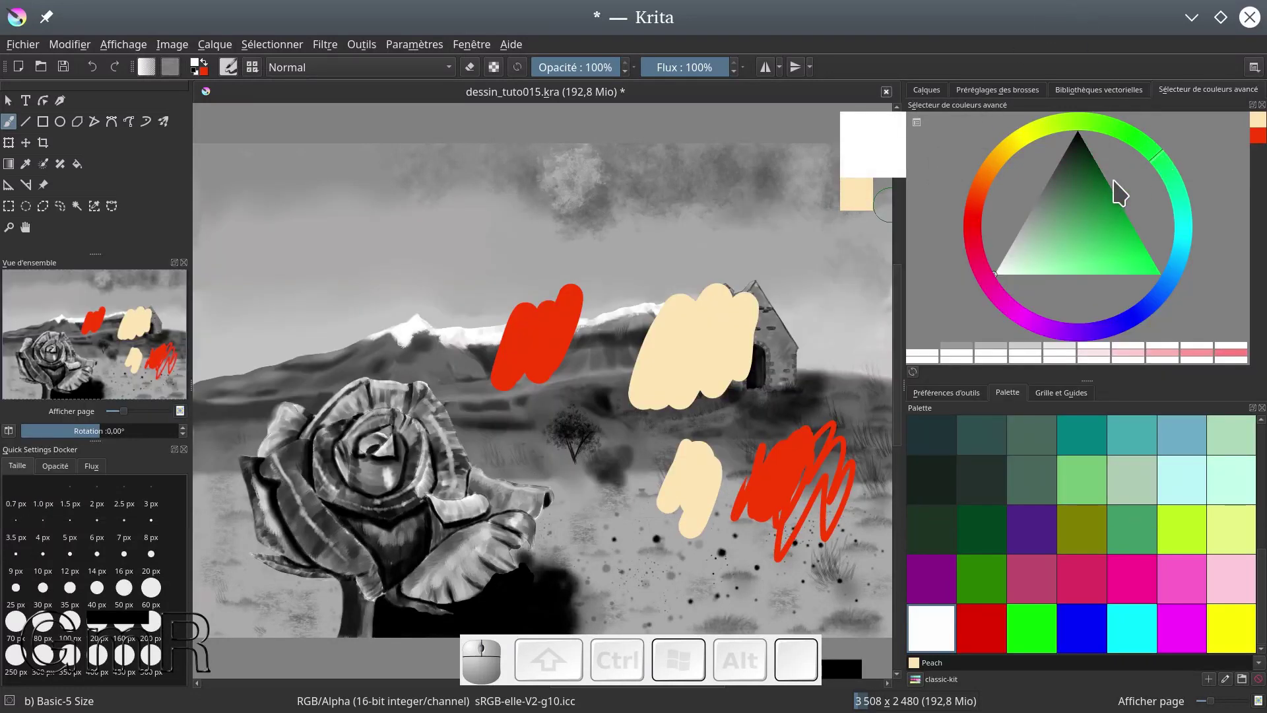
mouse_move(788, 274)
mouse_down()
mouse_move(807, 284)
mouse_move(822, 333)
mouse_up()
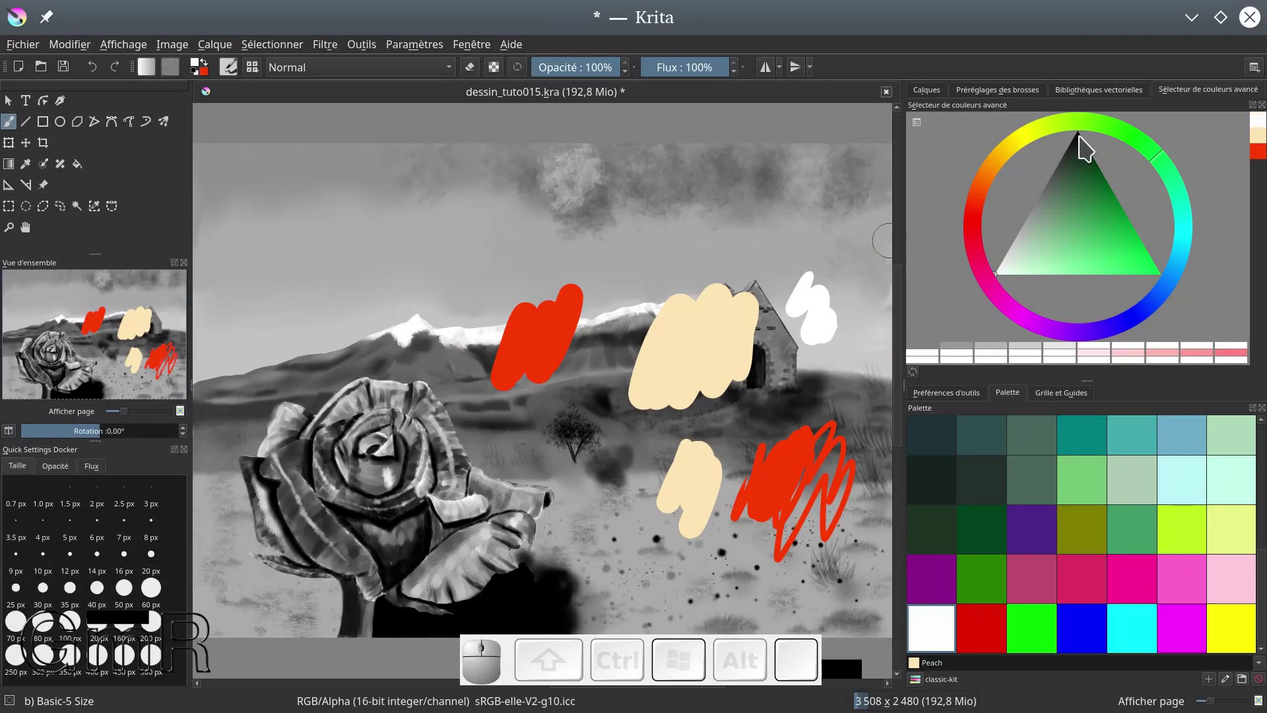
click(1144, 264)
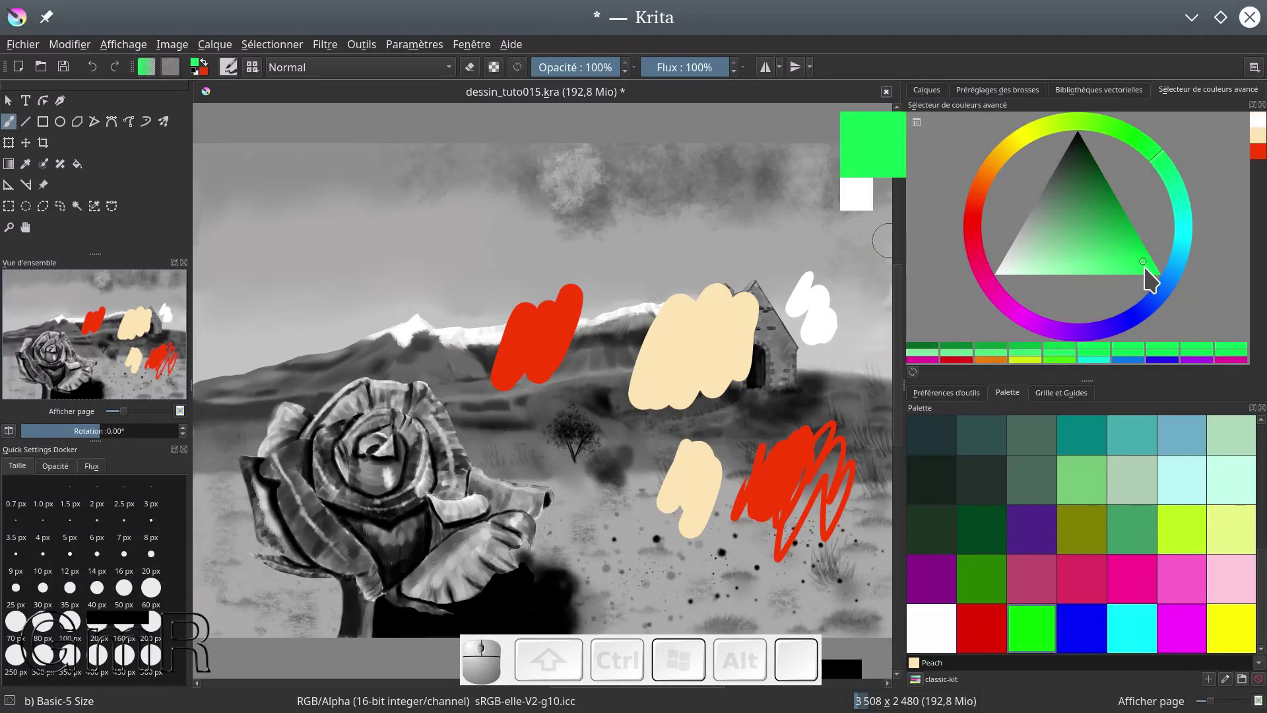
click(1149, 267)
mouse_move(811, 283)
mouse_down()
mouse_move(802, 319)
mouse_move(829, 313)
mouse_move(794, 281)
mouse_move(824, 333)
mouse_up()
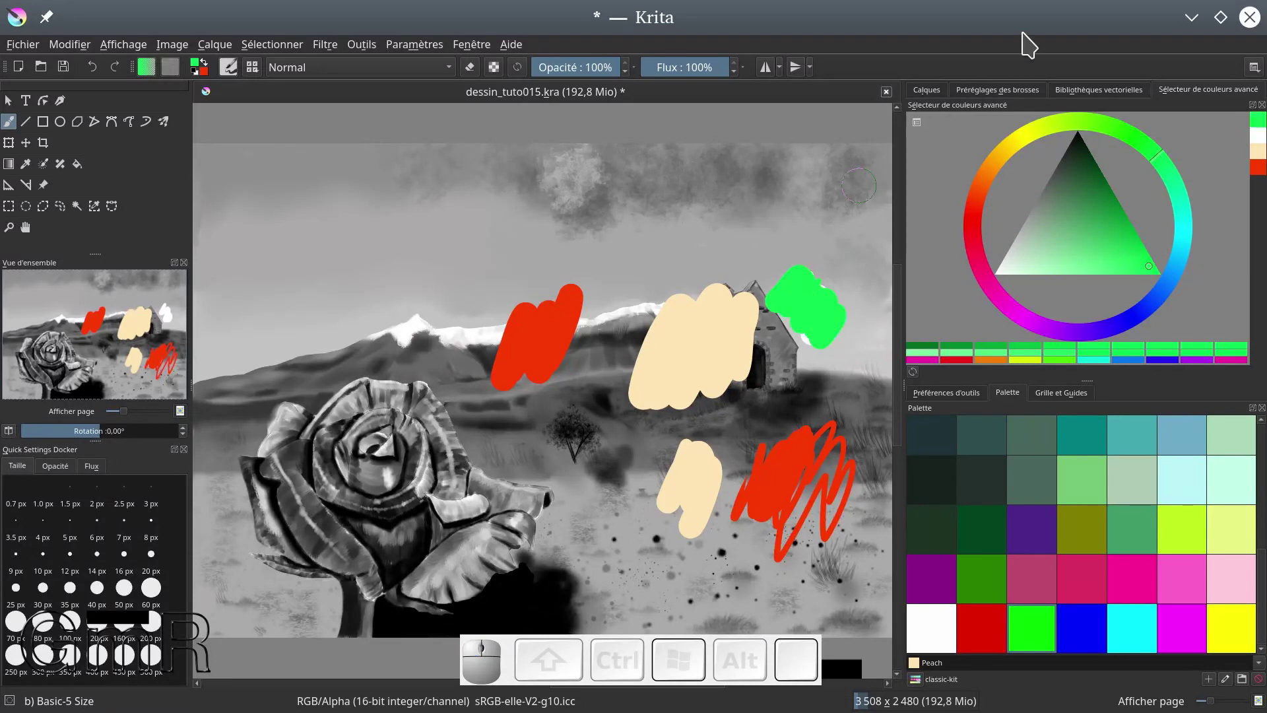
Swap the foreground and background colours, and mix a soft magenta pink in the advanced colour selector
key(x)
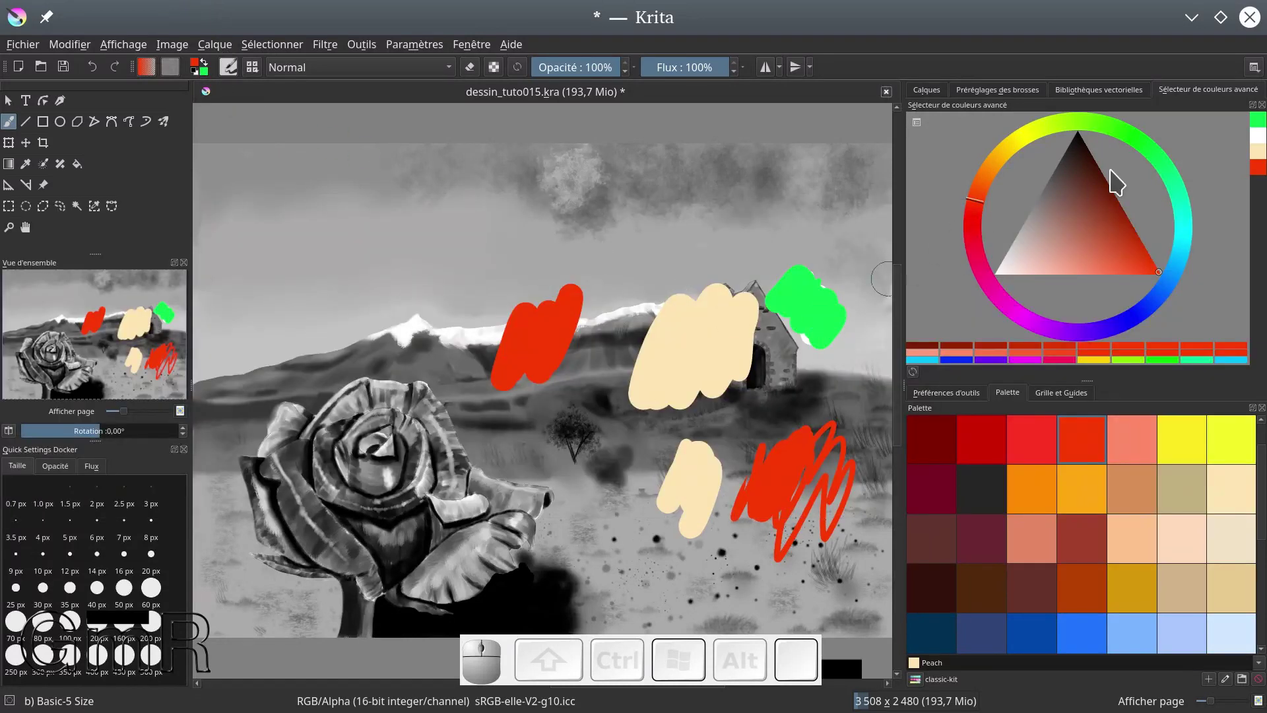
click(994, 294)
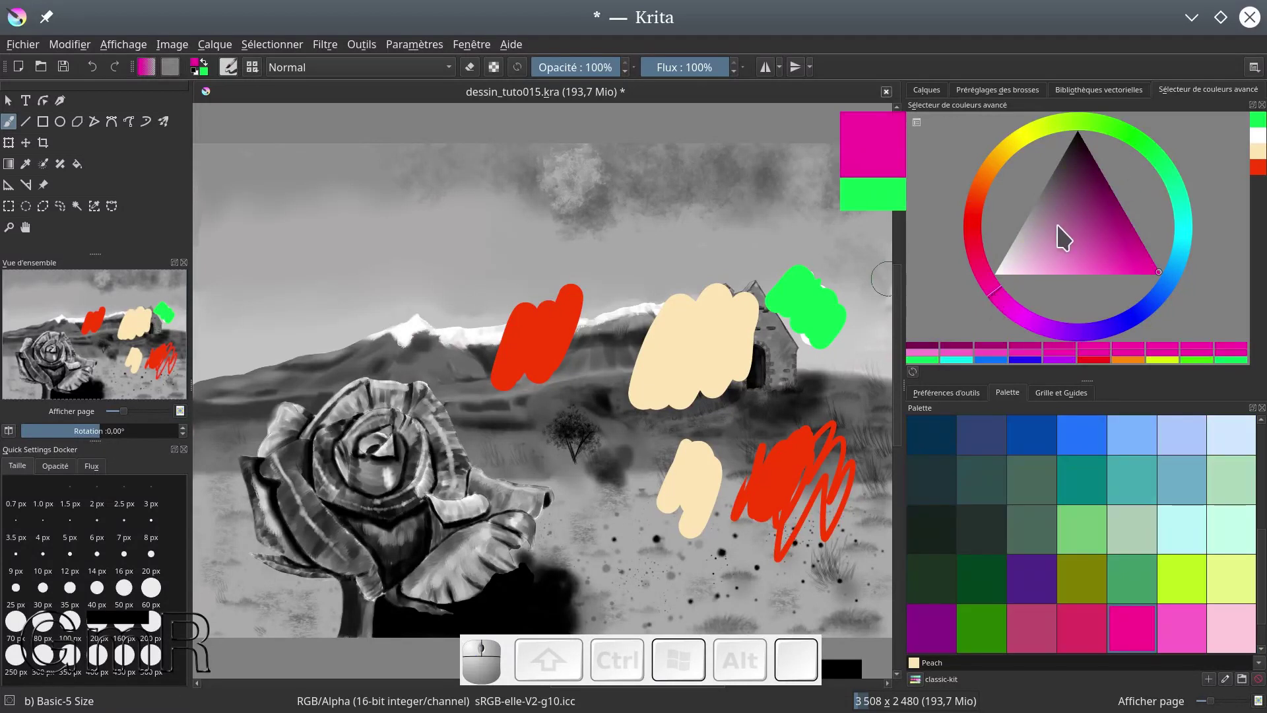
click(1091, 239)
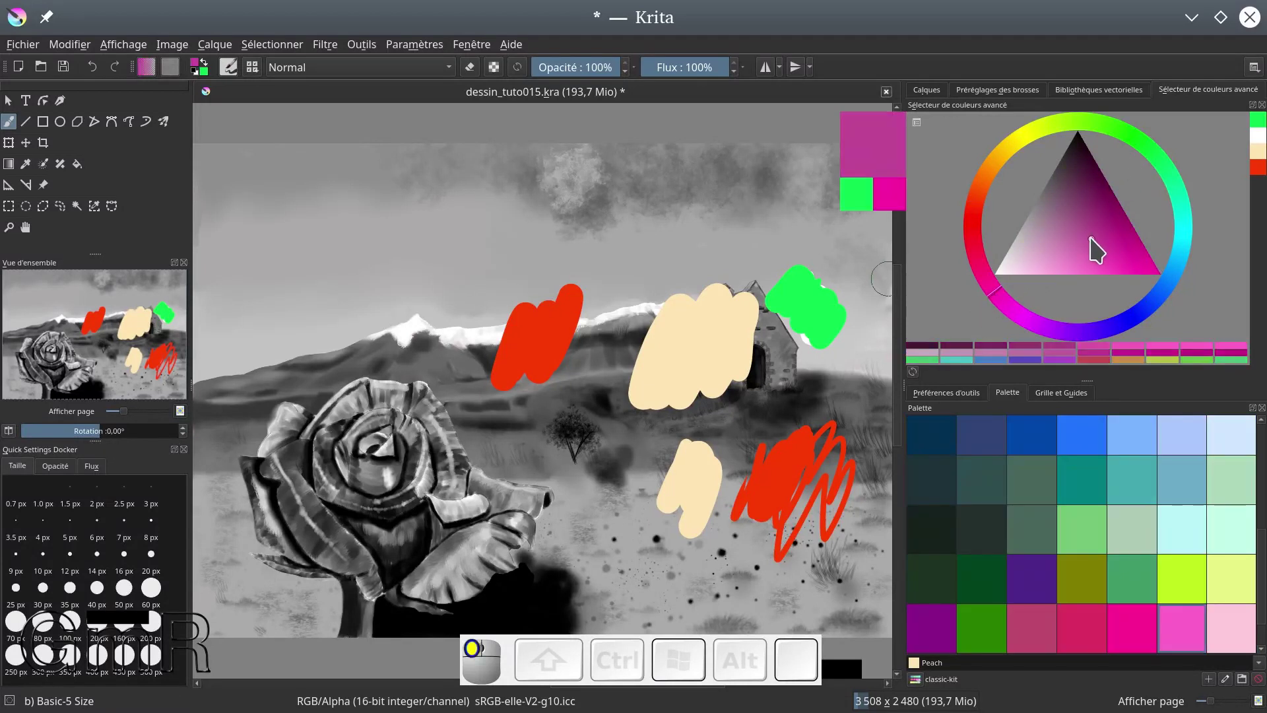
drag(1095, 251, 1079, 253)
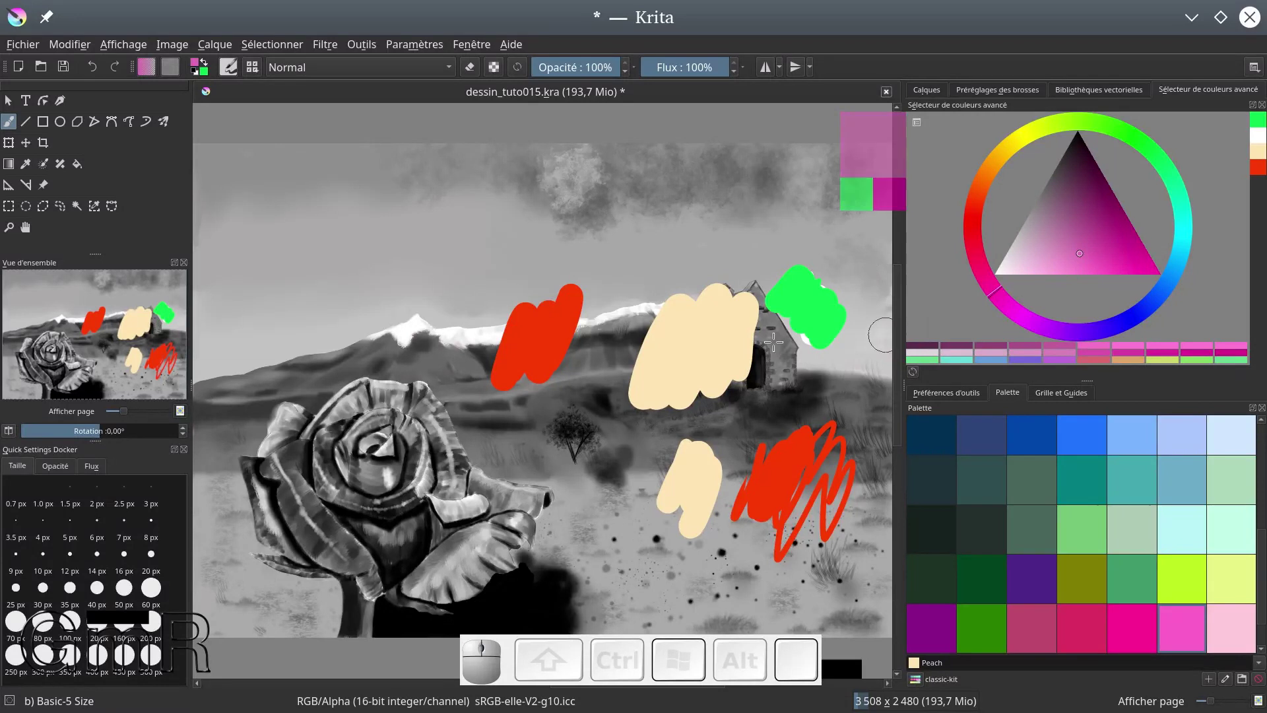
Paint pink and green strokes beside and below the church, swapping the foreground and background colours between them
mouse_move(797, 355)
mouse_down()
mouse_move(830, 372)
mouse_move(836, 312)
mouse_move(865, 320)
mouse_move(869, 362)
mouse_move(762, 425)
mouse_up()
key(x)
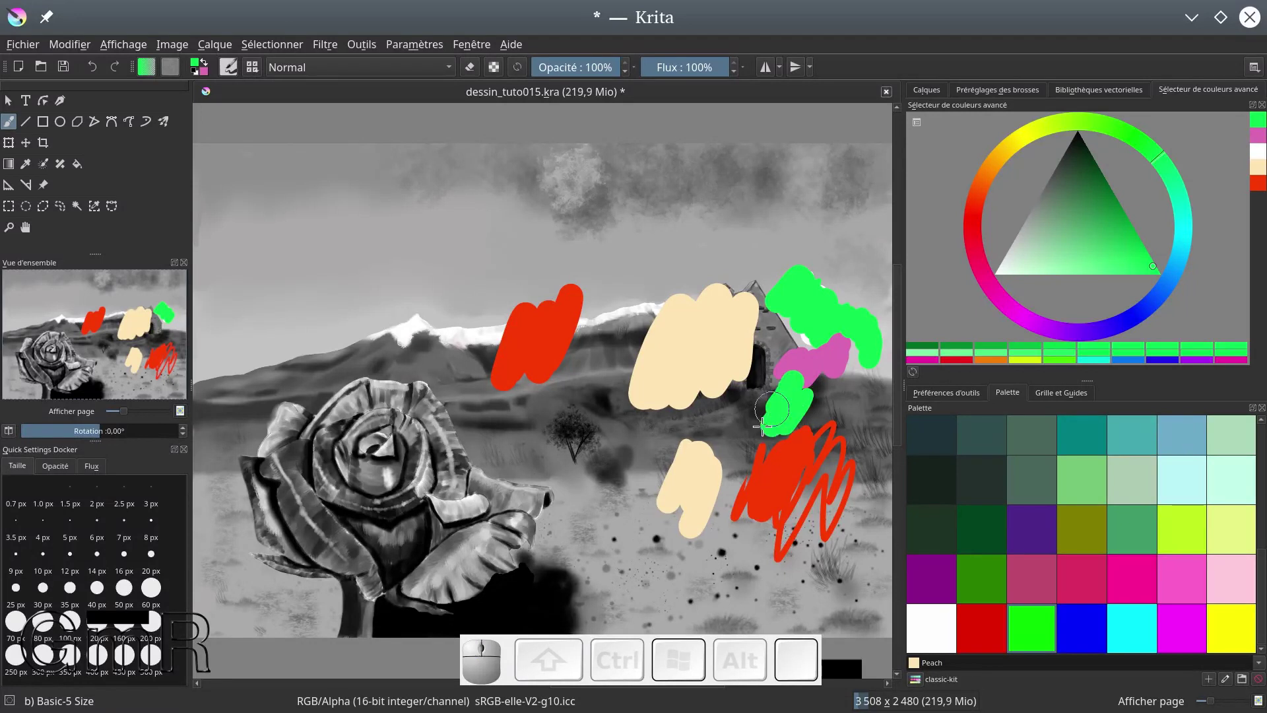
key(x)
key(x)
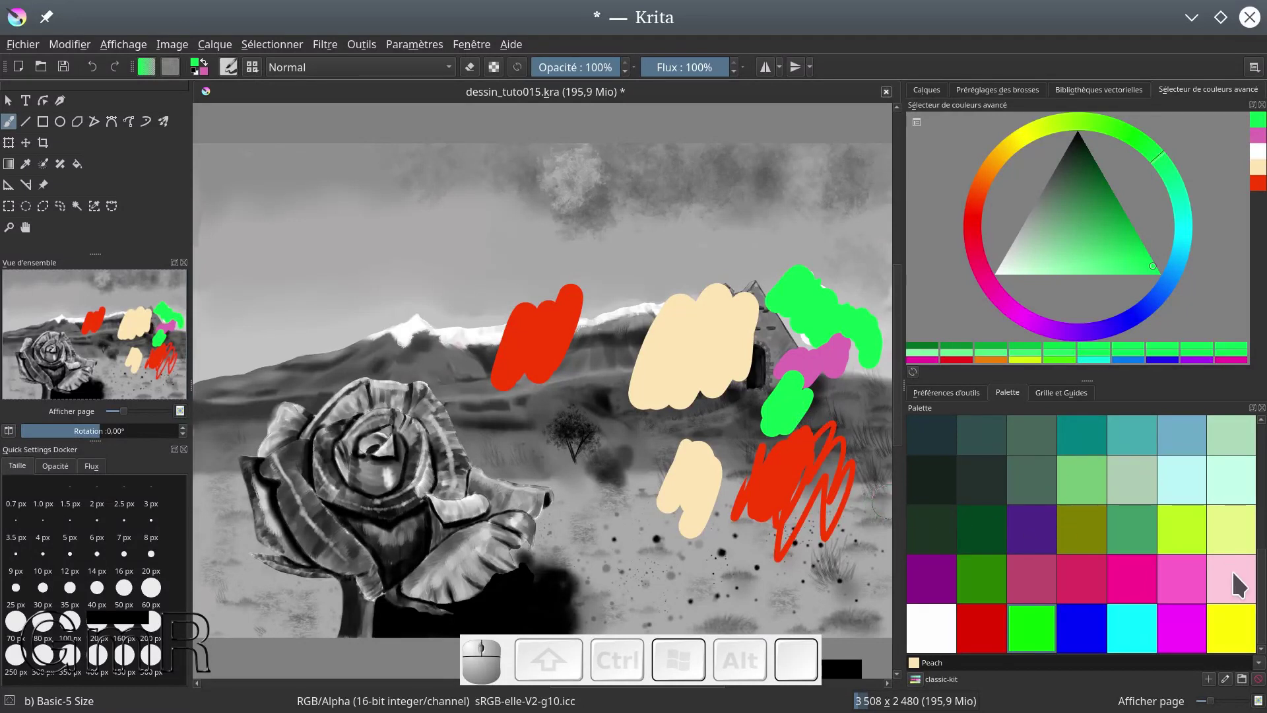
Mix a very pale green and a dark green in the colour selector, and paint a patch of each in the sky above the church
drag(1262, 575, 1253, 441)
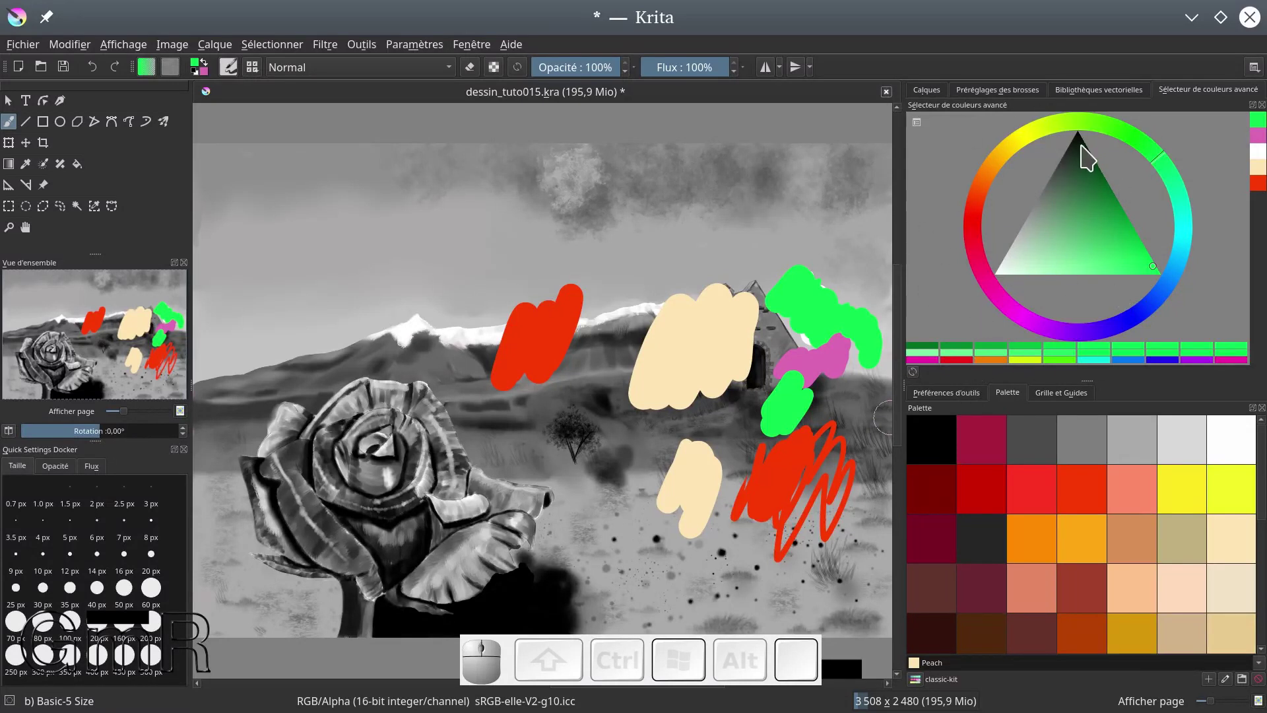
drag(1080, 144, 1083, 248)
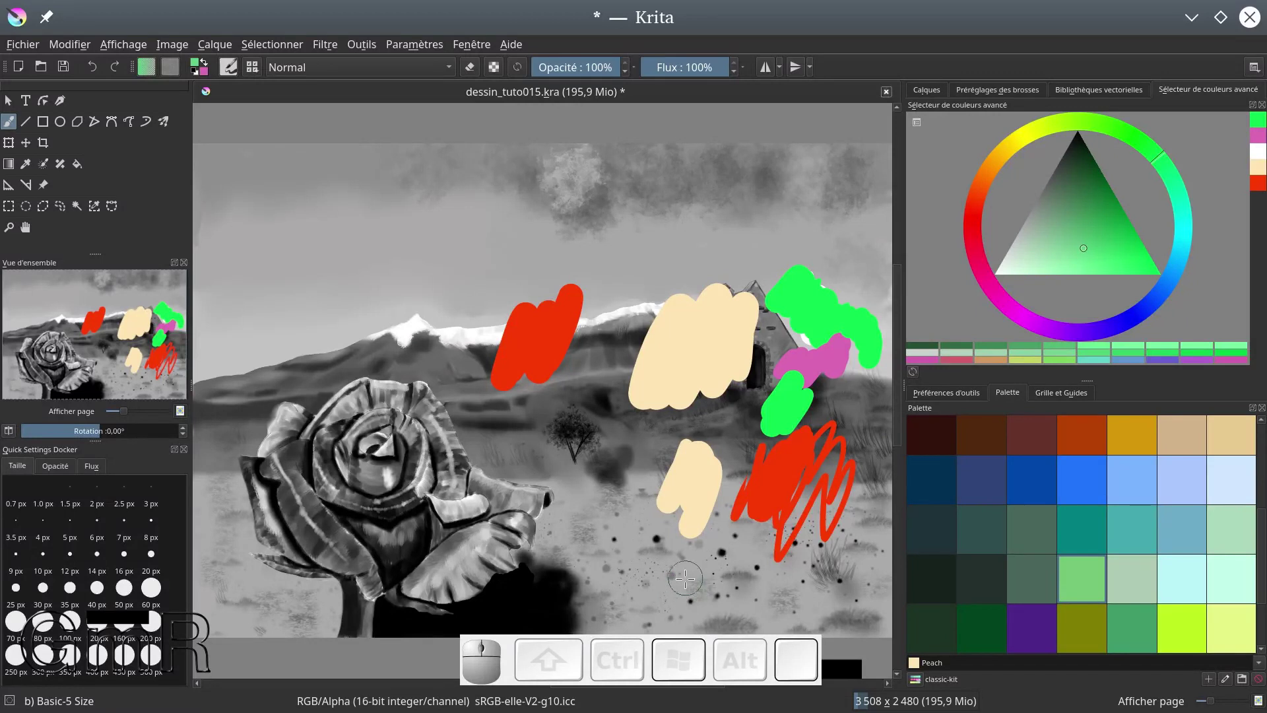
drag(1086, 245, 1013, 265)
mouse_move(796, 241)
mouse_down()
mouse_move(834, 239)
mouse_move(849, 262)
mouse_up()
drag(1007, 267, 1115, 204)
mouse_move(752, 193)
mouse_down()
mouse_move(740, 224)
mouse_move(765, 230)
mouse_move(773, 267)
mouse_up()
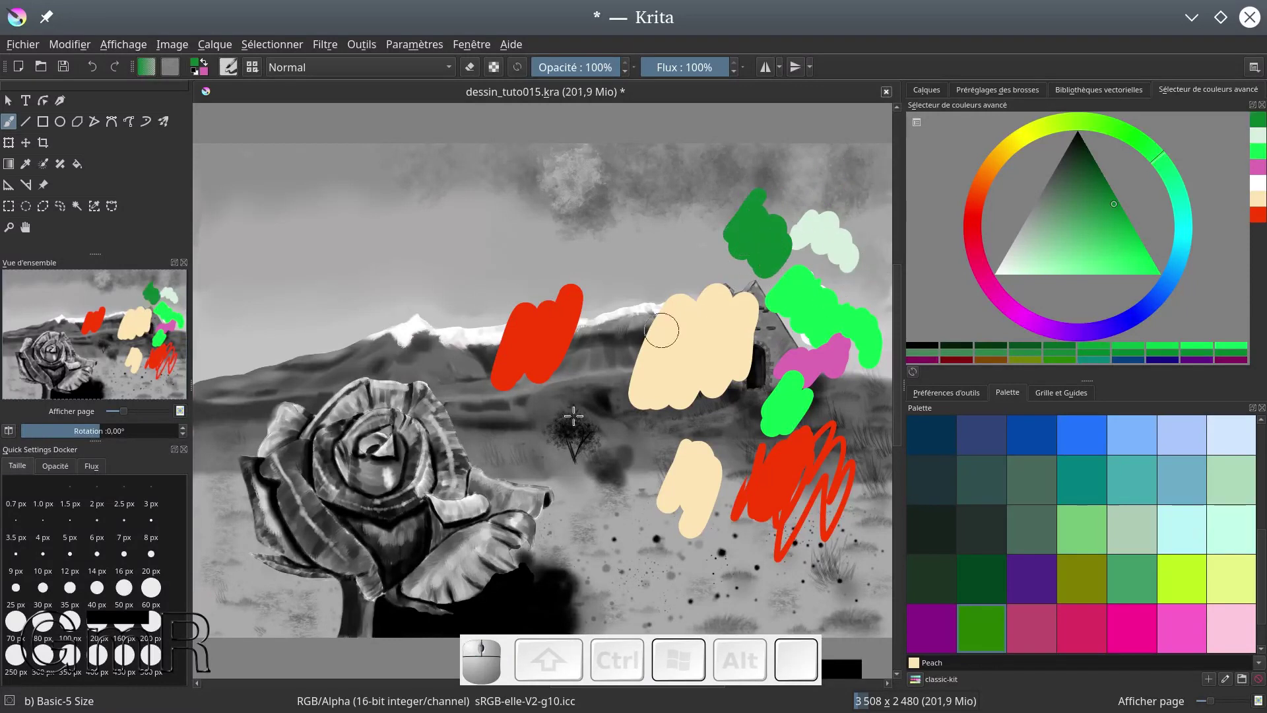
Display the Sélecteur de couleurs particulier docker
click(418, 47)
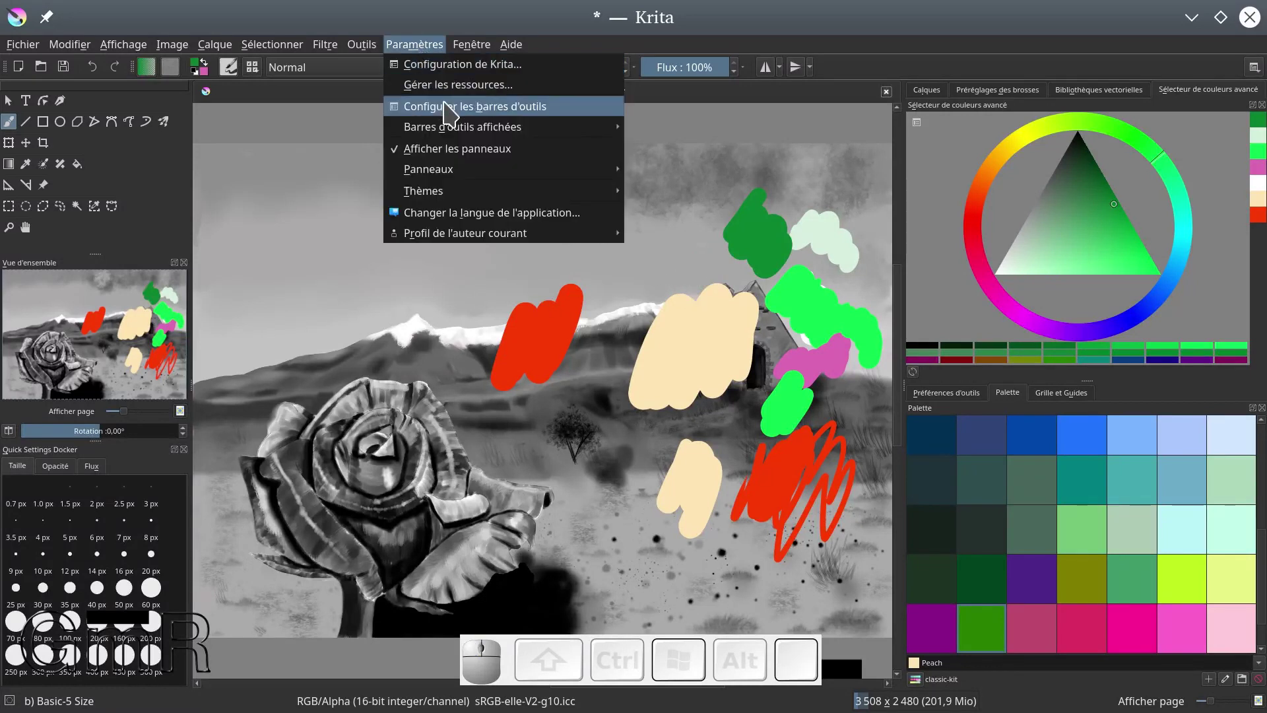
mouse_move(481, 173)
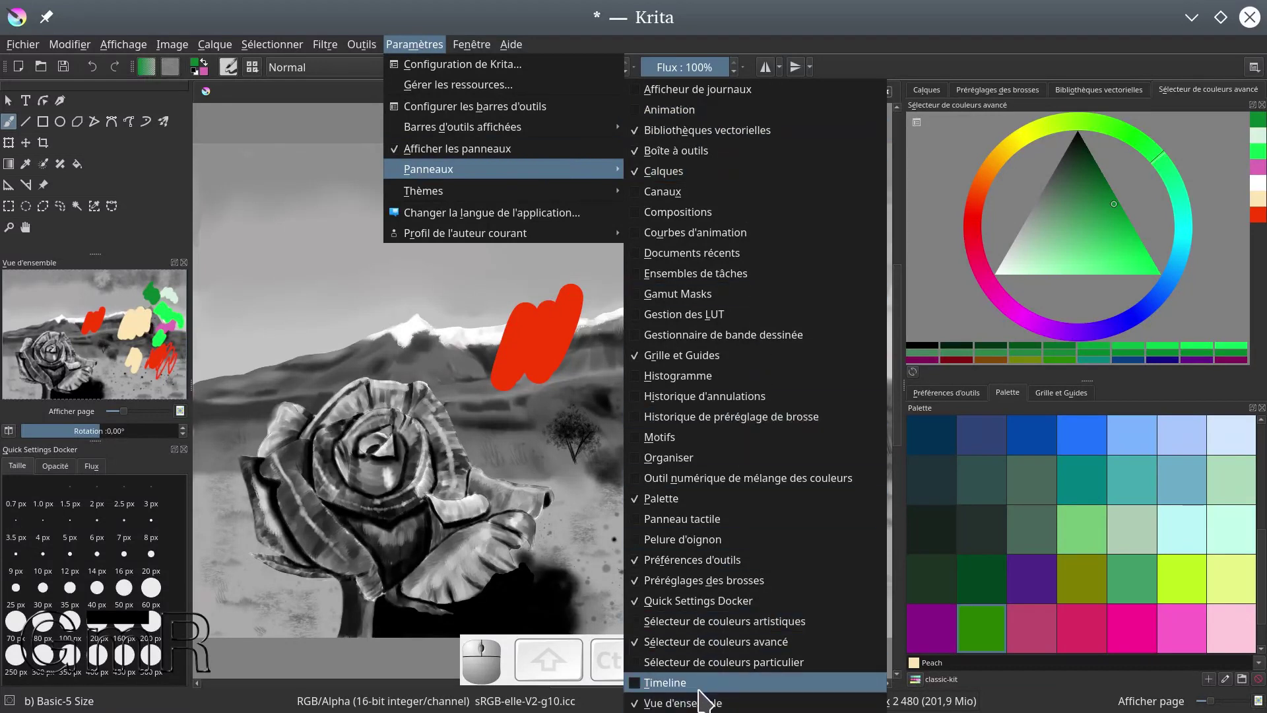
click(635, 663)
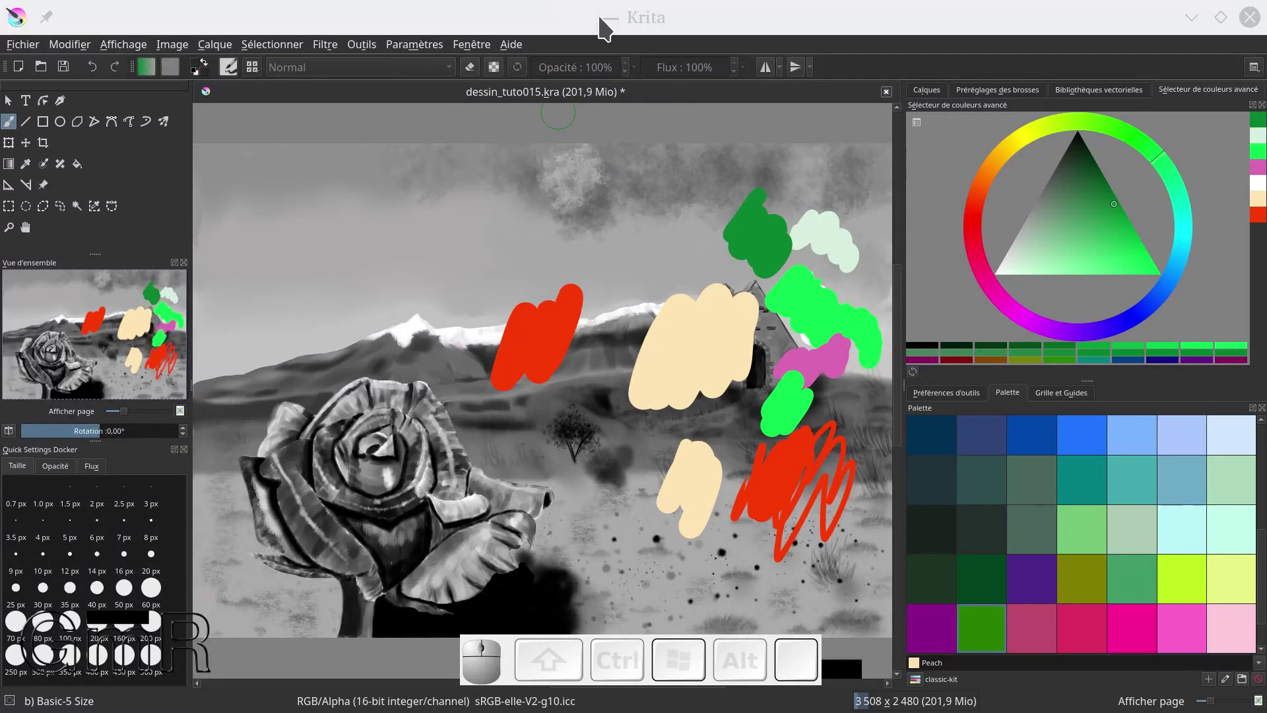
click(599, 17)
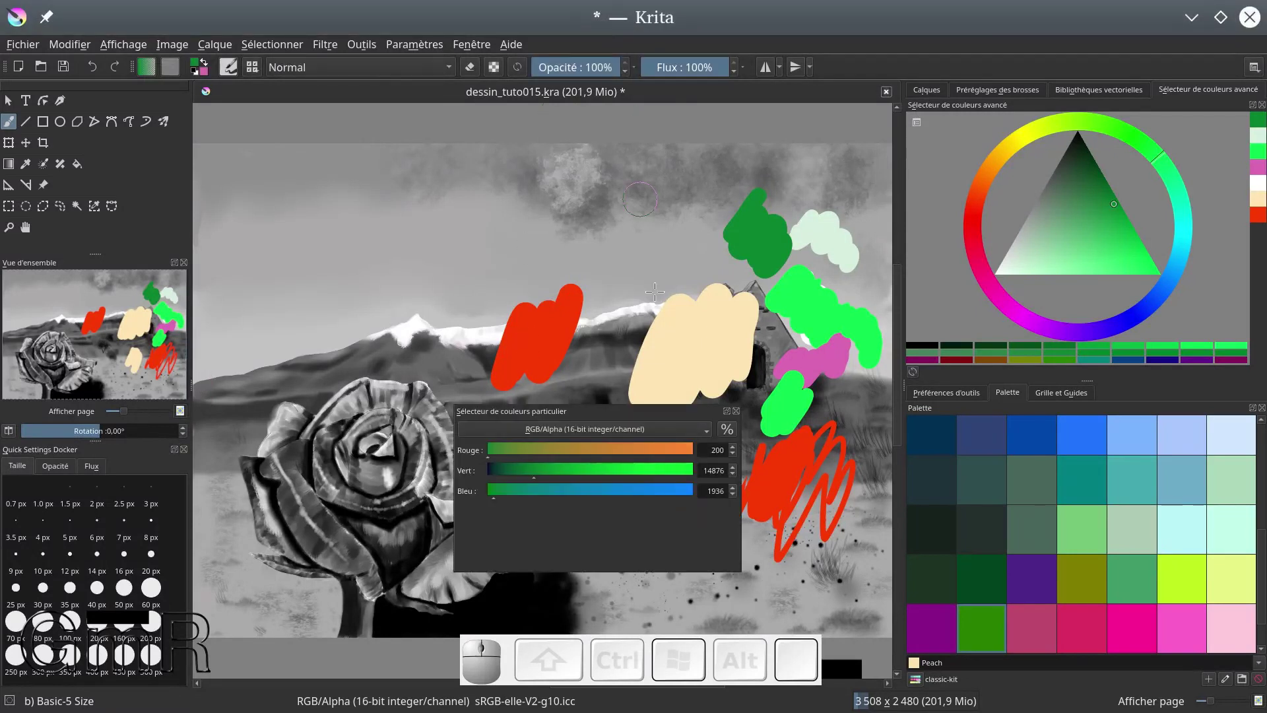
Move the floating specific colour selector slightly up the canvas and set its Rouge channel to 21072
drag(588, 409, 593, 361)
click(506, 400)
drag(508, 409, 565, 400)
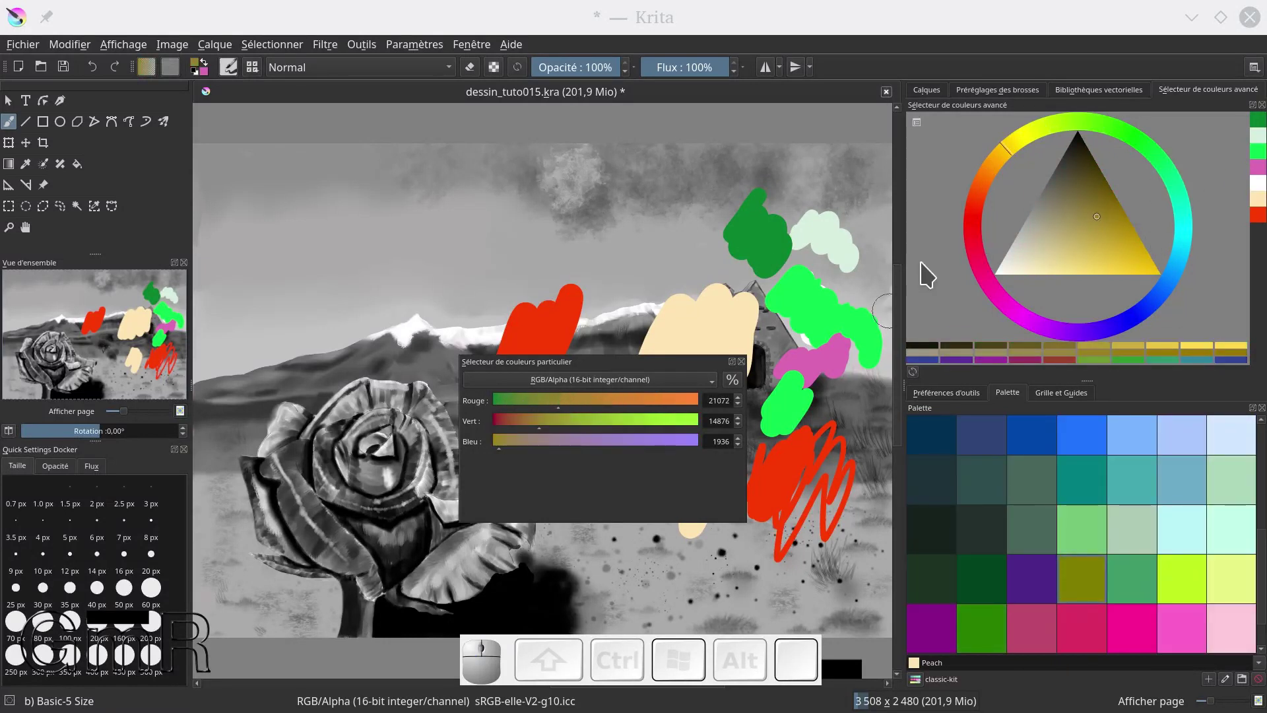
Check the specific colour selector's model, depth and profile options, and close the docker
click(694, 380)
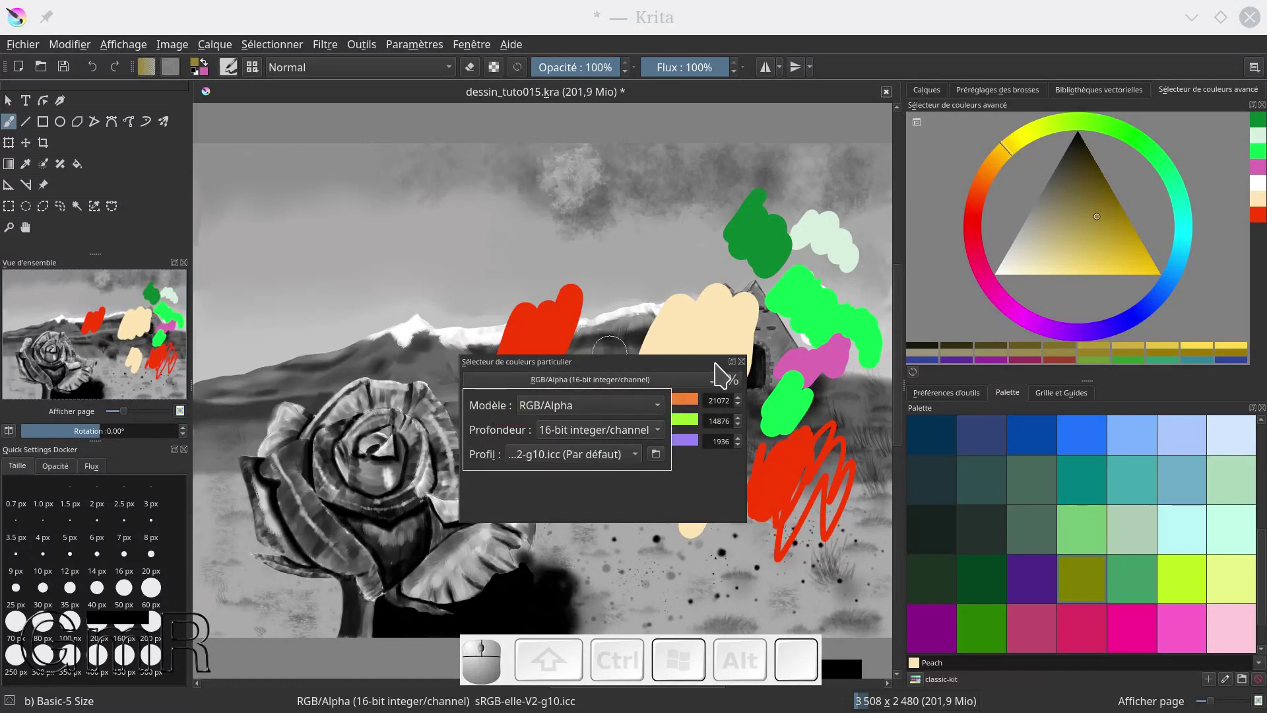
click(742, 361)
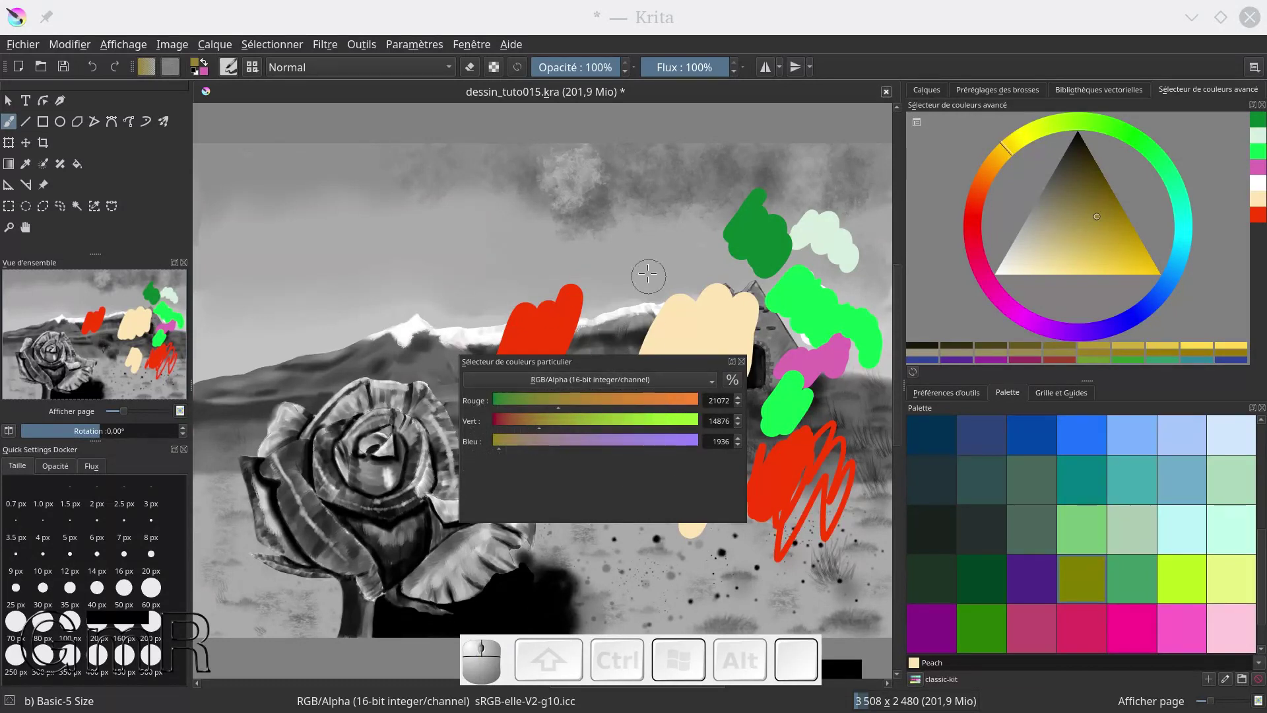
click(742, 361)
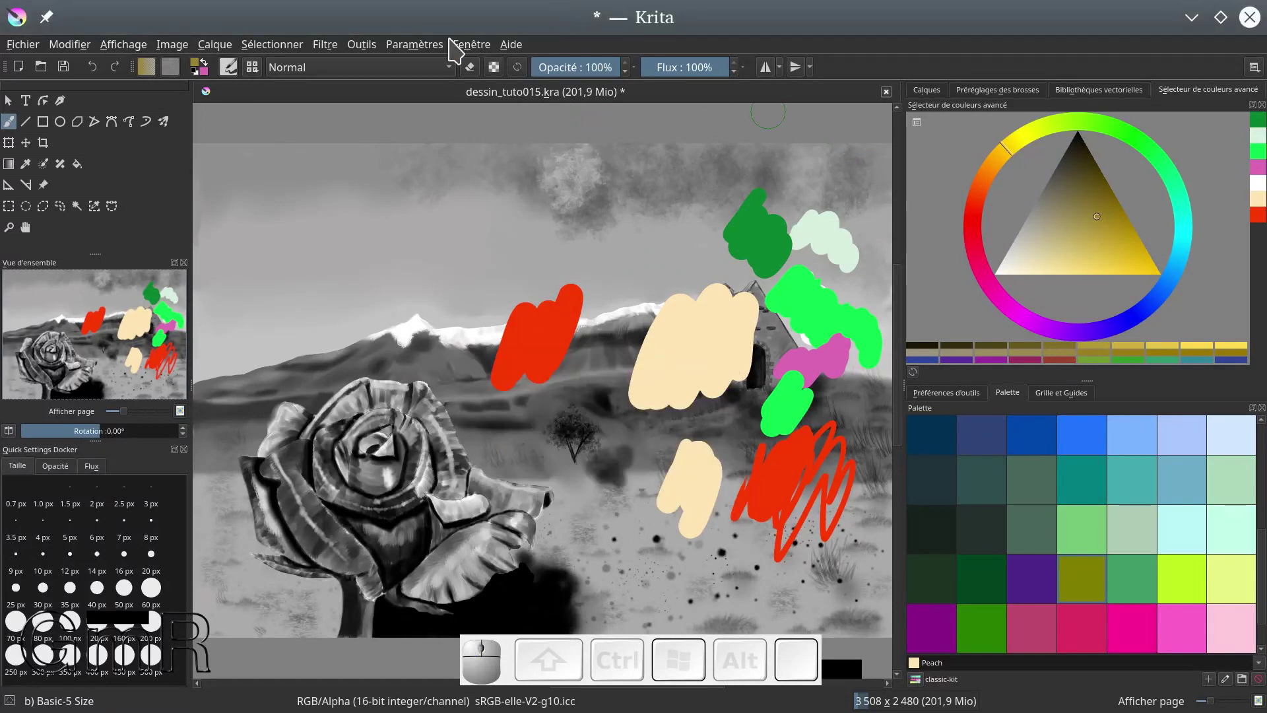
Display the Sélecteur de couleurs artistiques docker and dock it together with the dockers above the palette
click(425, 45)
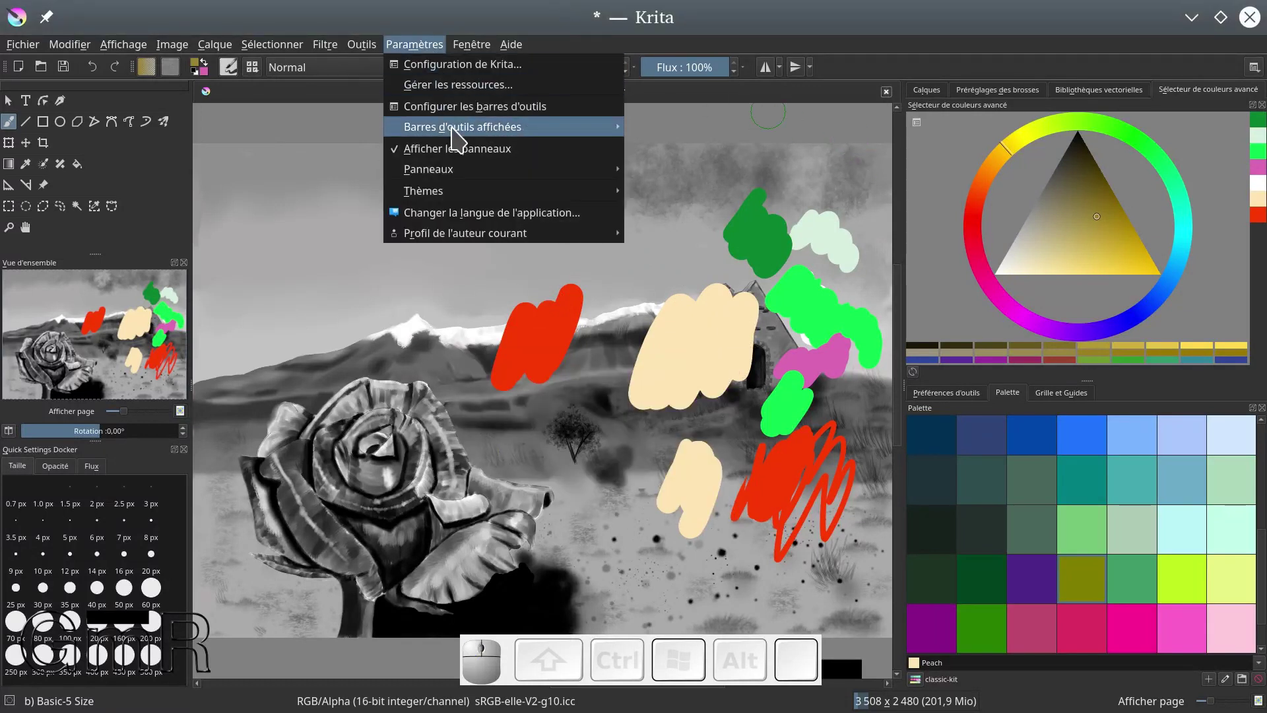
mouse_move(585, 179)
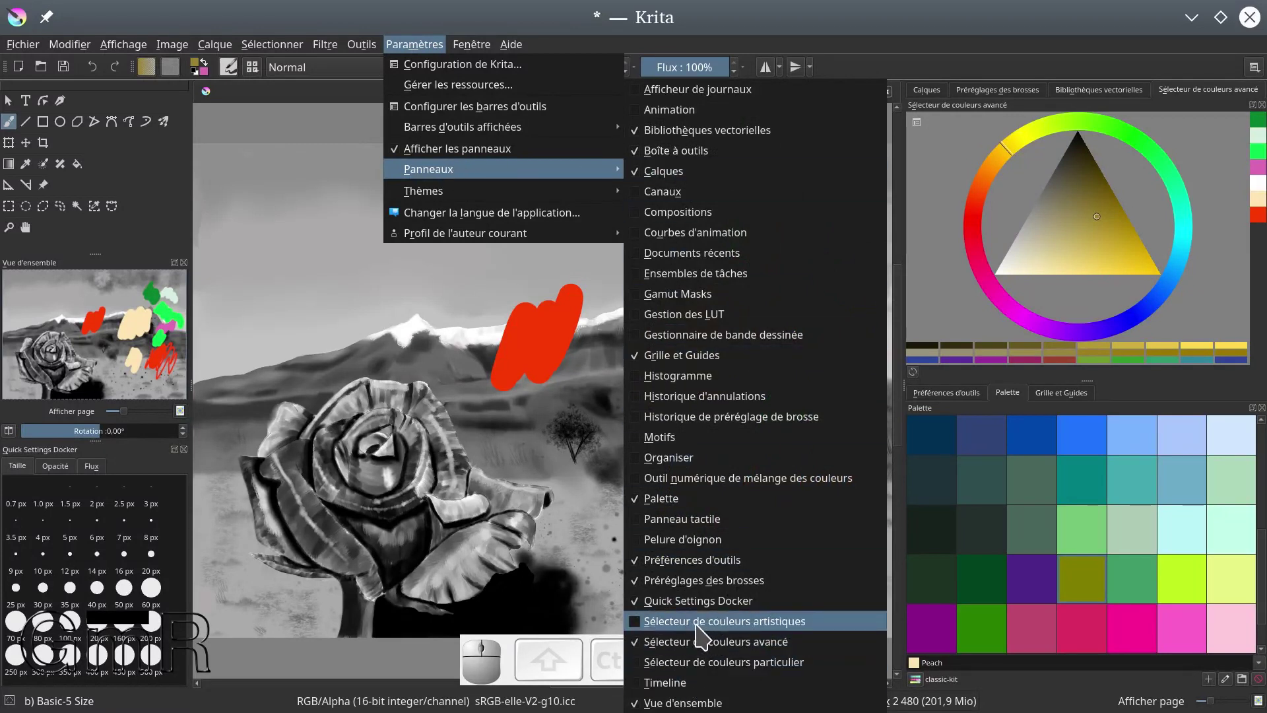
click(639, 623)
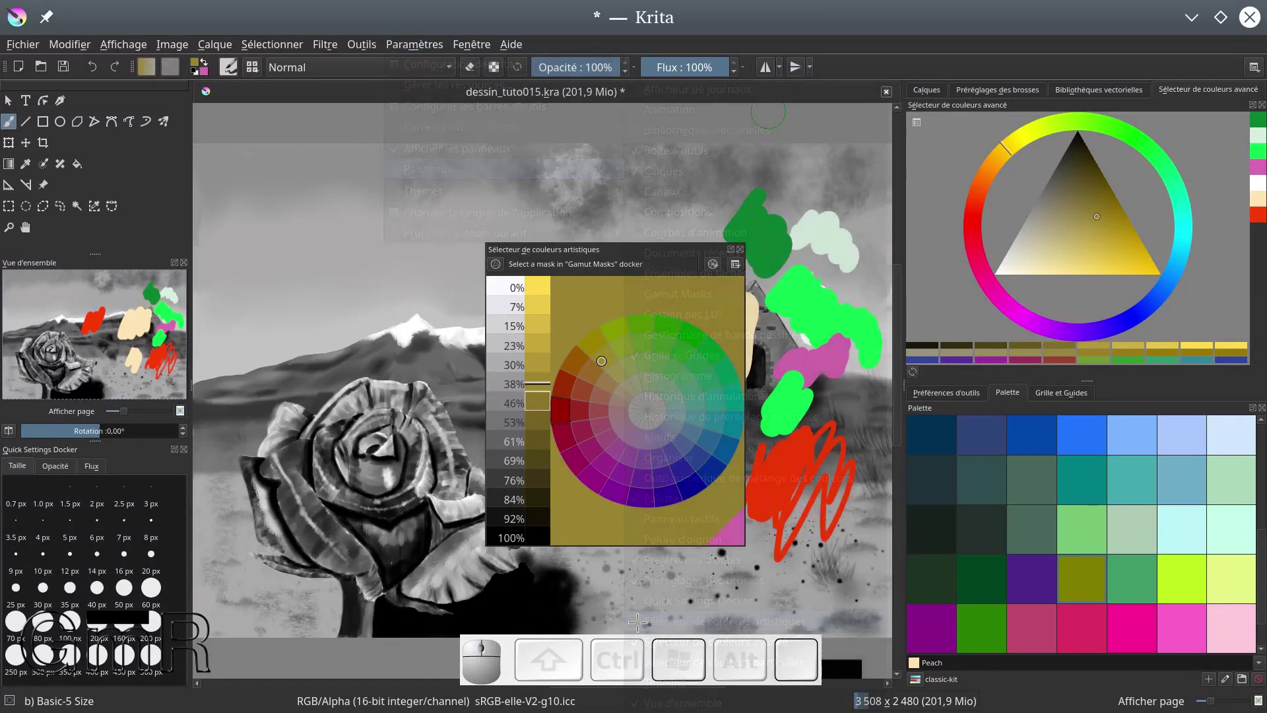
drag(635, 251, 987, 198)
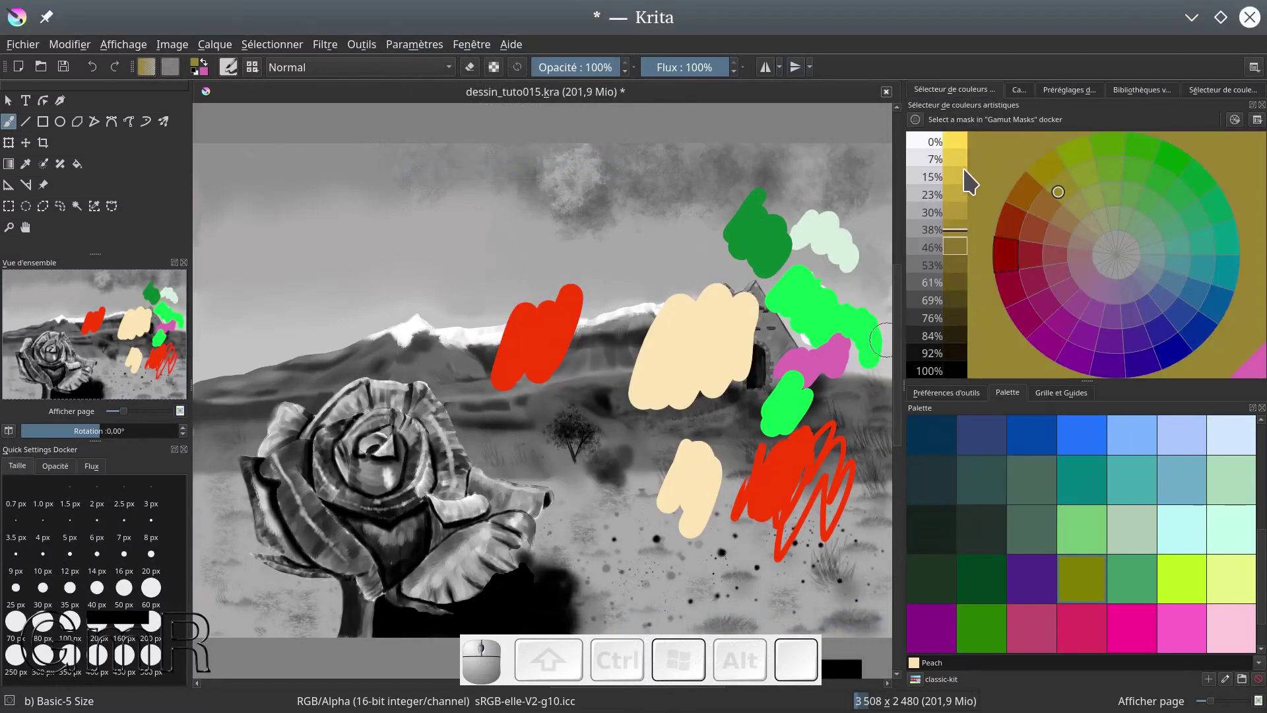
Try several darker and lighter steps of the artistic selector's value scale, including 100%, and finish on 0%
click(920, 249)
click(922, 279)
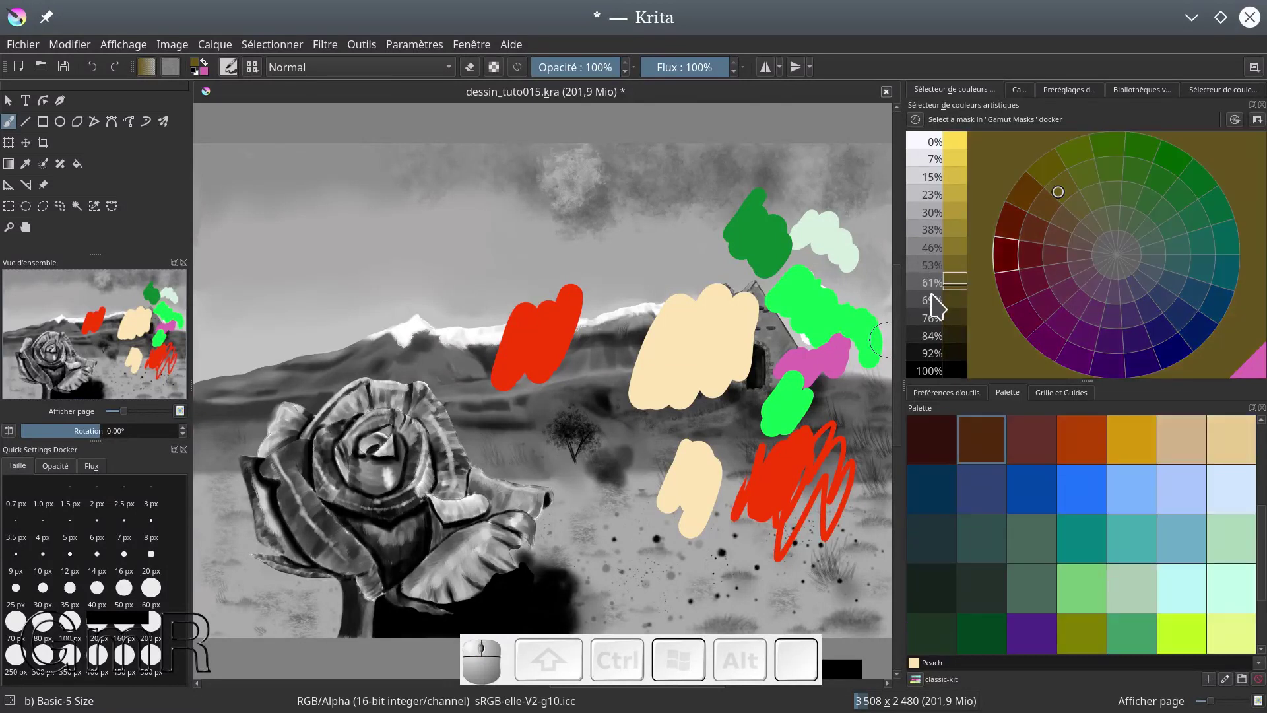
click(927, 321)
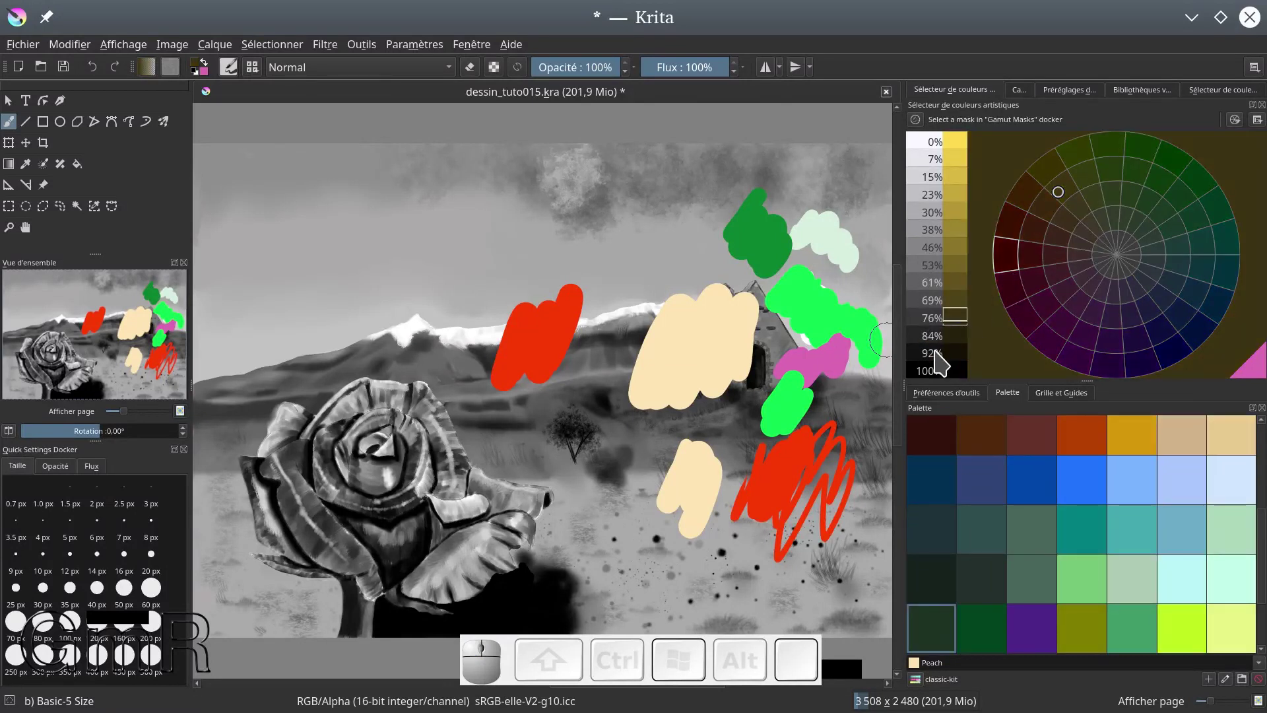
click(935, 351)
drag(929, 338, 923, 251)
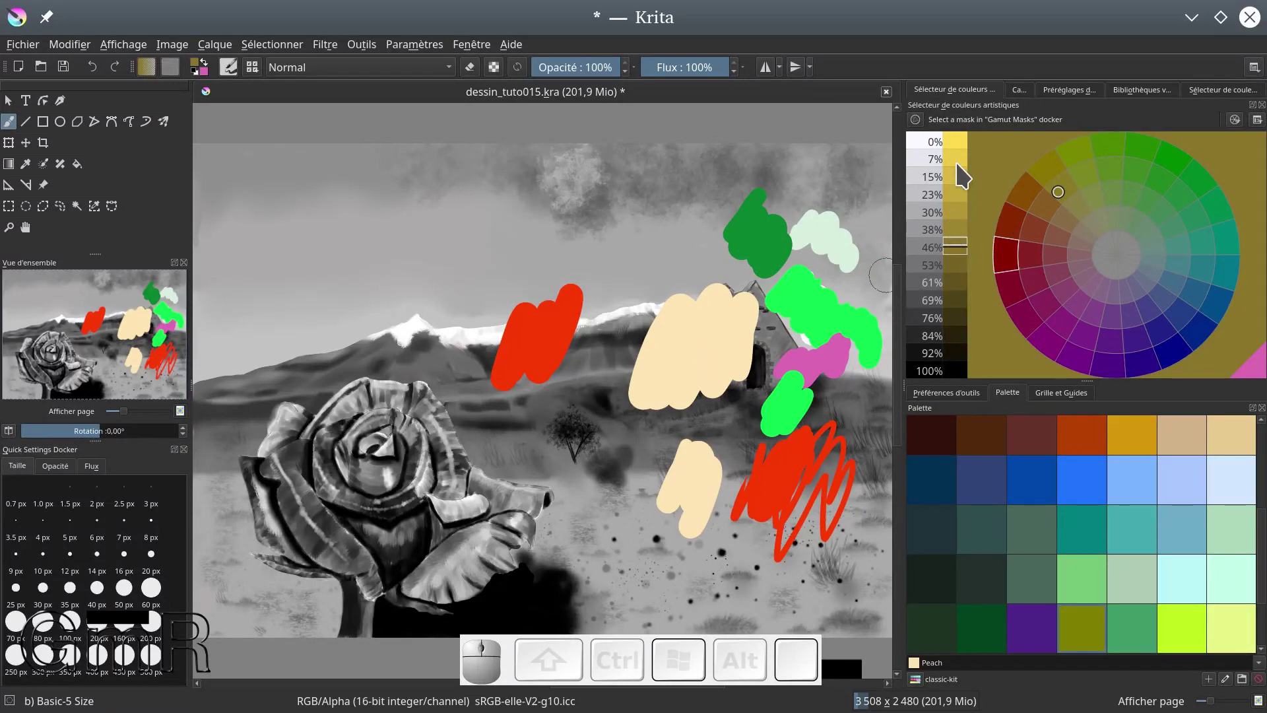
click(951, 140)
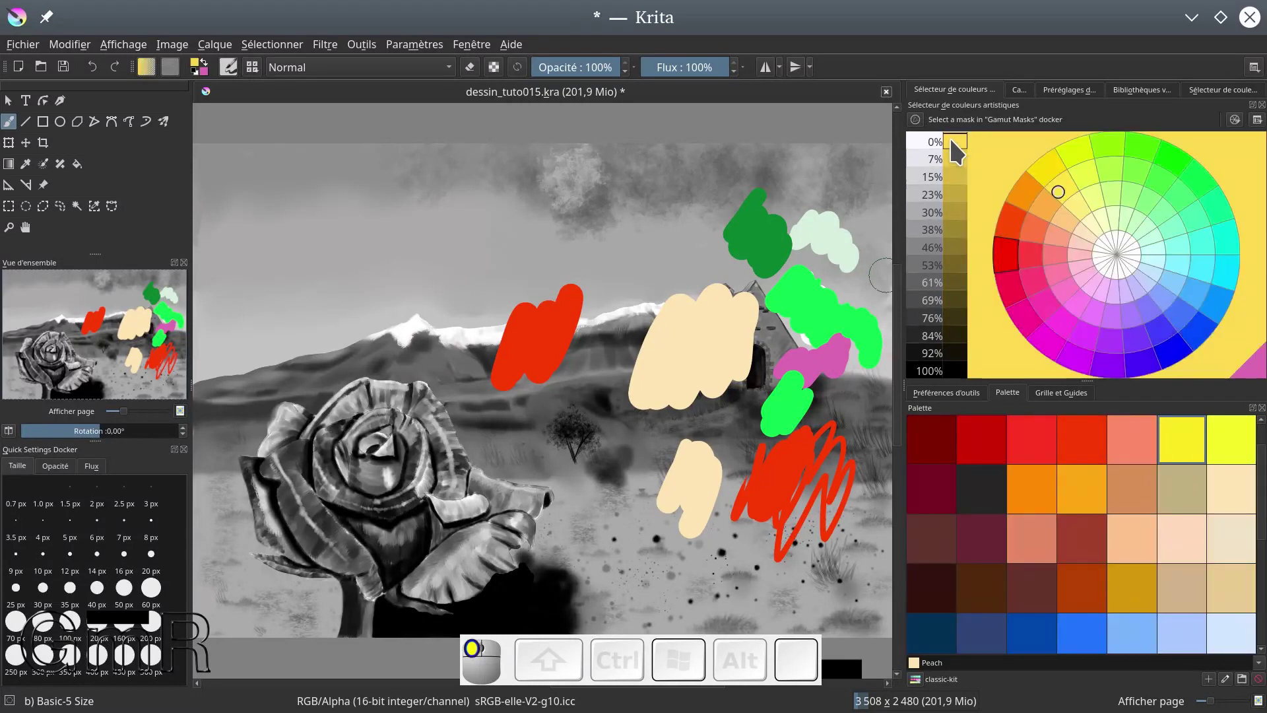
click(951, 369)
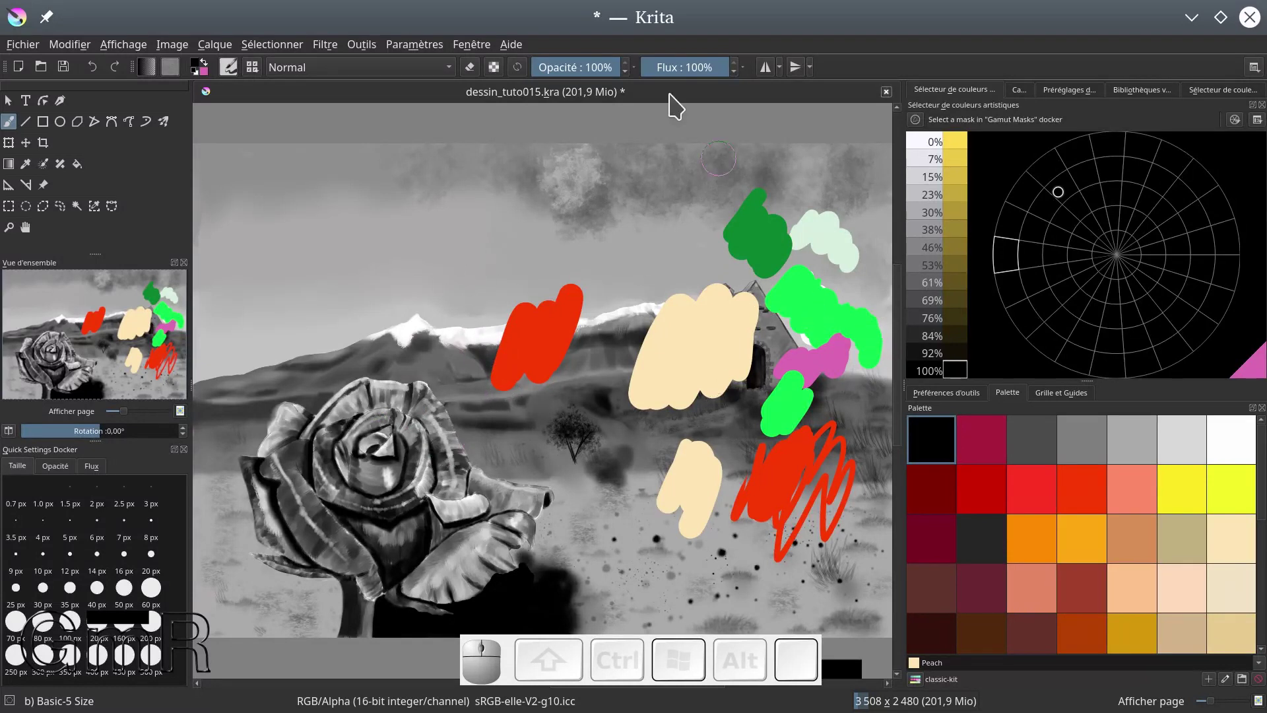
click(955, 142)
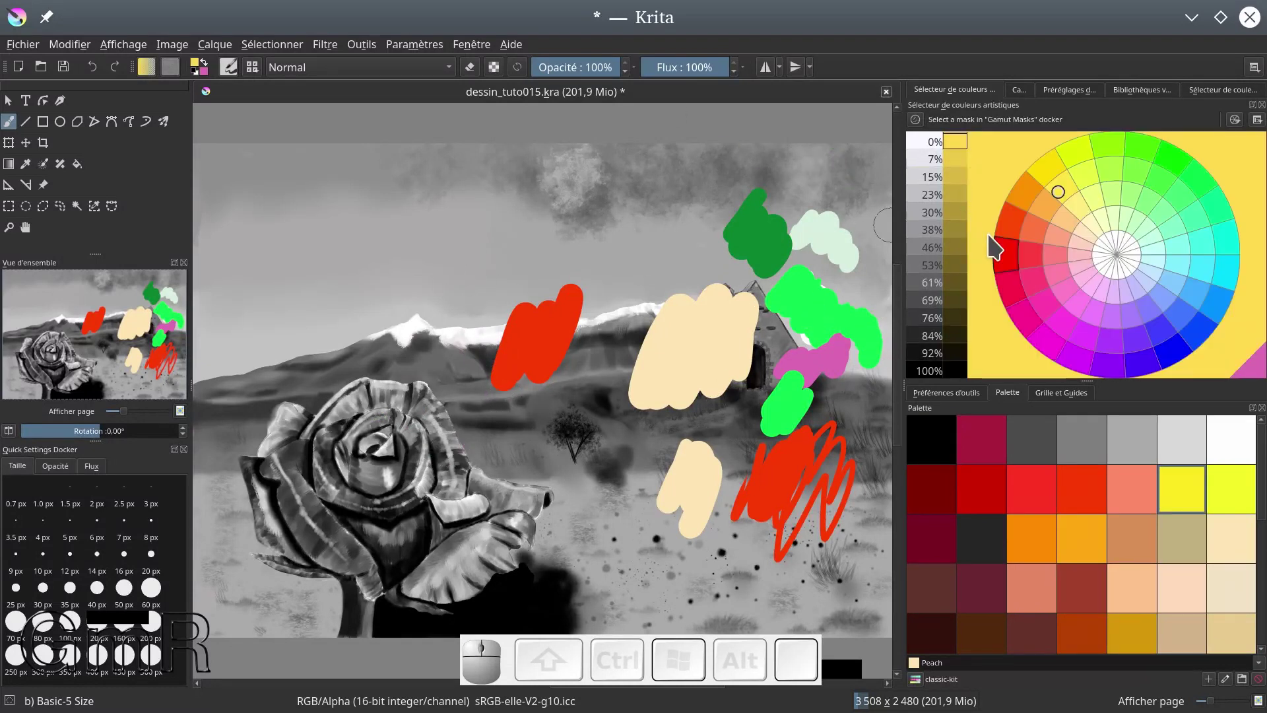
Sample the red segments of the artistic colour wheel at different saturations and finish on the pale pink one
click(1028, 266)
click(1056, 257)
click(1078, 254)
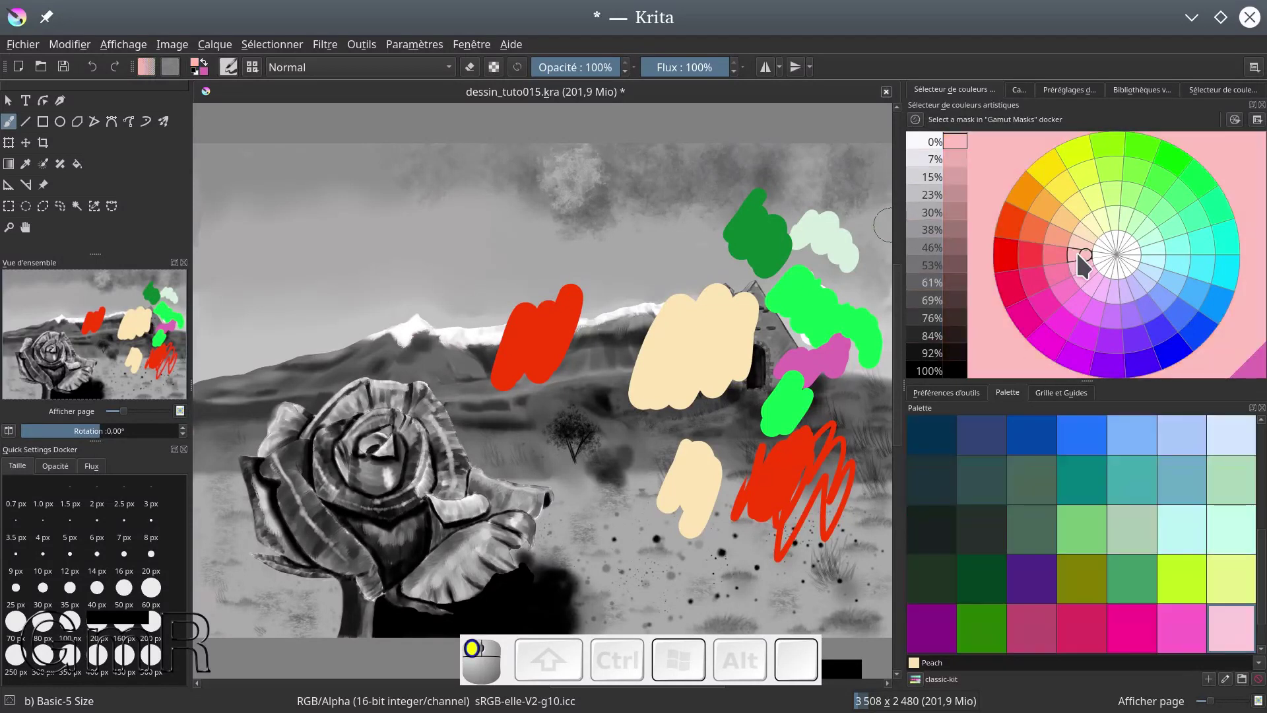
click(1052, 255)
click(1026, 254)
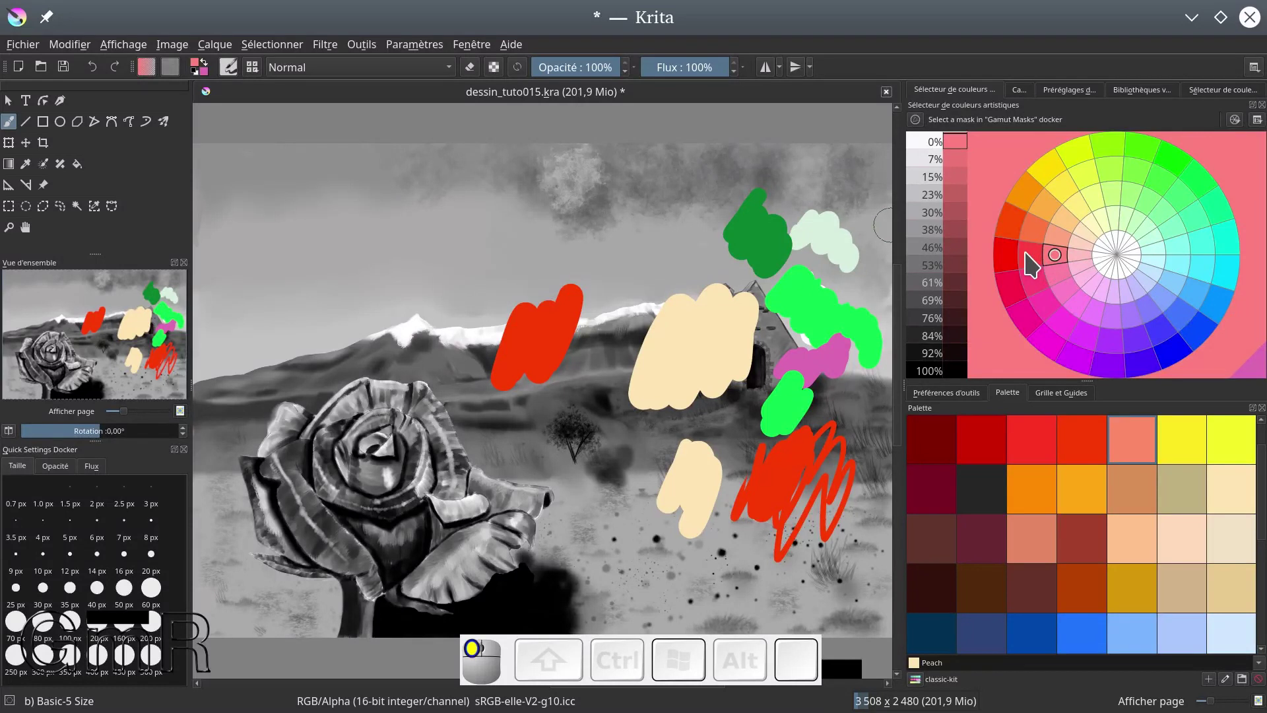
click(1007, 258)
click(1056, 254)
click(1074, 251)
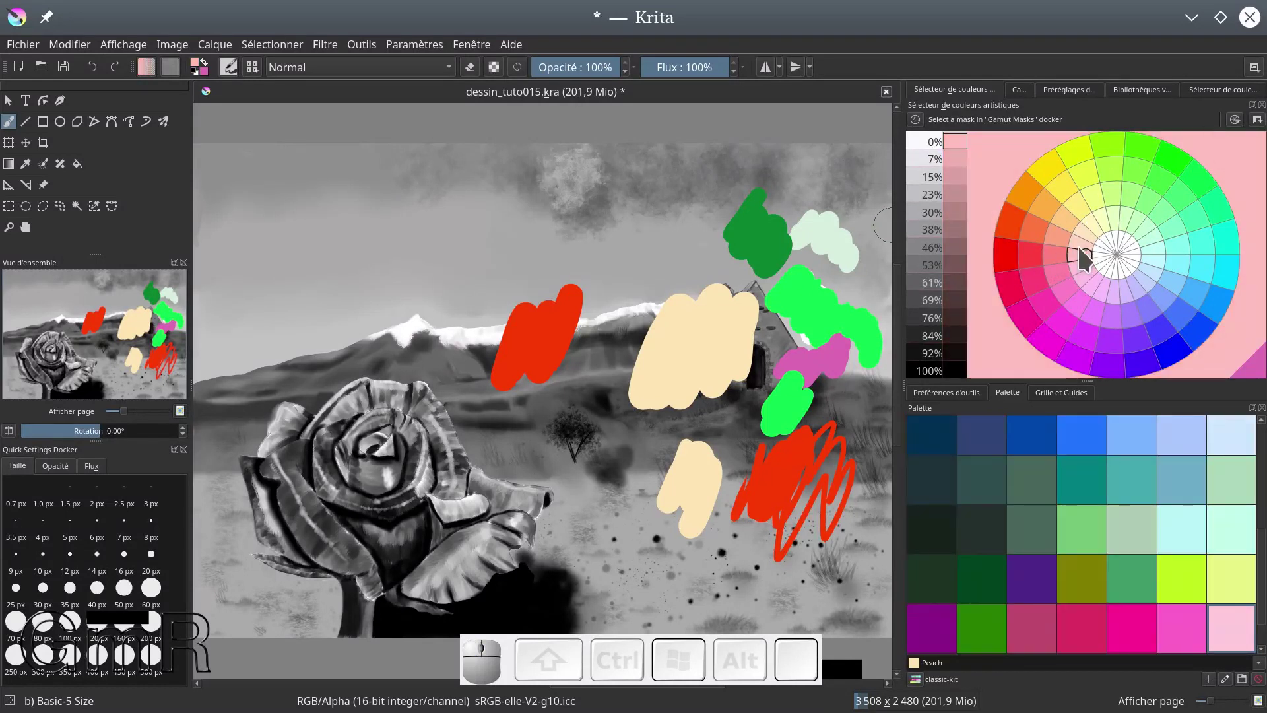
Set the number of lightness steps in the artistic colour selector to 10
click(1251, 120)
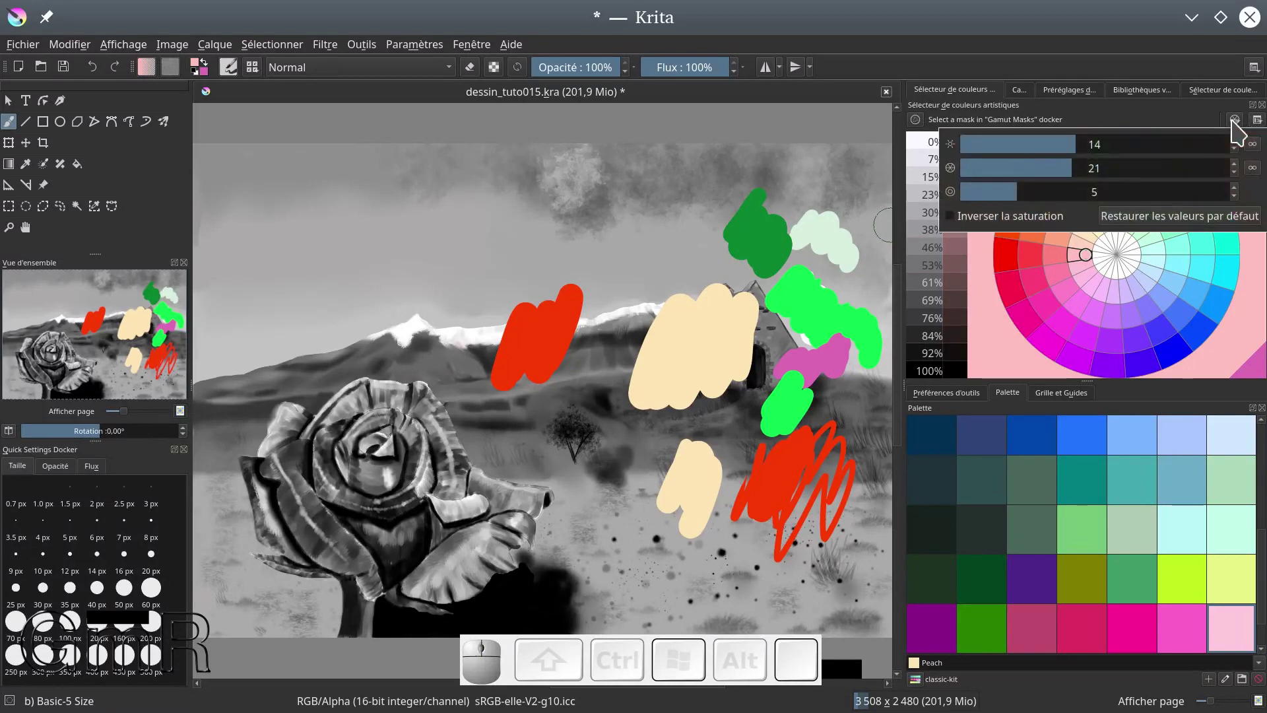
mouse_move(1076, 144)
mouse_down()
mouse_move(1156, 146)
mouse_move(1051, 145)
mouse_up()
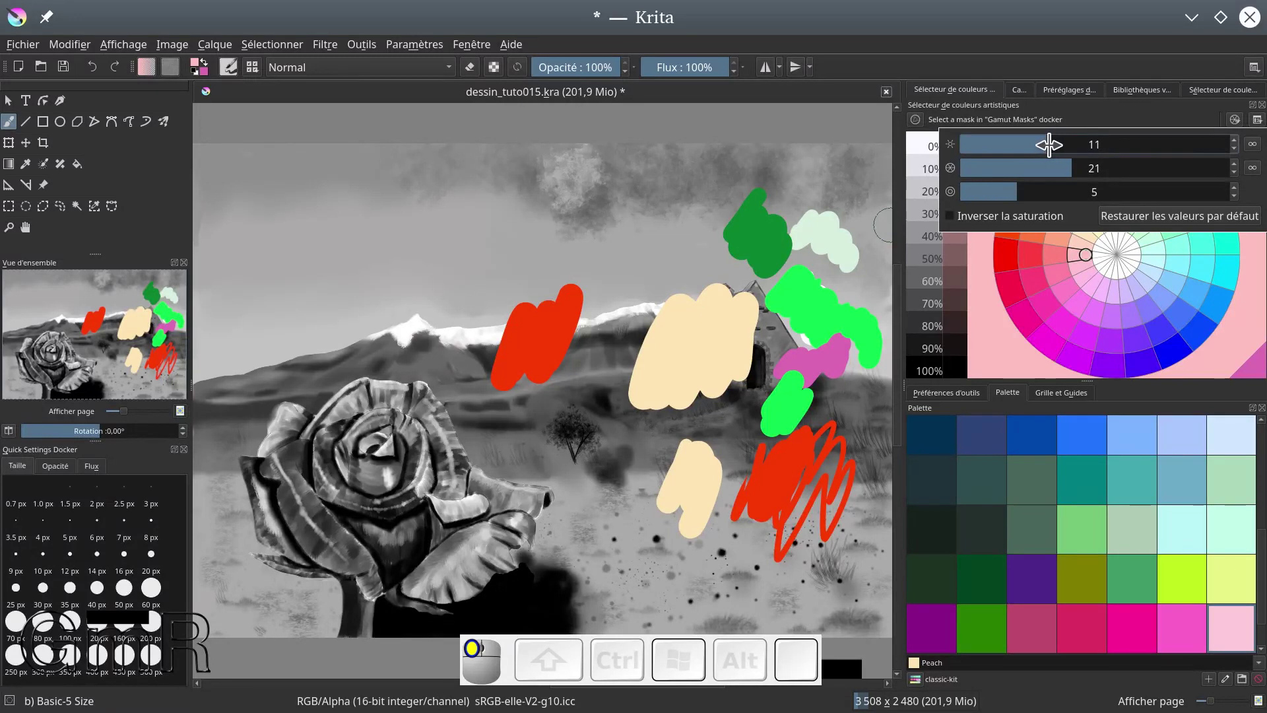
drag(1050, 144, 1047, 144)
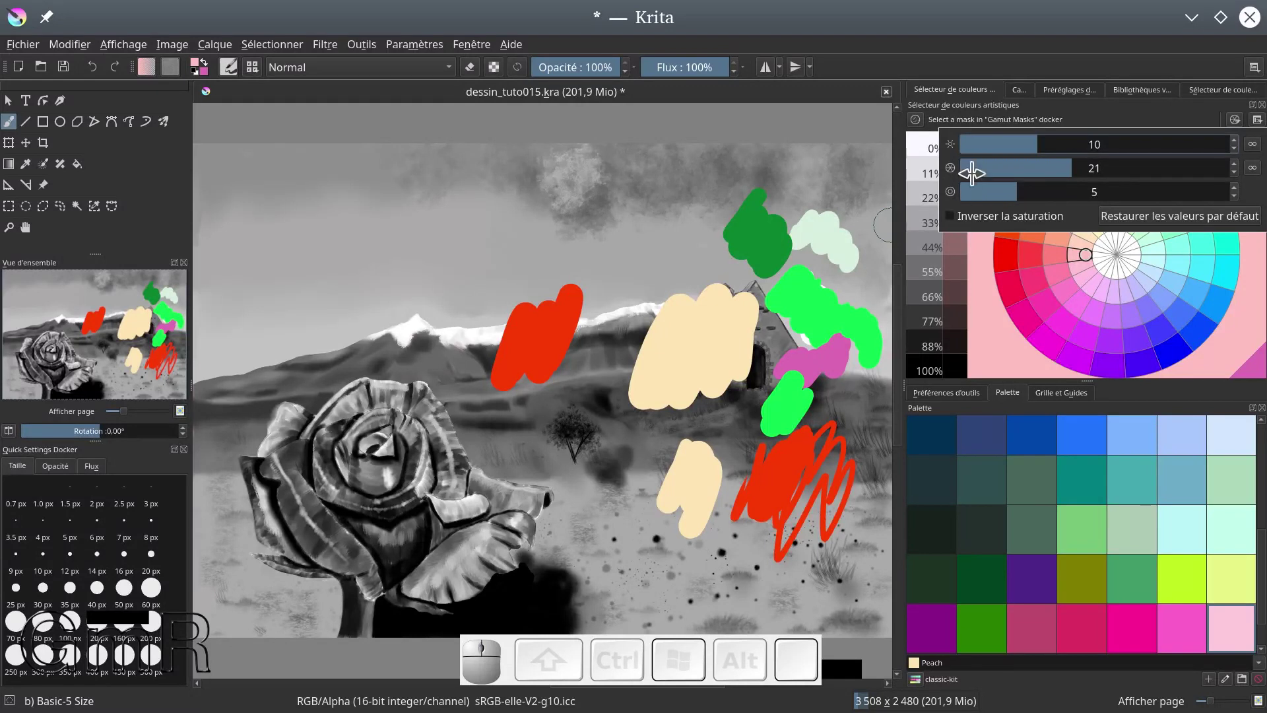
Try dividing the artistic colour wheel into 38 and then 3 hue sectors
drag(1075, 168, 1170, 169)
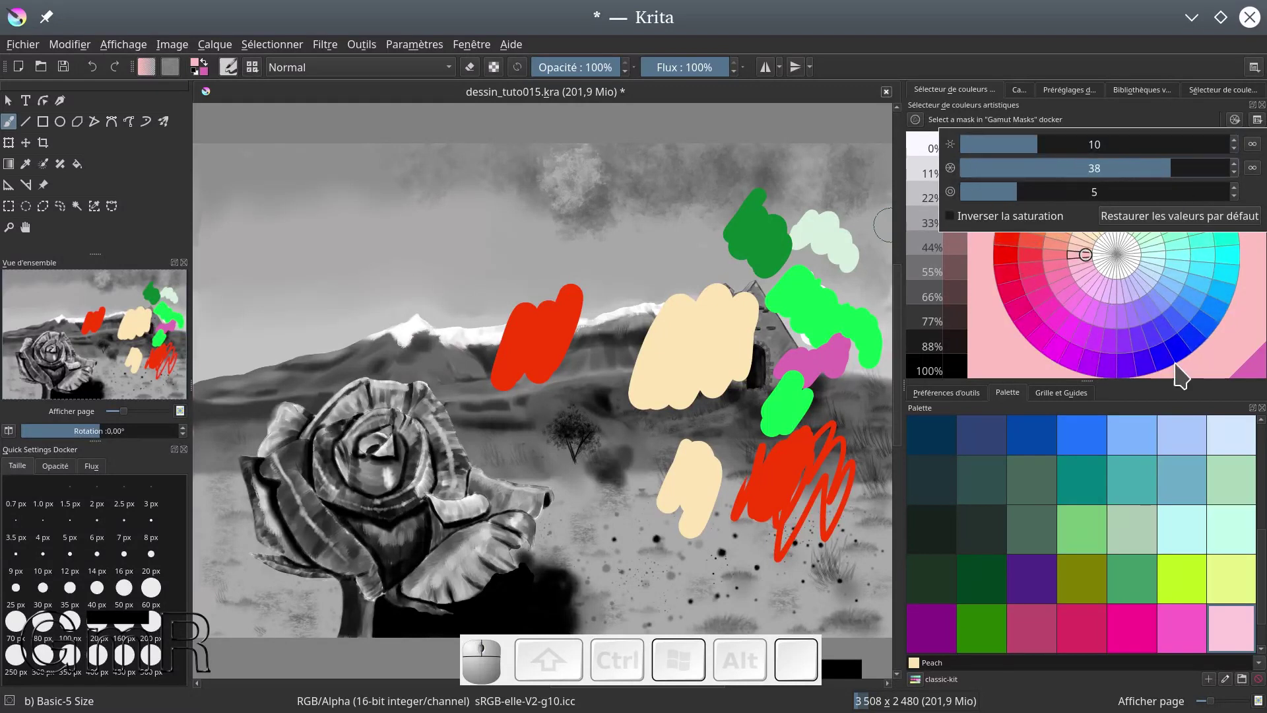
drag(1167, 167, 969, 164)
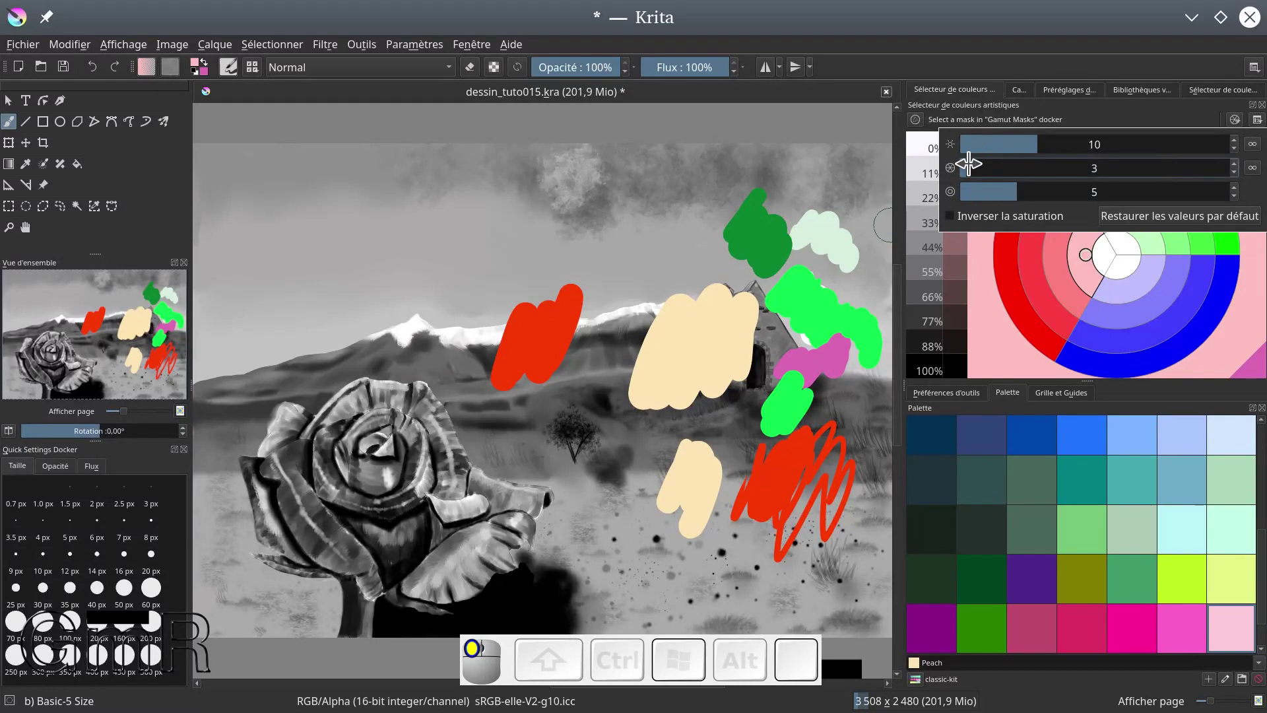
drag(968, 163, 969, 164)
click(883, 119)
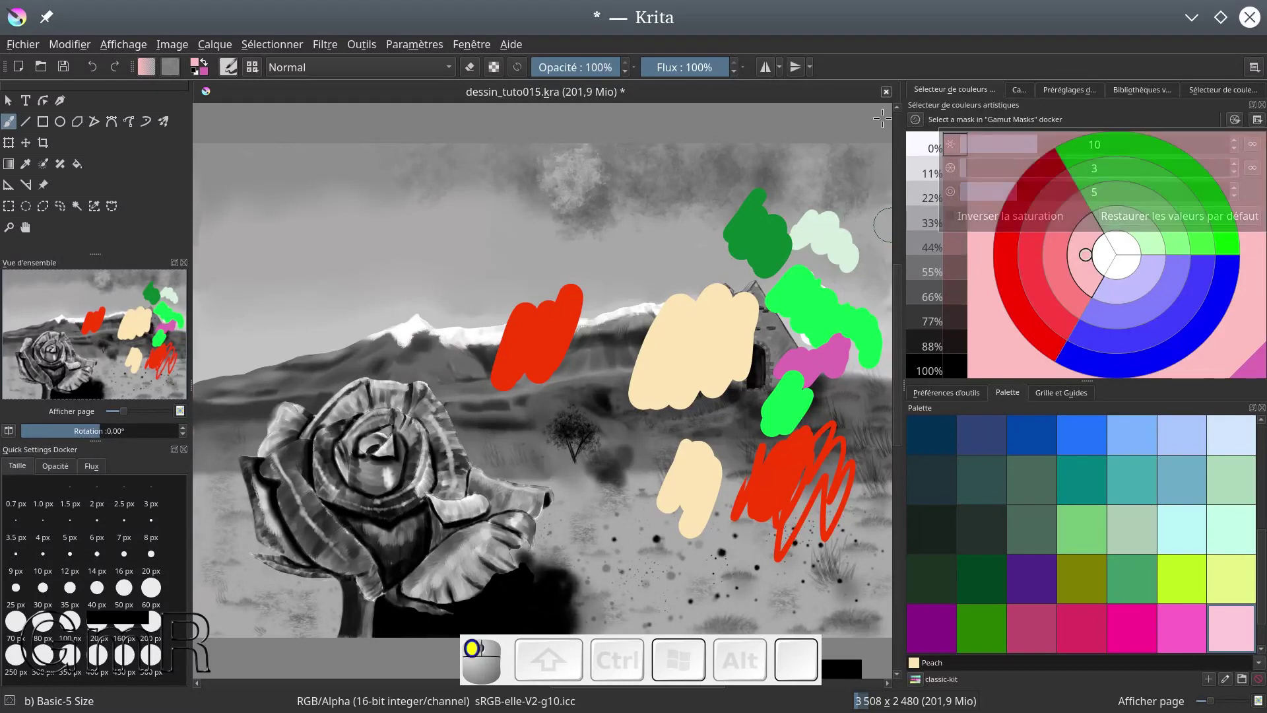
Set the number of hue sectors in the artistic colour wheel to 6
click(1235, 121)
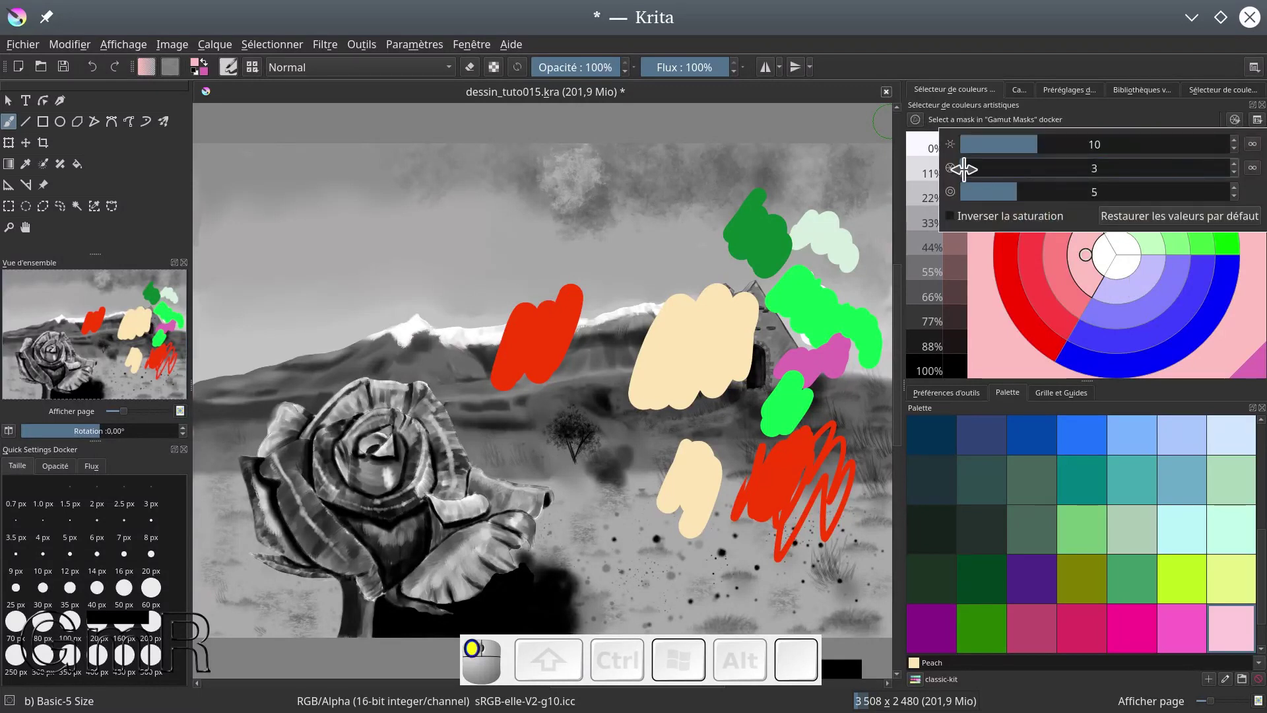
drag(974, 168, 987, 169)
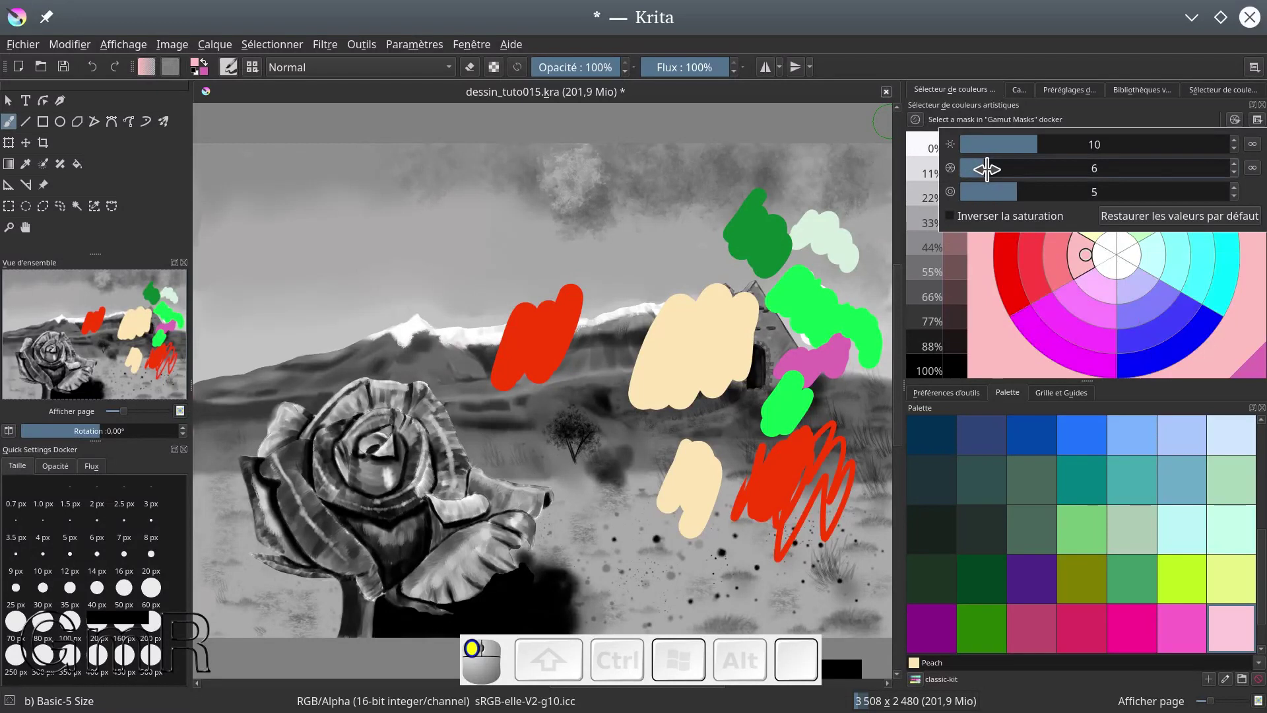
click(874, 155)
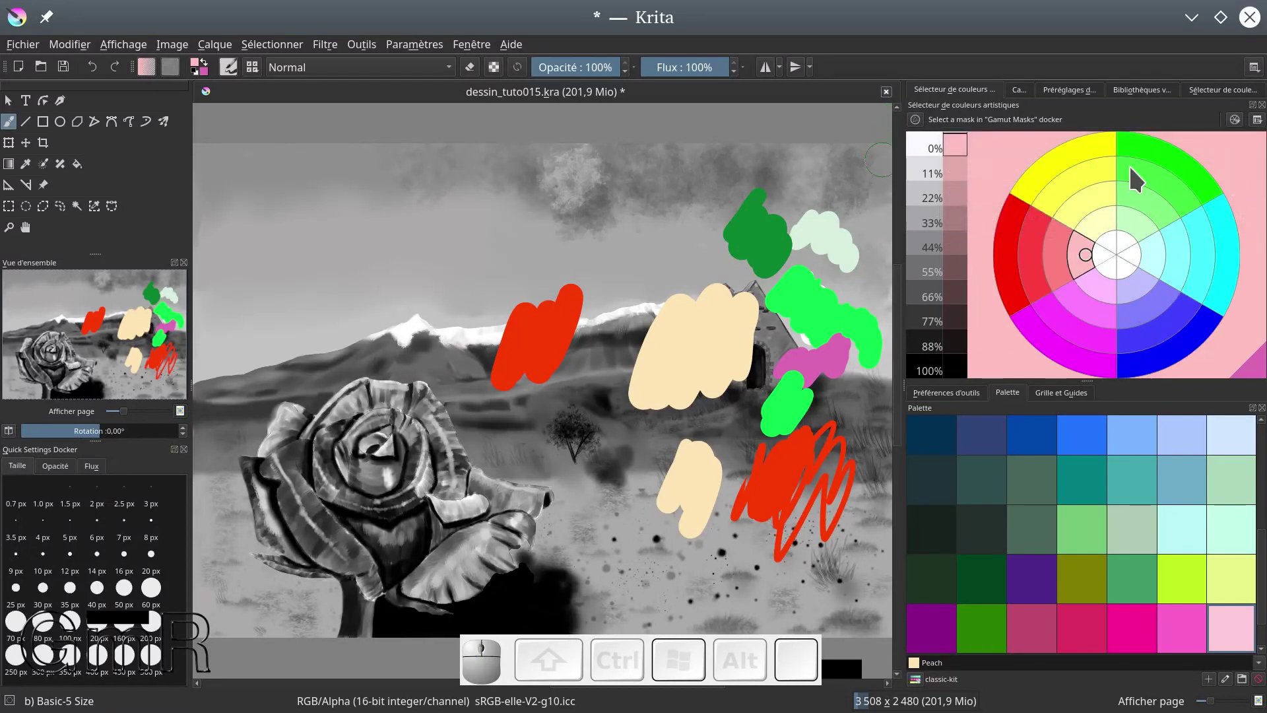
Try adjusting the wheel's number of saturation rings, return it to 5 and close the wheel settings
click(1235, 120)
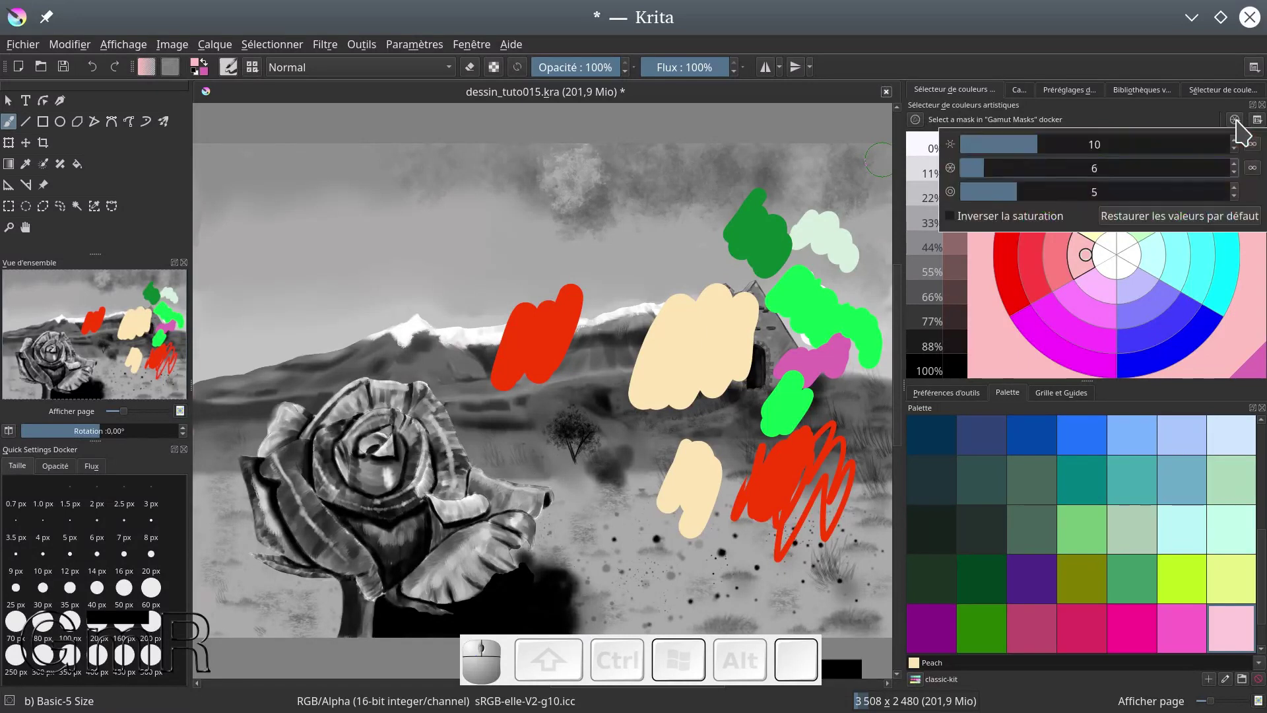
mouse_move(1010, 192)
mouse_down()
mouse_move(1188, 192)
mouse_move(967, 192)
mouse_move(1025, 185)
mouse_up()
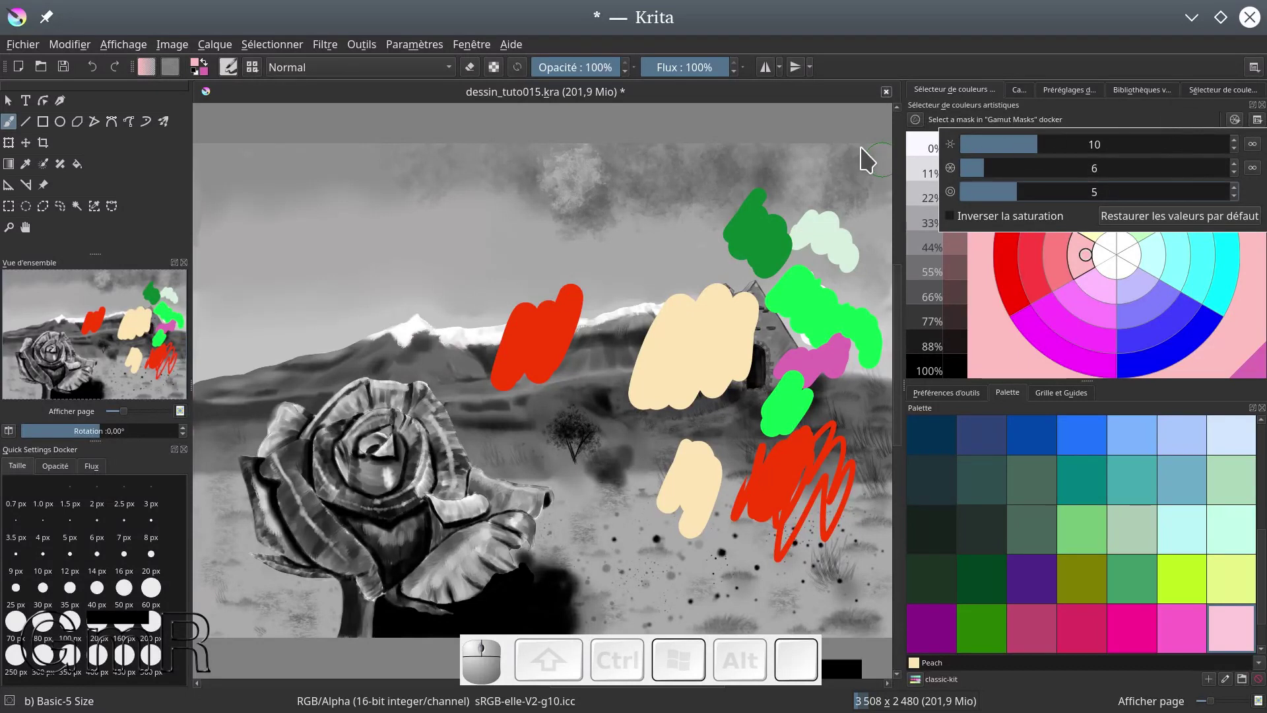
click(1095, 110)
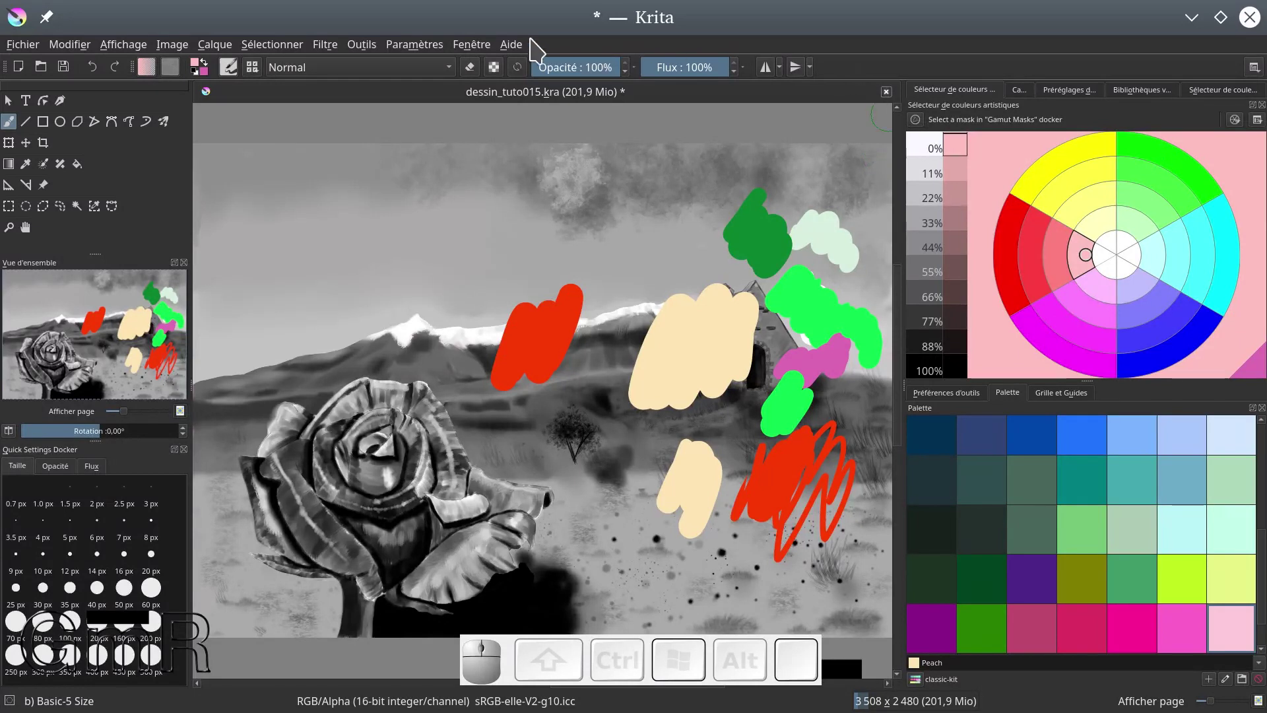
Display the Gamut Masks docker and apply the first mask, a large ellipse with a small circle, to the artistic colour wheel
click(416, 44)
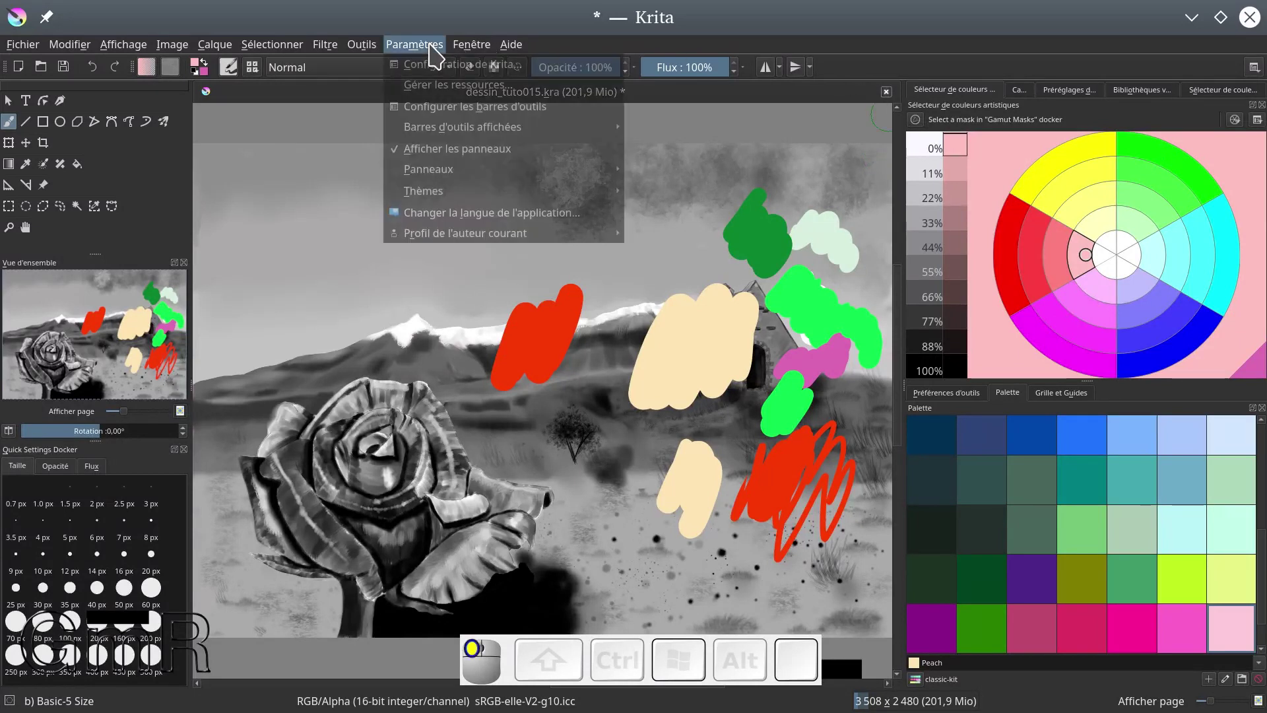
mouse_move(457, 170)
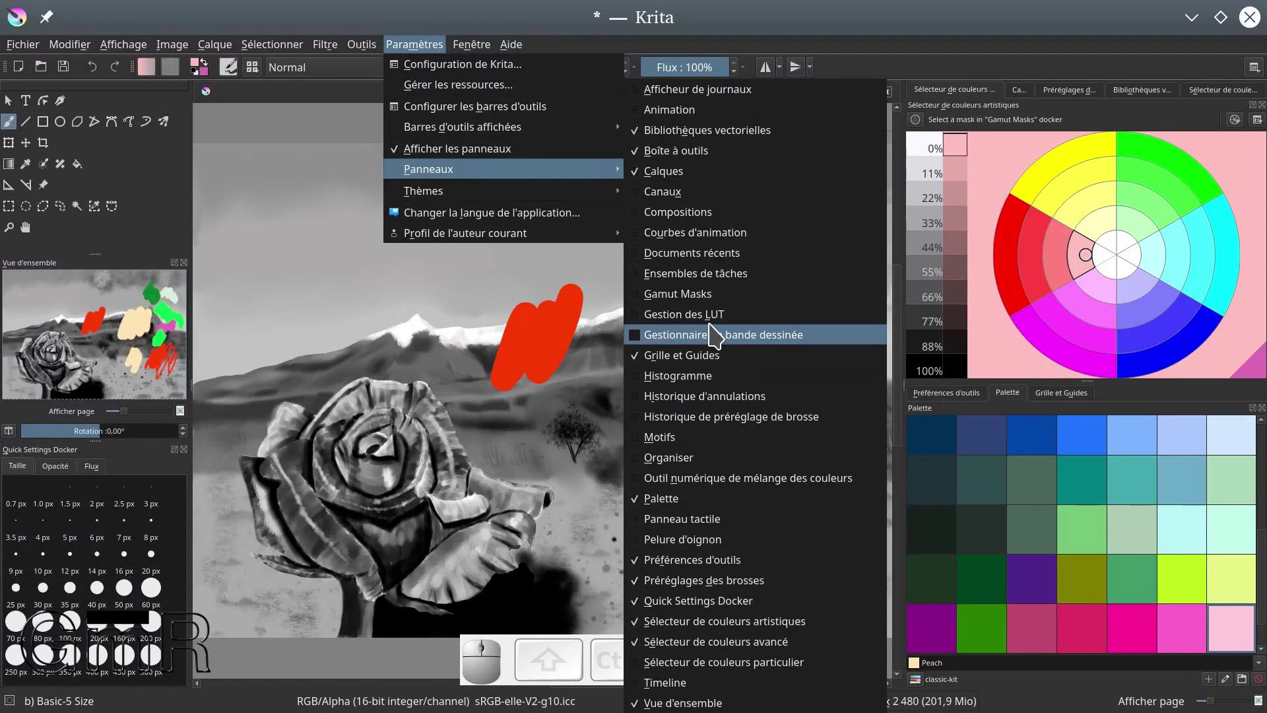
click(637, 298)
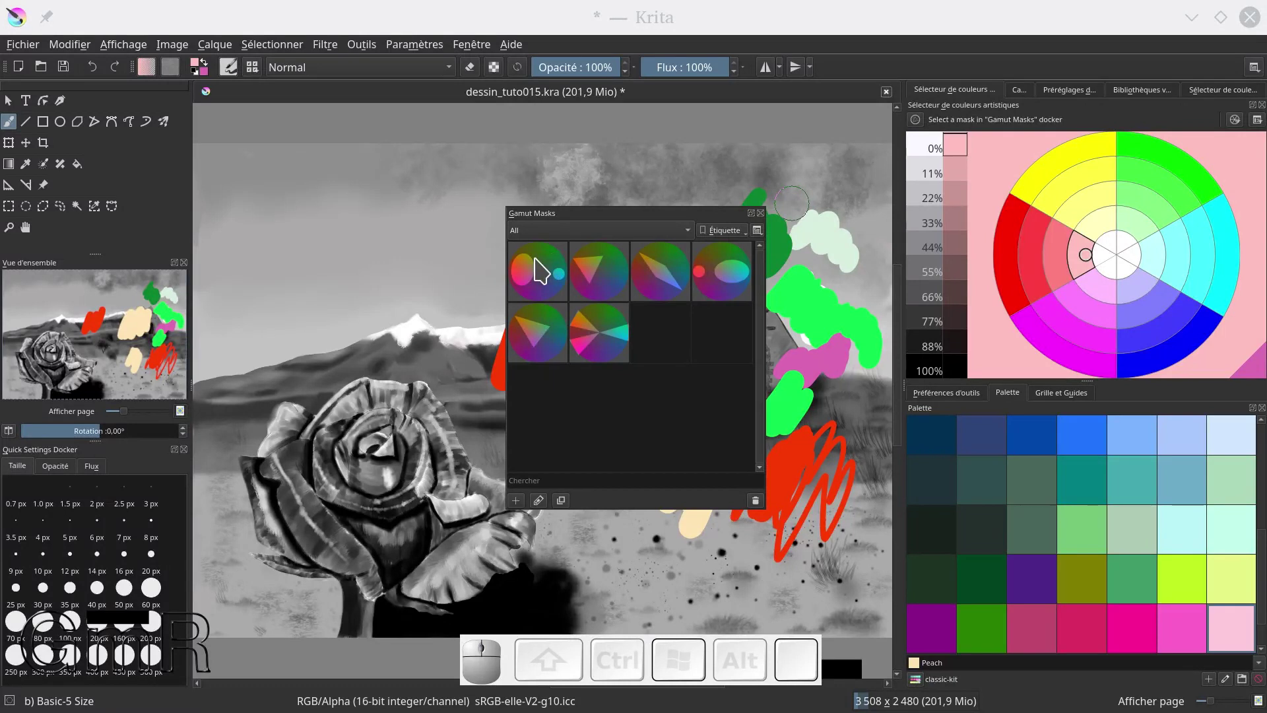
click(537, 264)
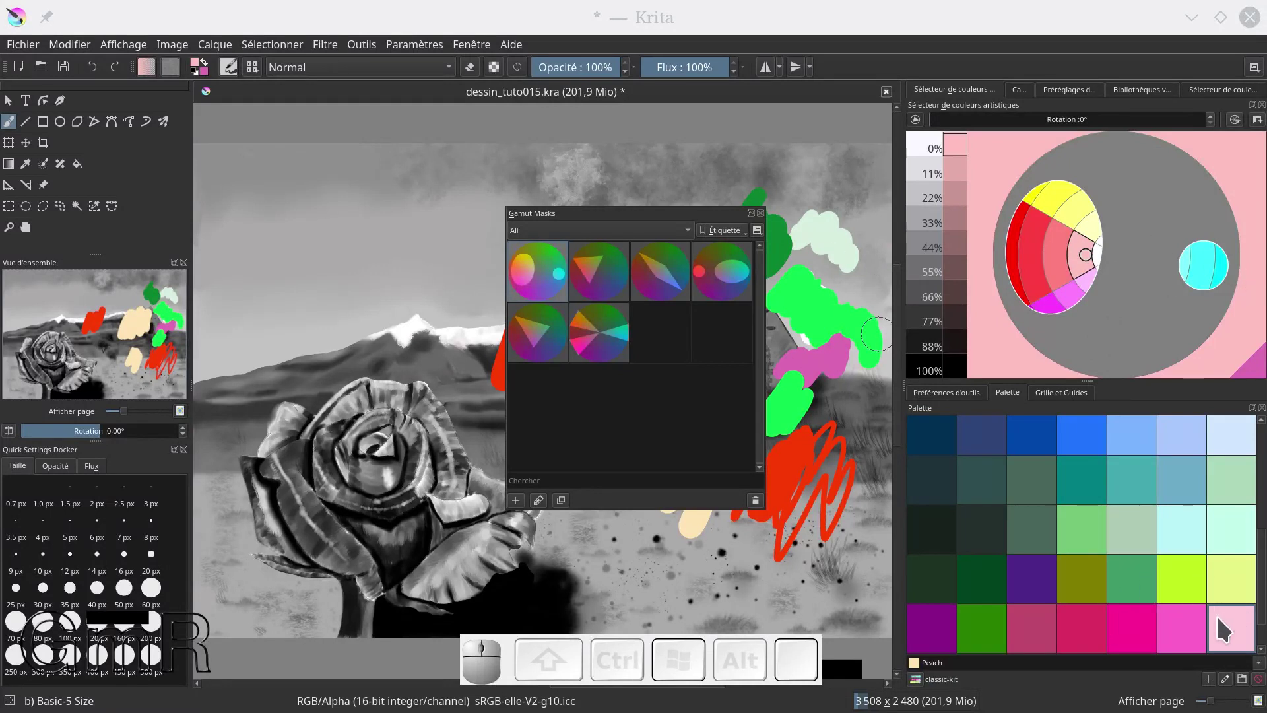
Choose a bright blue and then English-red from the palette to compare their positions with the masked wheel
click(1088, 438)
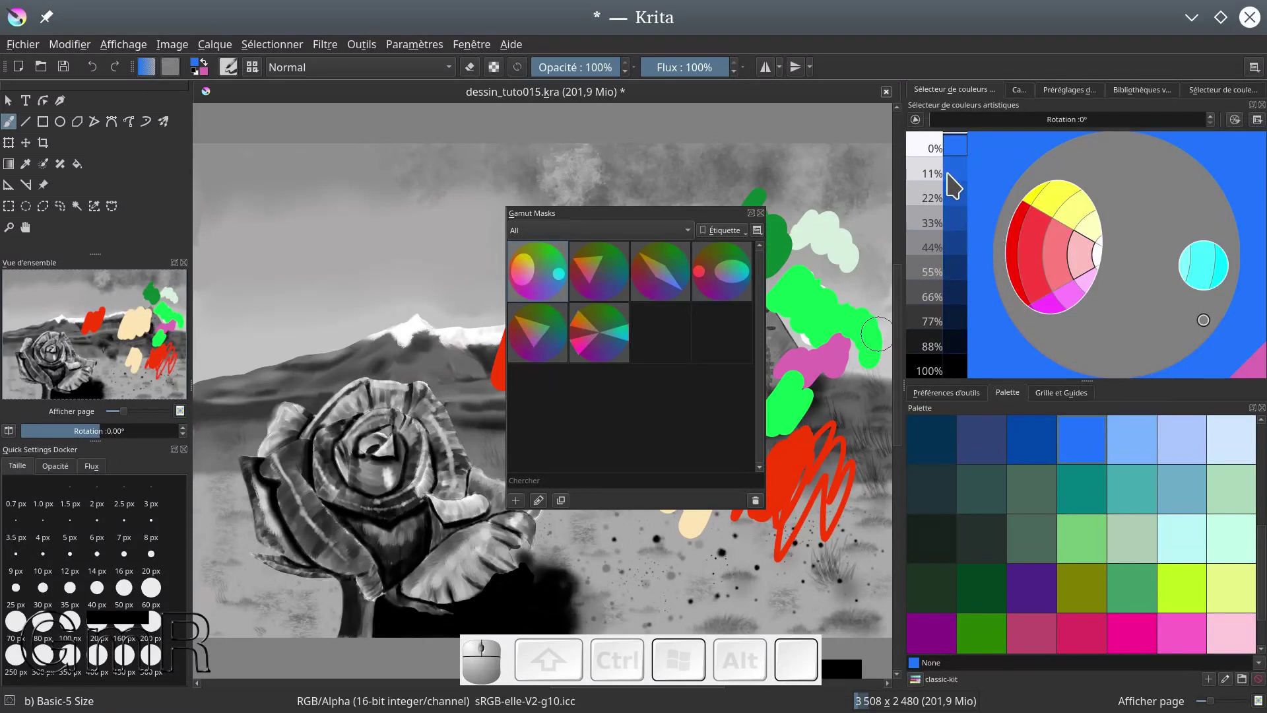
scroll(1106, 520, up, 5)
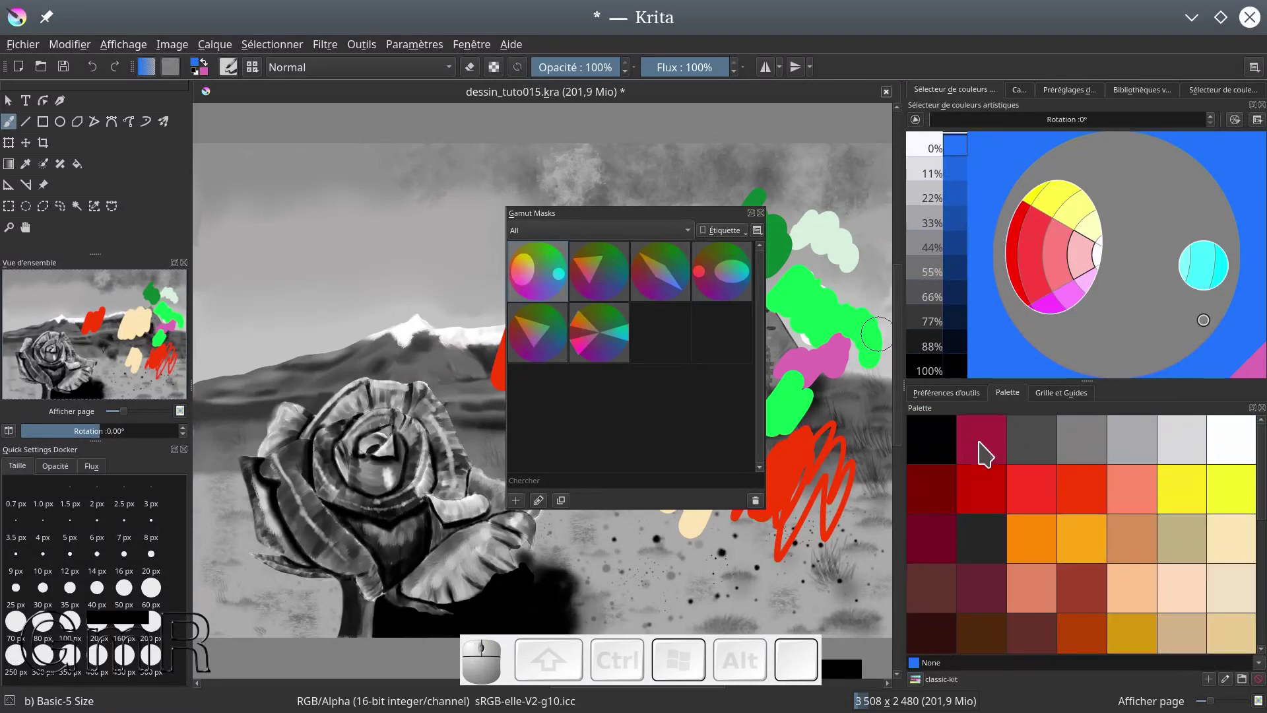
click(987, 488)
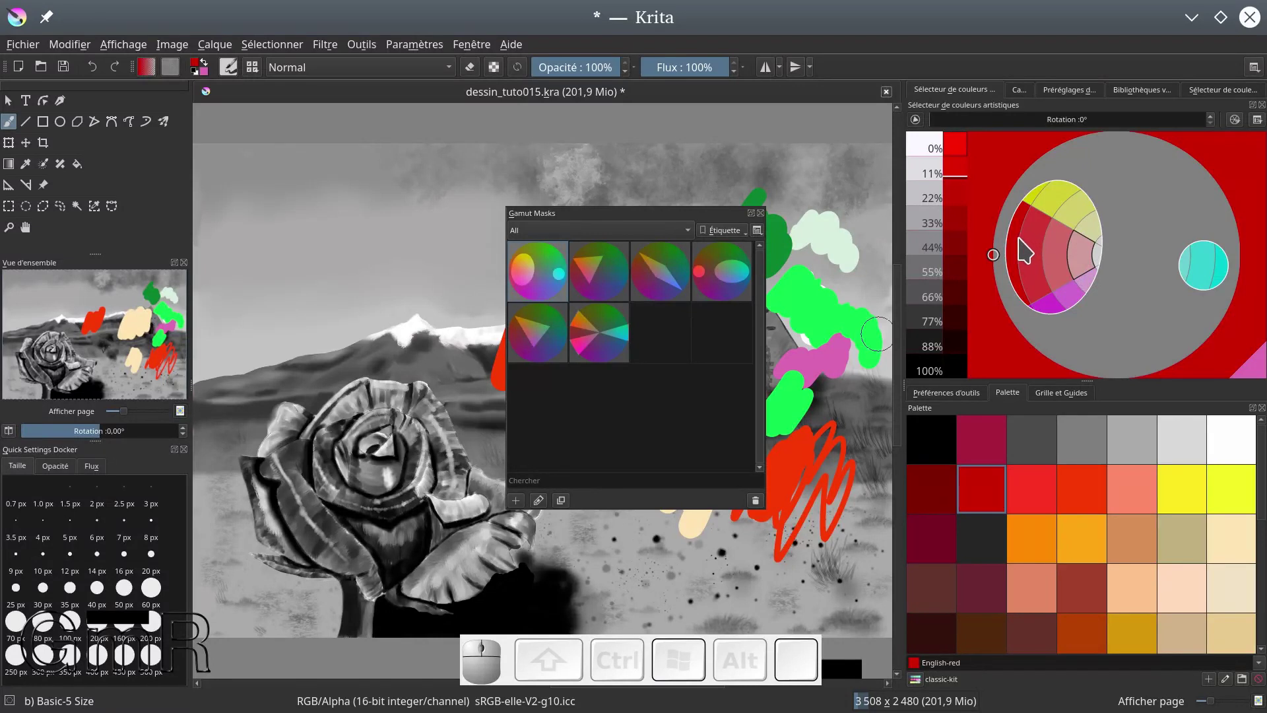
Apply the triangle, the elongated diamond and the small-circle-with-ellipse gamut masks in turn to the artistic colour wheel
click(598, 273)
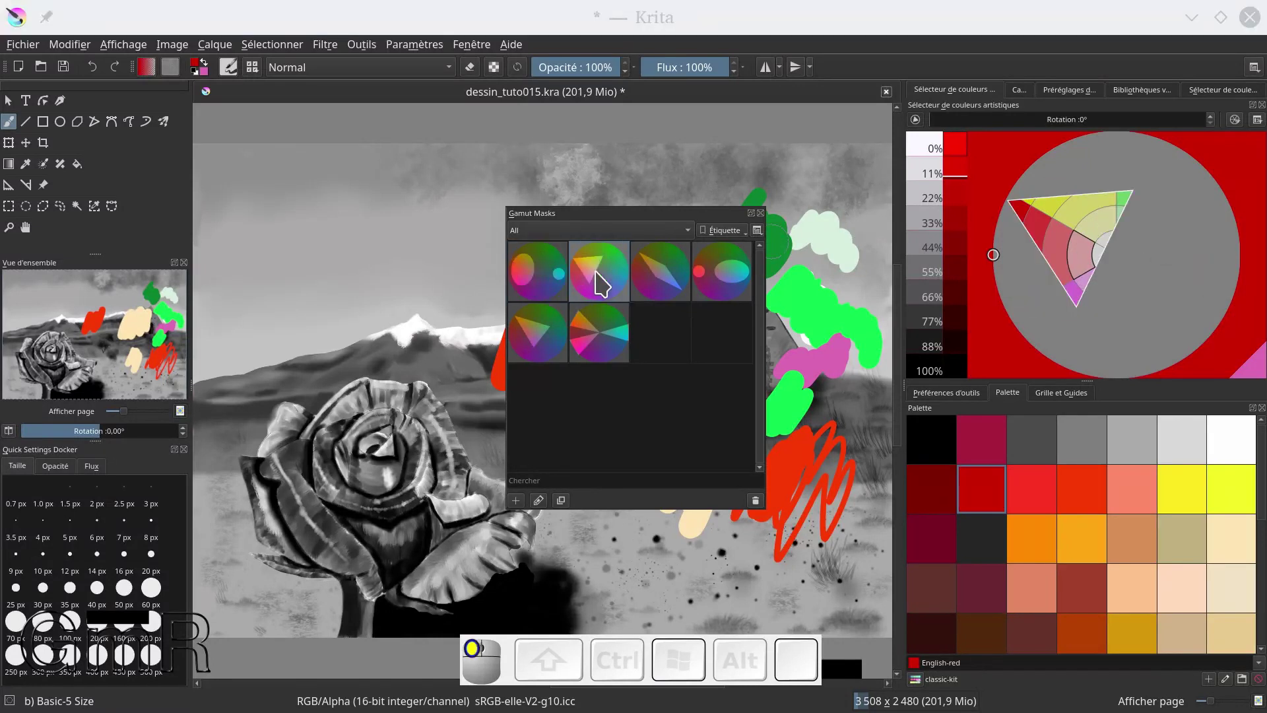
click(670, 273)
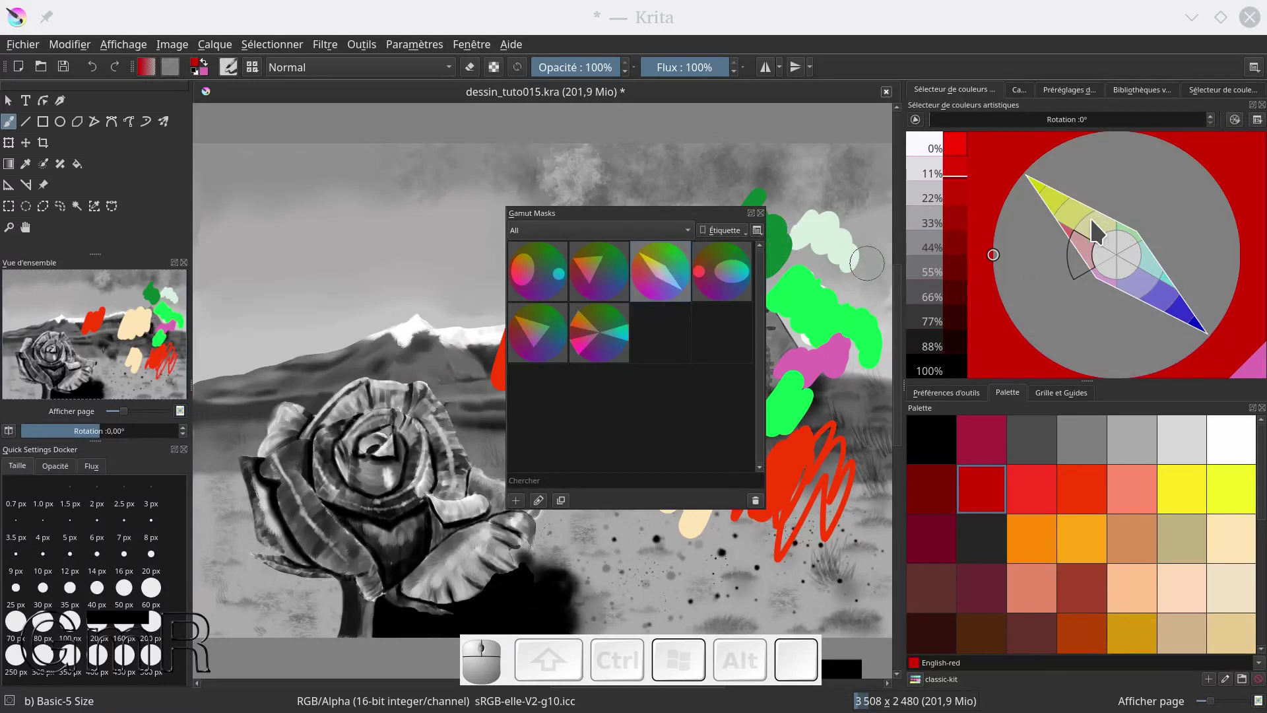
click(731, 288)
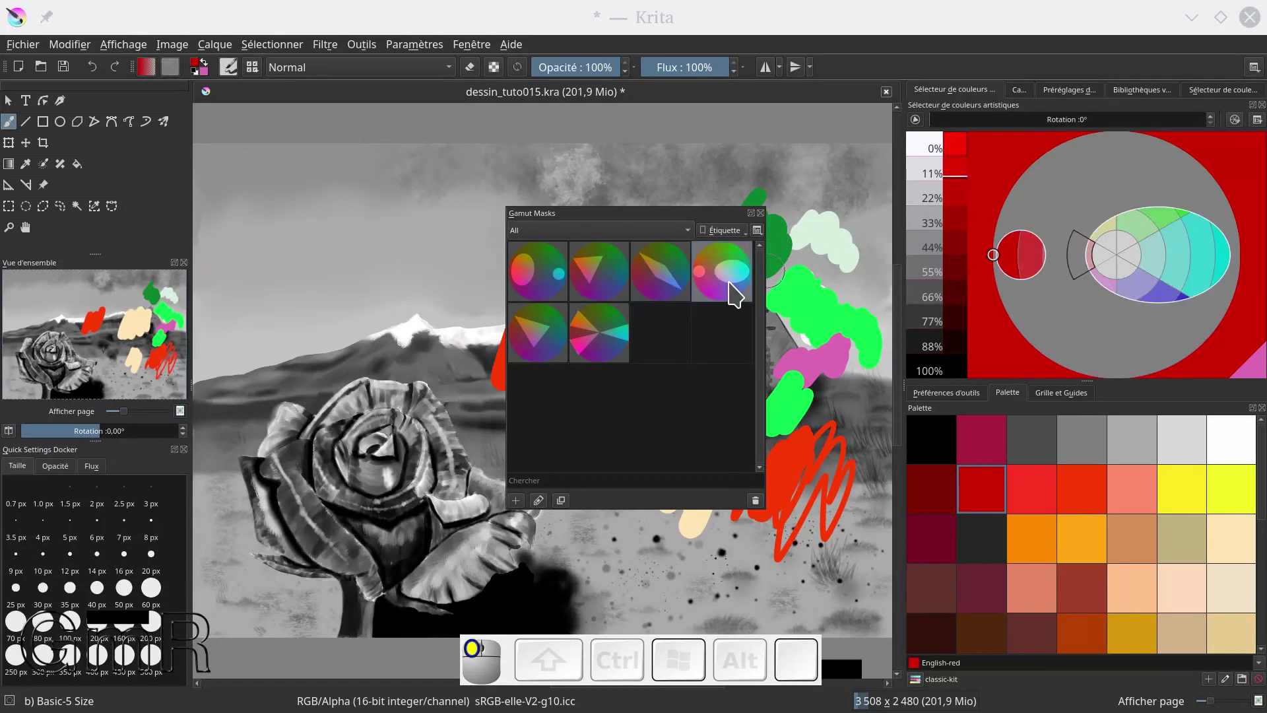
Apply the multi-wedge and then the large triangle gamut mask to the artistic wheel, and turn masking off
click(614, 344)
click(540, 337)
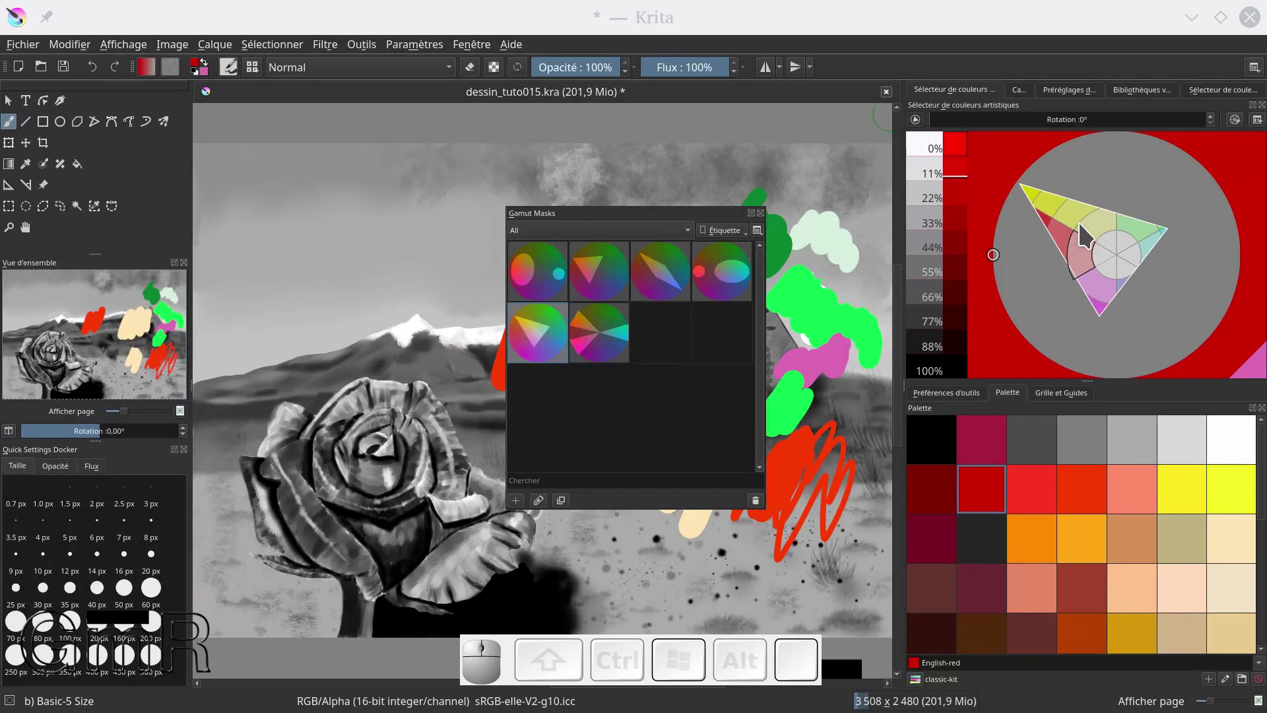
click(916, 120)
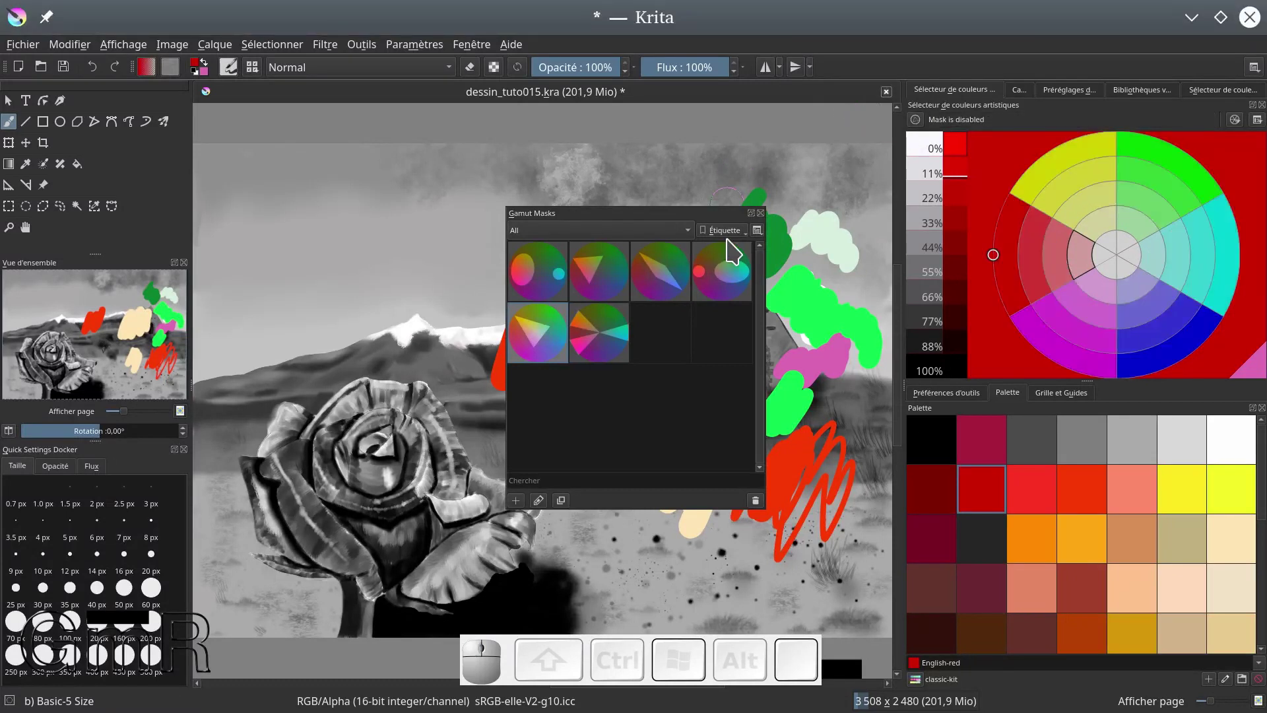
Close the Gamut Masks, artistic colour selector and vector libraries dockers
click(761, 214)
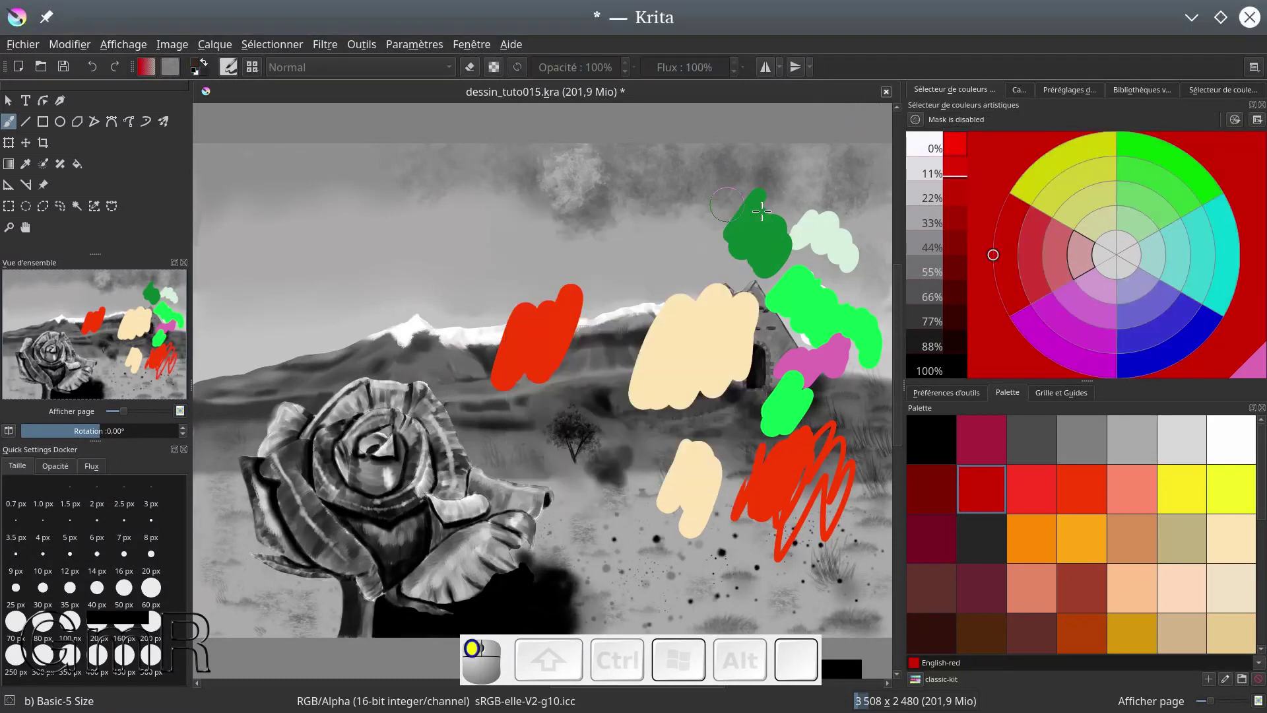
click(1263, 106)
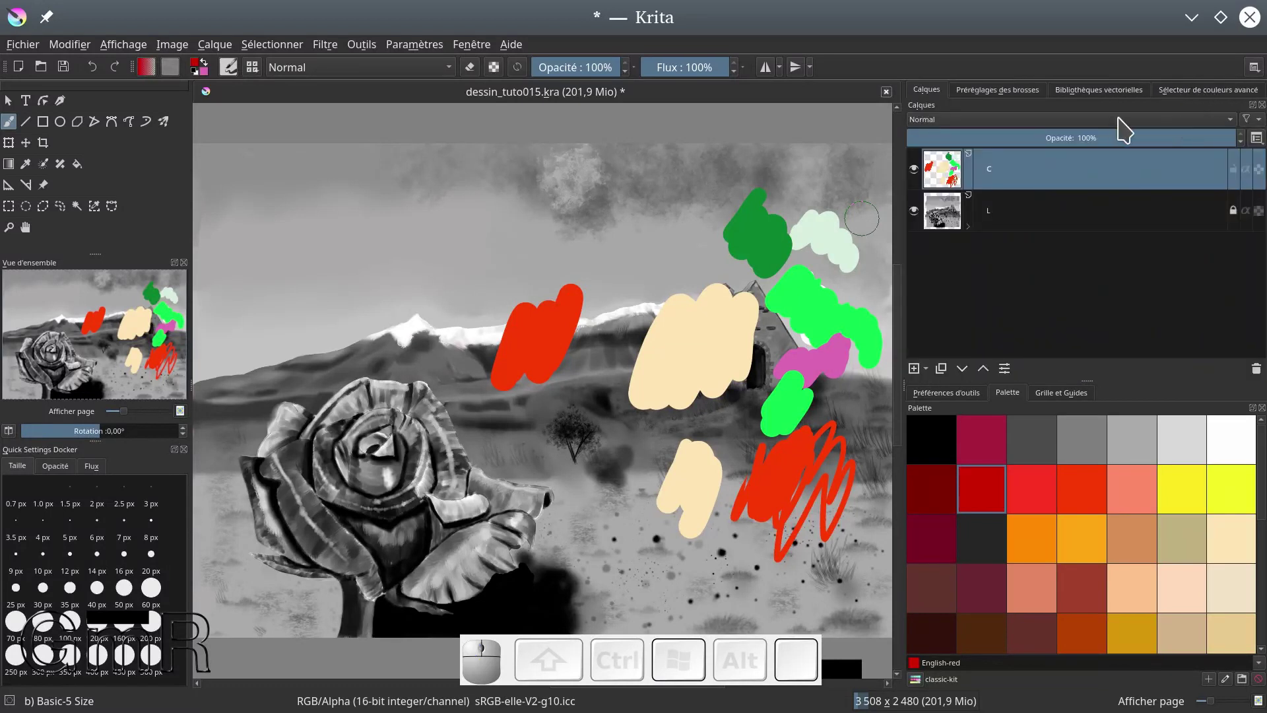
click(1124, 91)
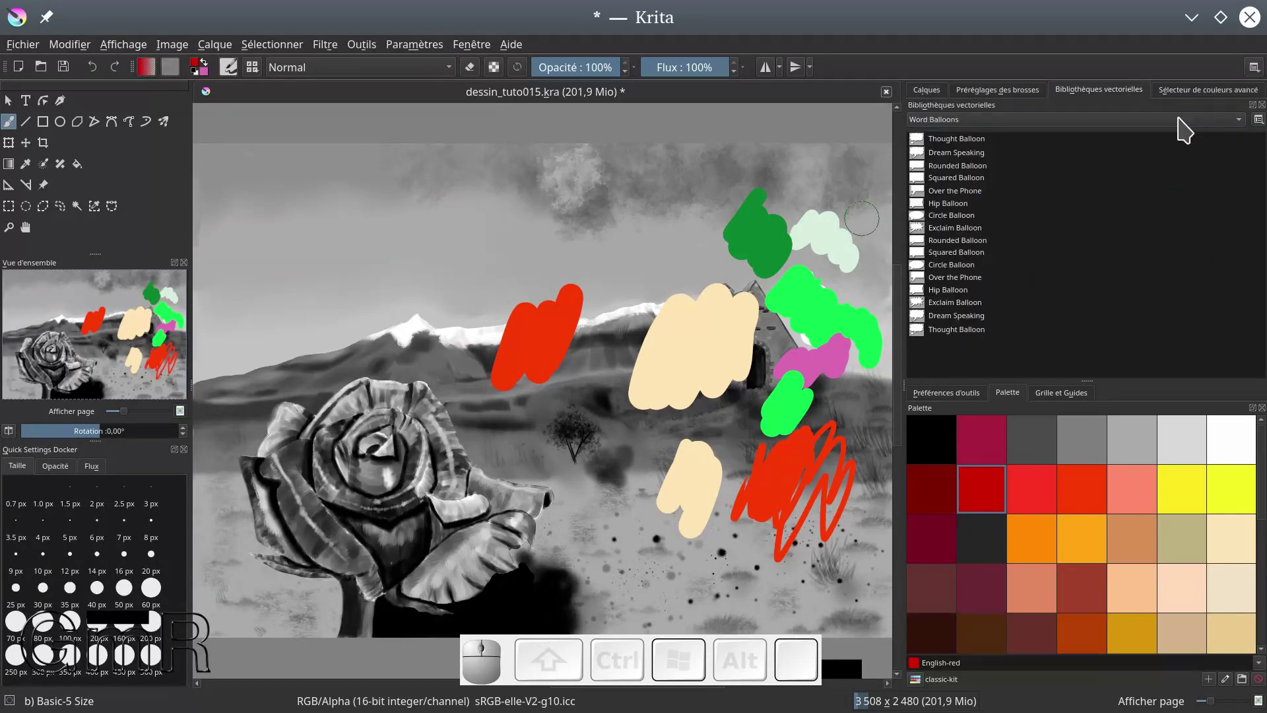
click(1262, 105)
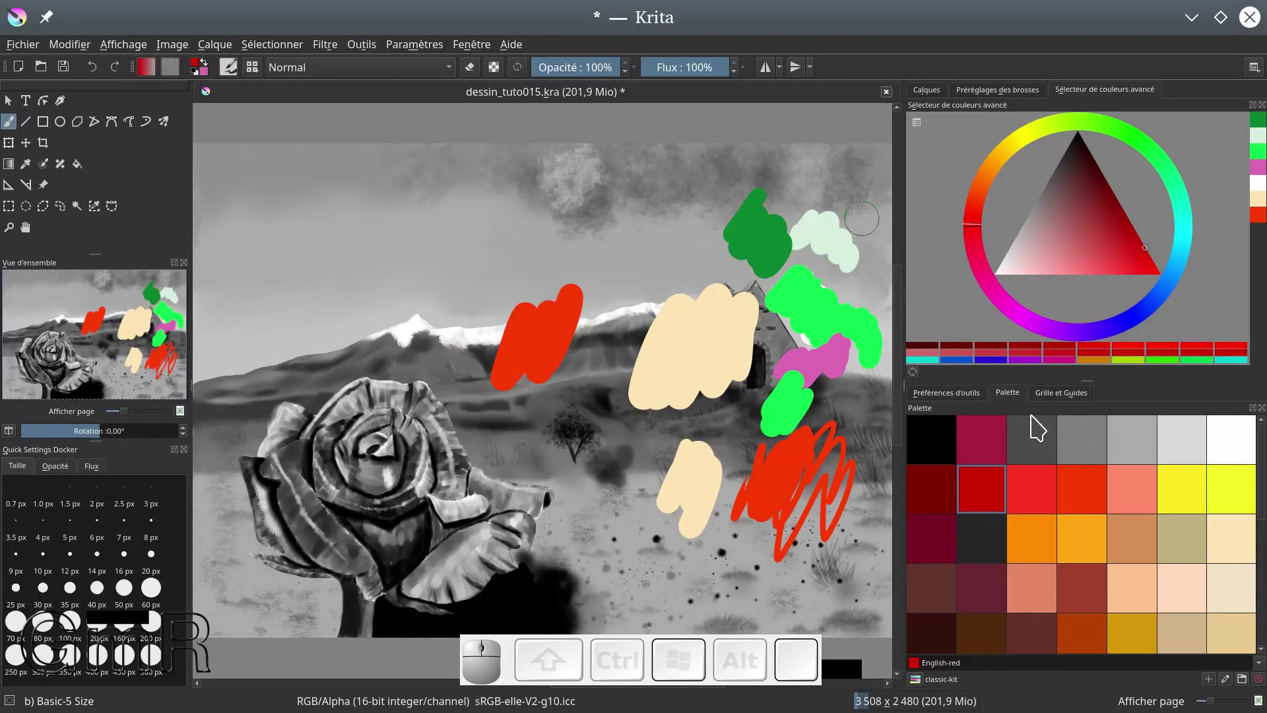
Choose a pinkish-magenta hue in the advanced colour selector and try several duller and darker shades of it
click(956, 393)
click(1006, 394)
drag(1001, 295, 1005, 290)
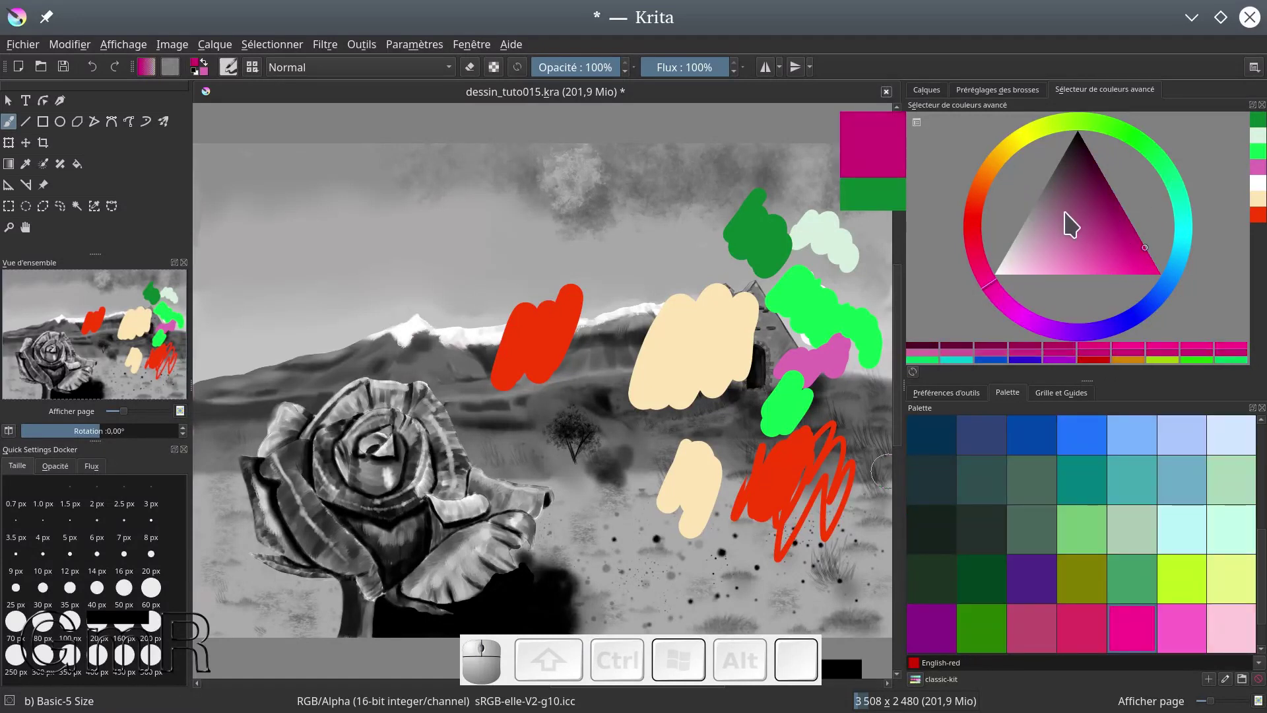
mouse_move(1145, 247)
mouse_down()
mouse_move(1029, 236)
mouse_move(1080, 215)
mouse_move(1099, 256)
mouse_move(1054, 244)
mouse_move(1077, 235)
mouse_move(1091, 248)
mouse_up()
click(1084, 236)
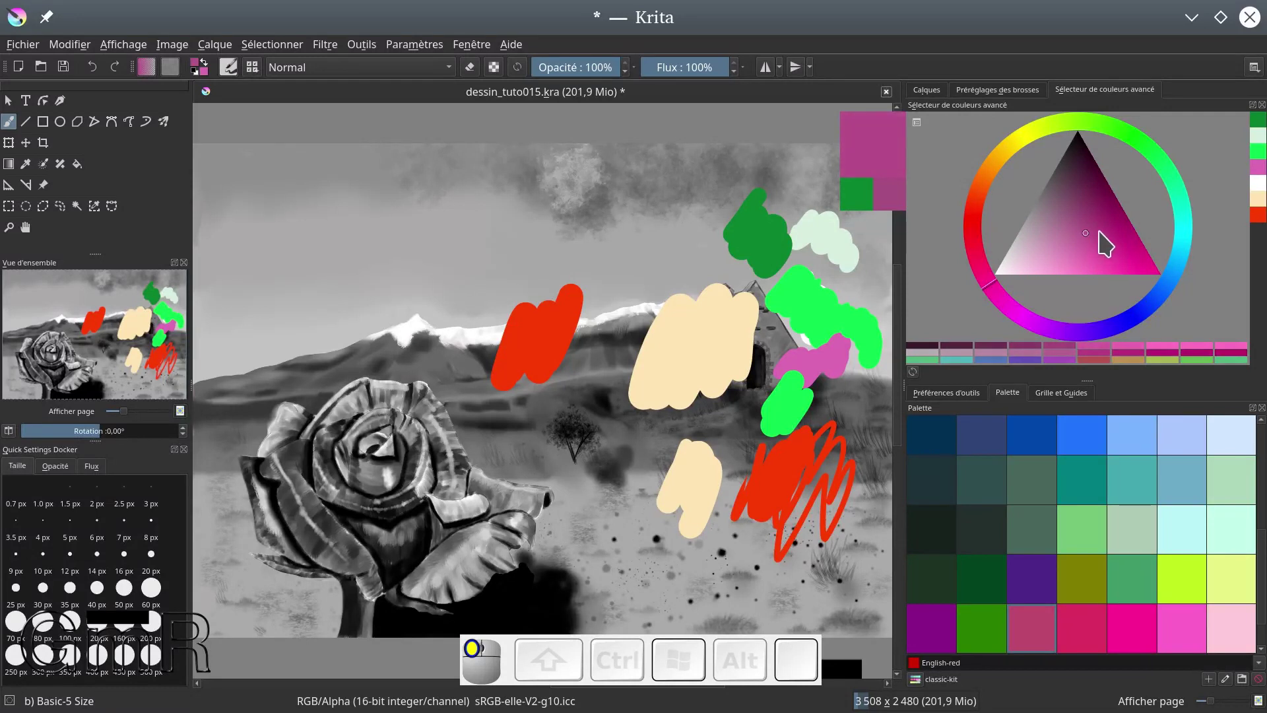
click(1099, 231)
click(1101, 222)
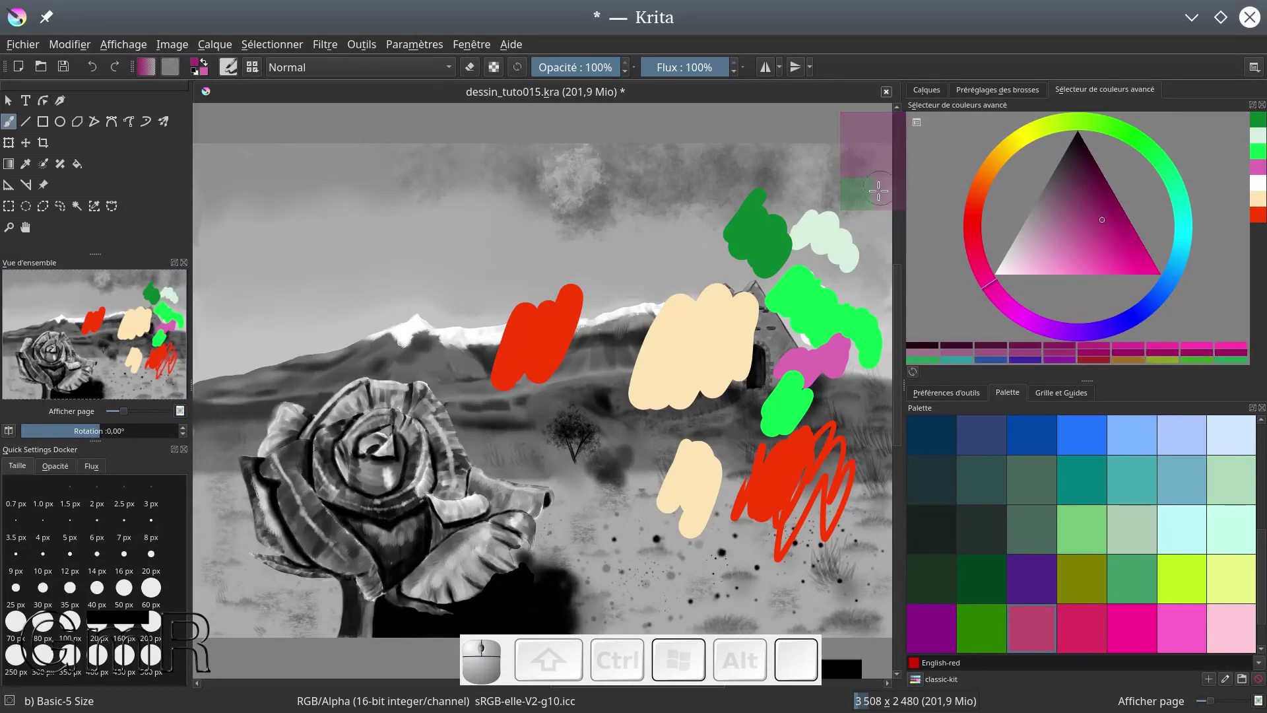
Choose a greyish blue, then pick orange-red from the colour history and paint a stroke across the sky beside the dark green scribble
click(1129, 323)
mouse_move(1130, 255)
mouse_down()
mouse_move(1077, 225)
mouse_move(1070, 190)
mouse_move(1086, 209)
mouse_move(1056, 233)
mouse_move(1065, 201)
mouse_move(1061, 225)
mouse_up()
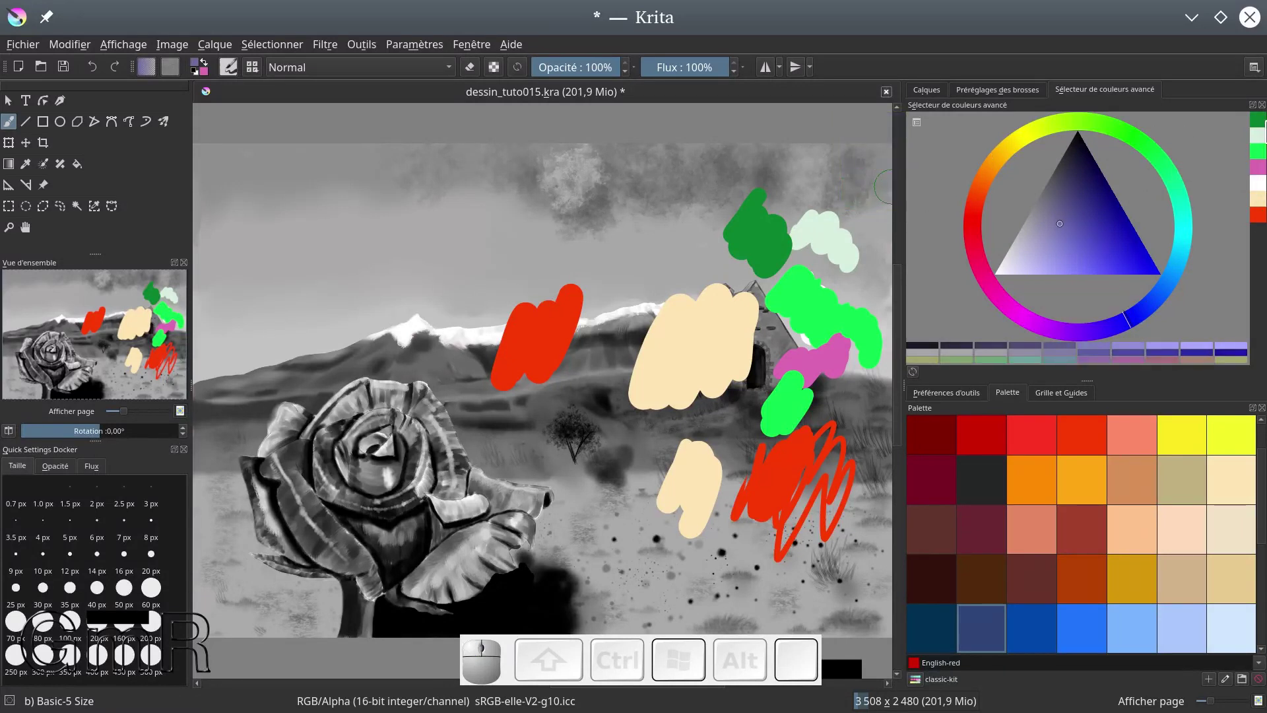
click(1259, 215)
drag(623, 193, 733, 224)
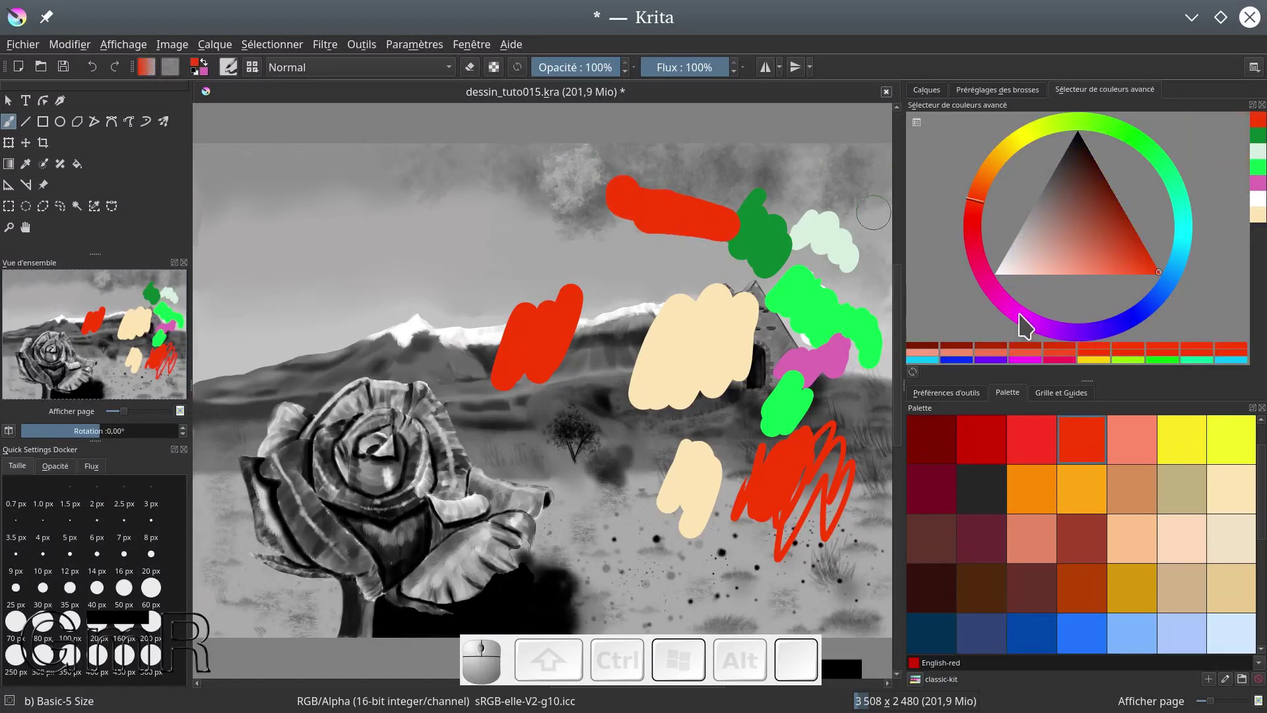
Try magenta hues on the advanced selector's ring and choose a muted purple shade from its triangle
click(1021, 317)
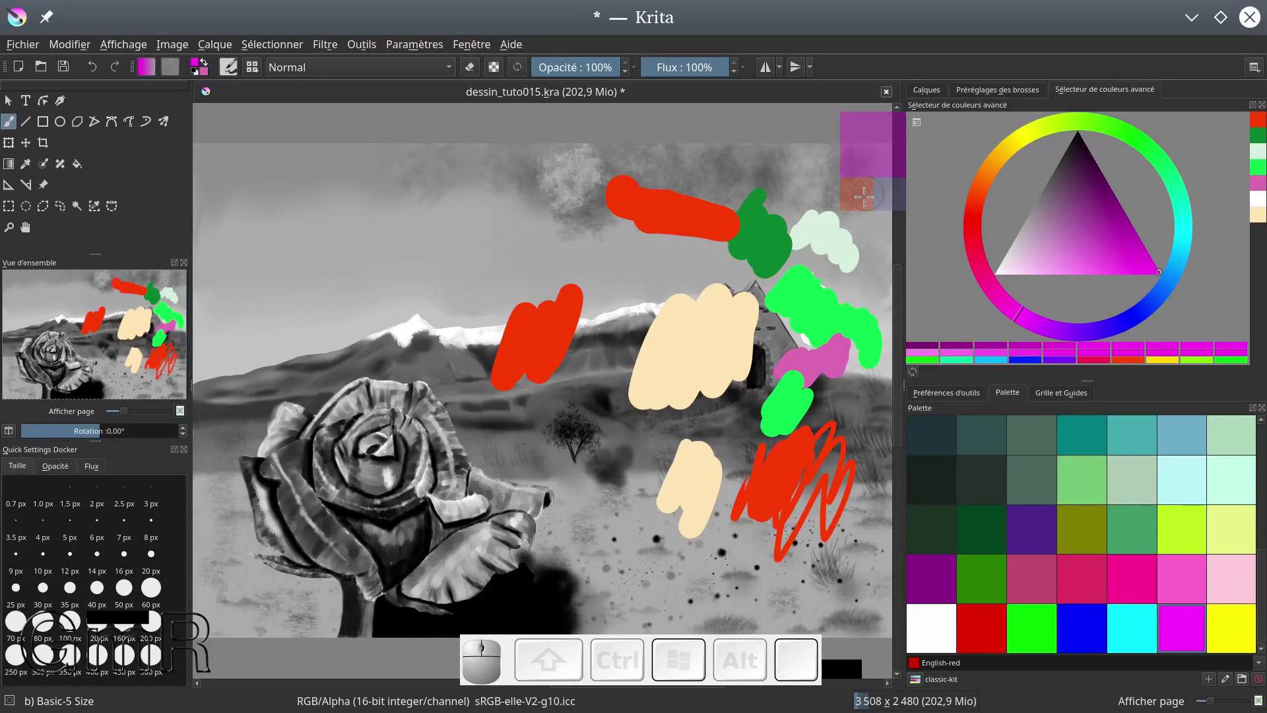
click(1000, 302)
drag(995, 292, 1159, 275)
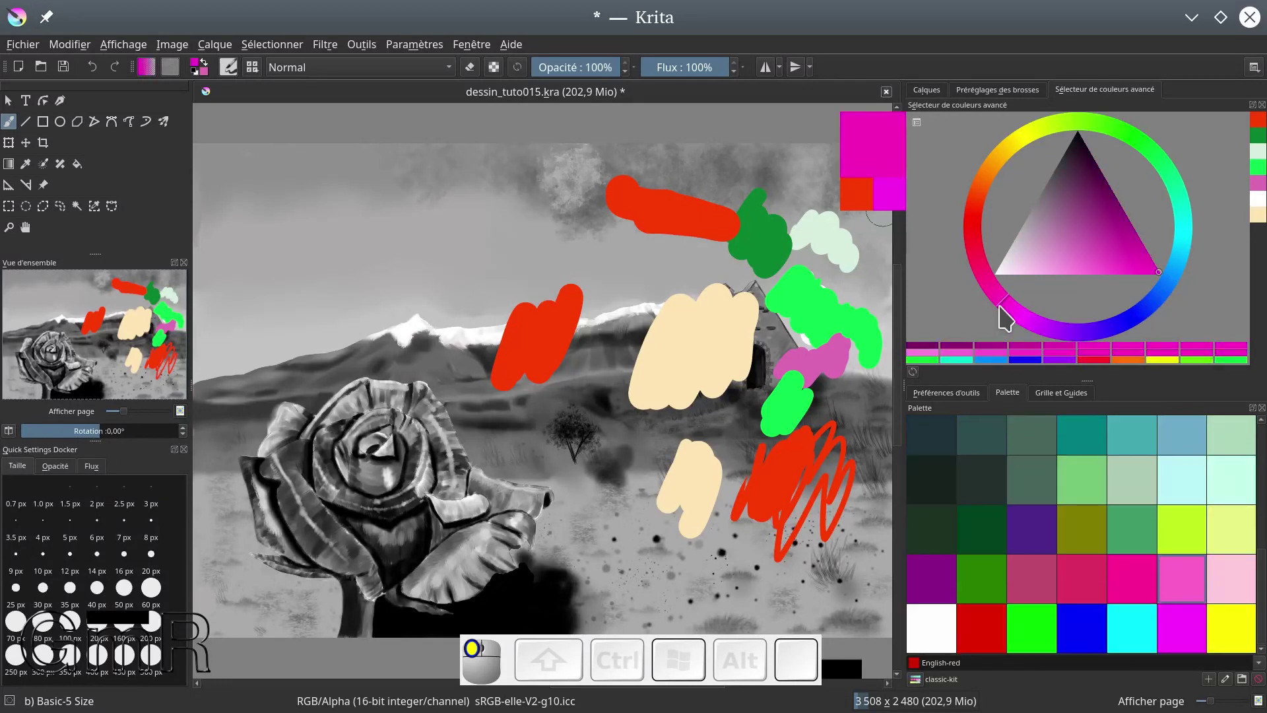
mouse_move(1024, 249)
mouse_down()
mouse_move(1092, 263)
mouse_move(1100, 229)
mouse_move(1076, 221)
mouse_up()
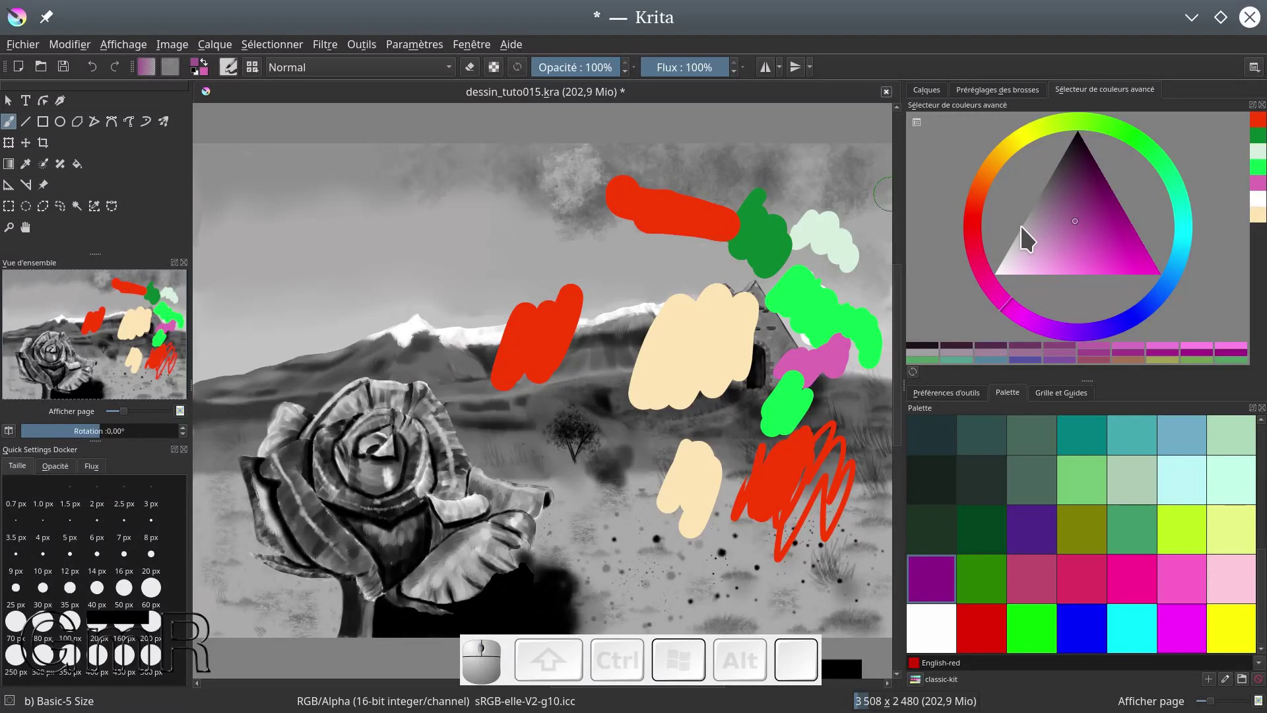
Delete the scribbled colour layer C
click(927, 90)
click(946, 172)
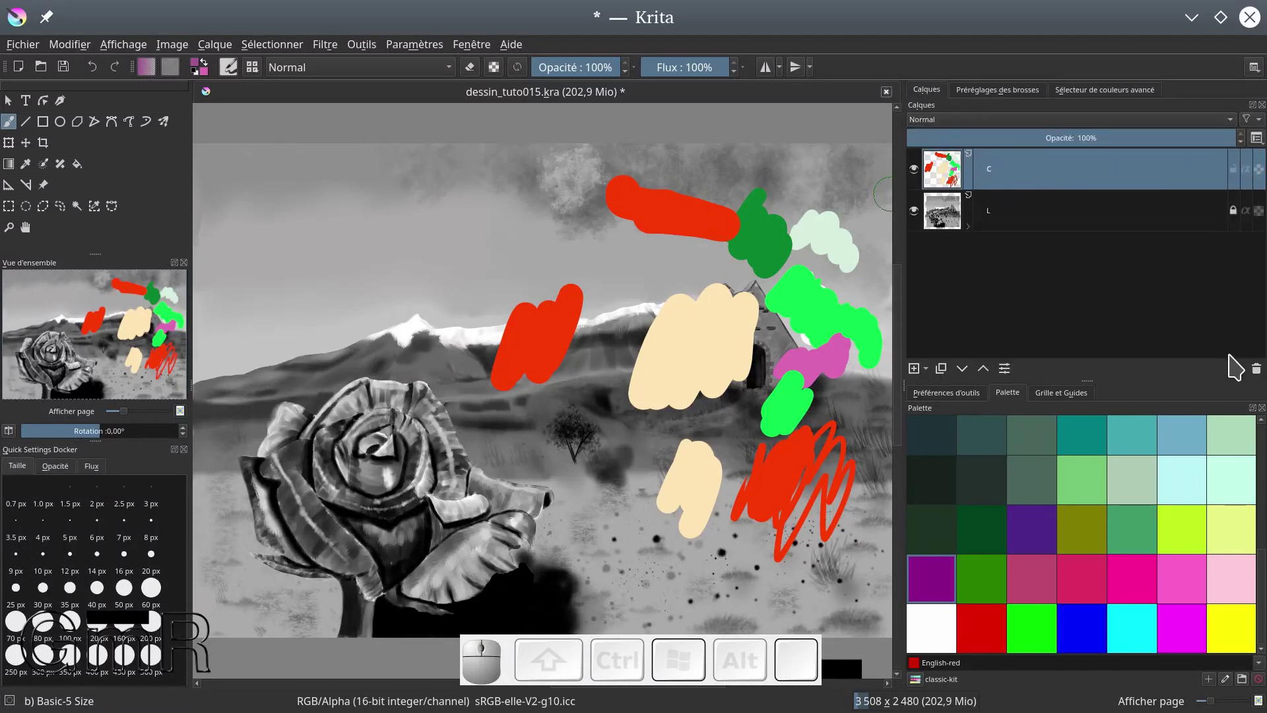
click(1256, 368)
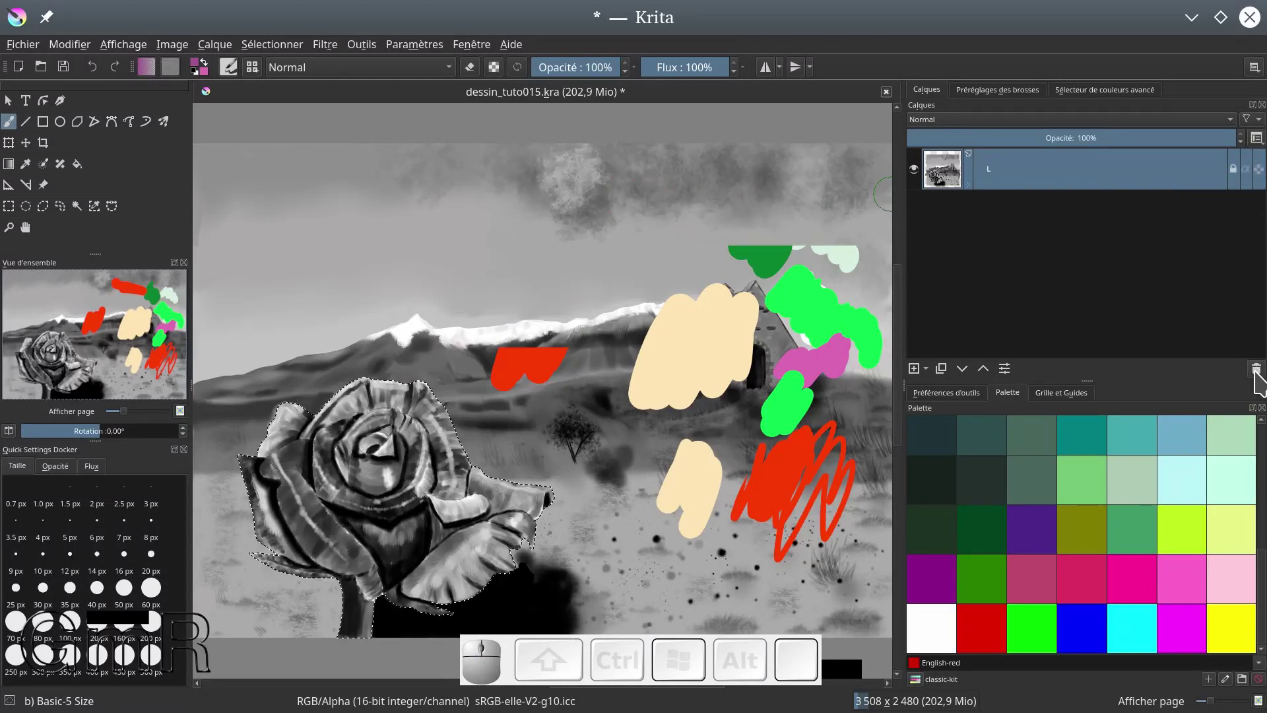
Add a new paint layer above L and name it C
click(915, 369)
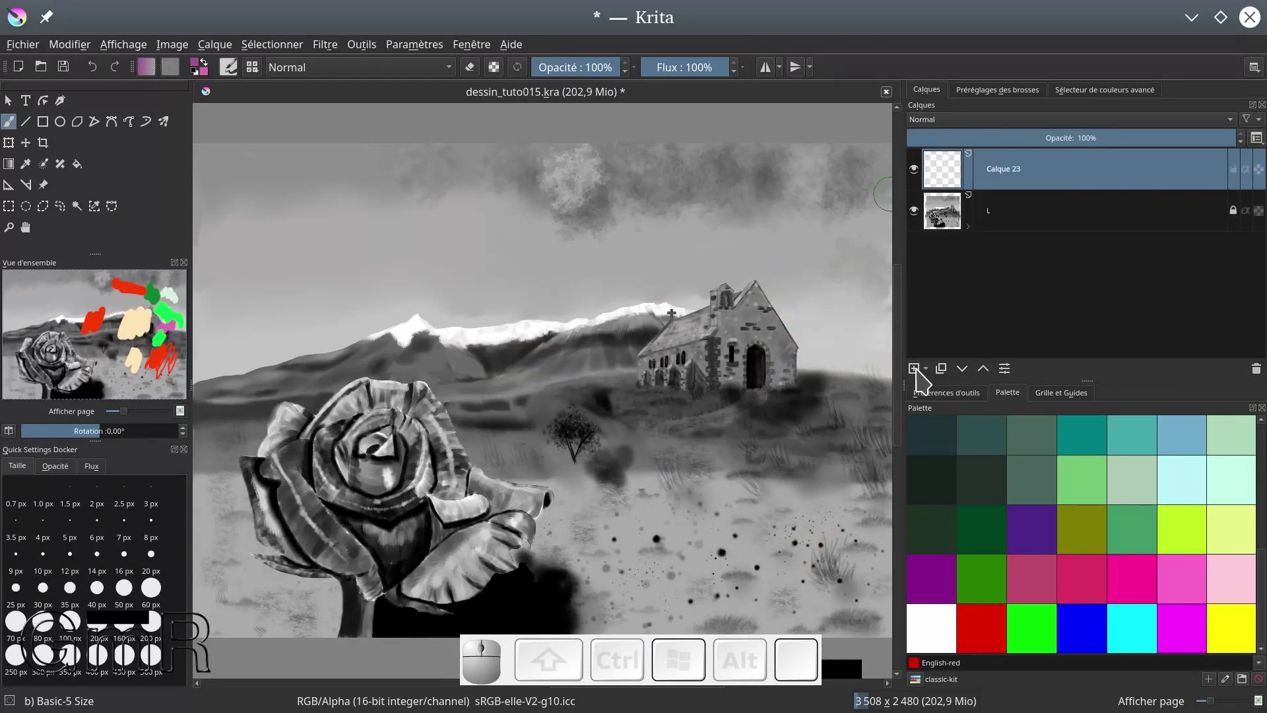
double_click(1000, 170)
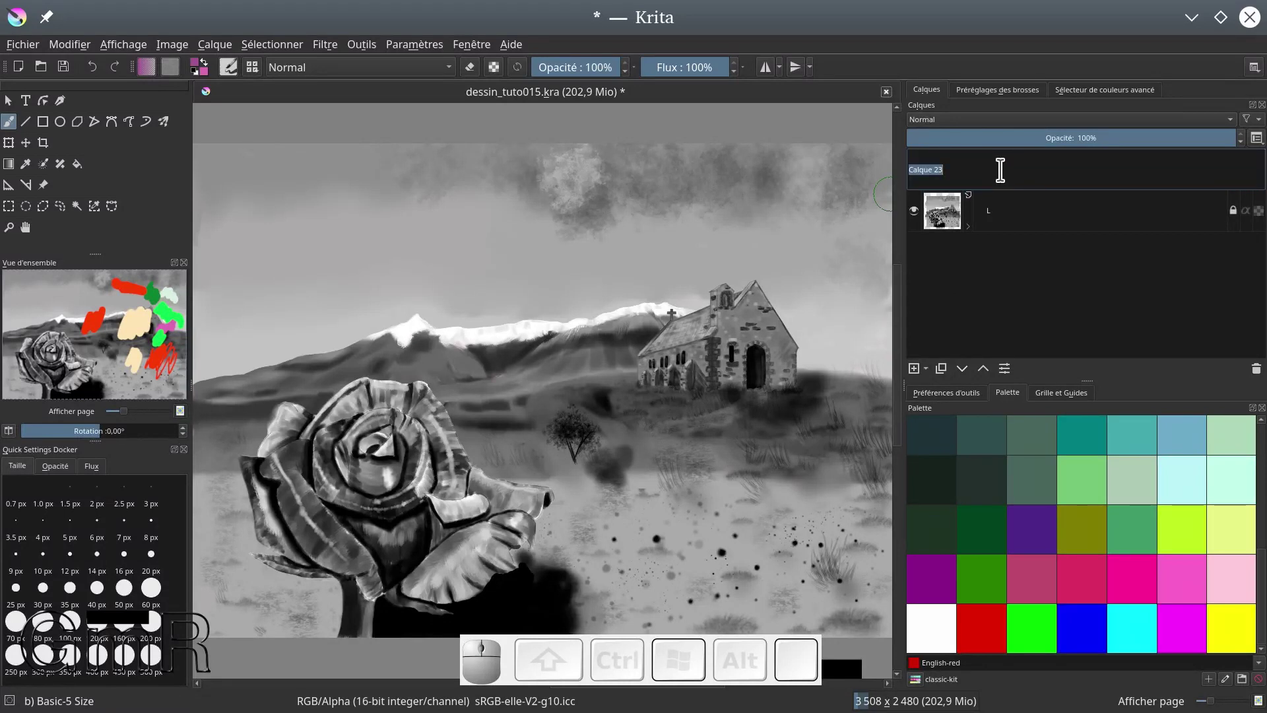
text(c)
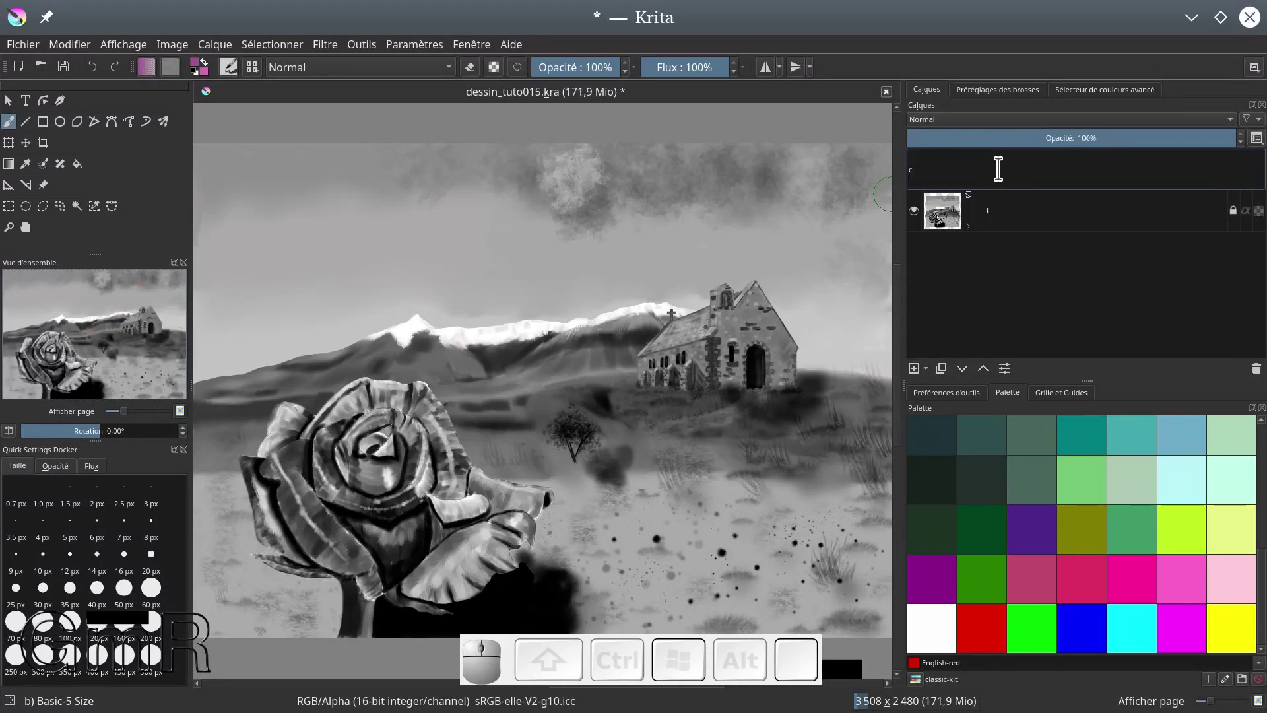
key(BackSpace)
text(C +)
key(BackSpace)
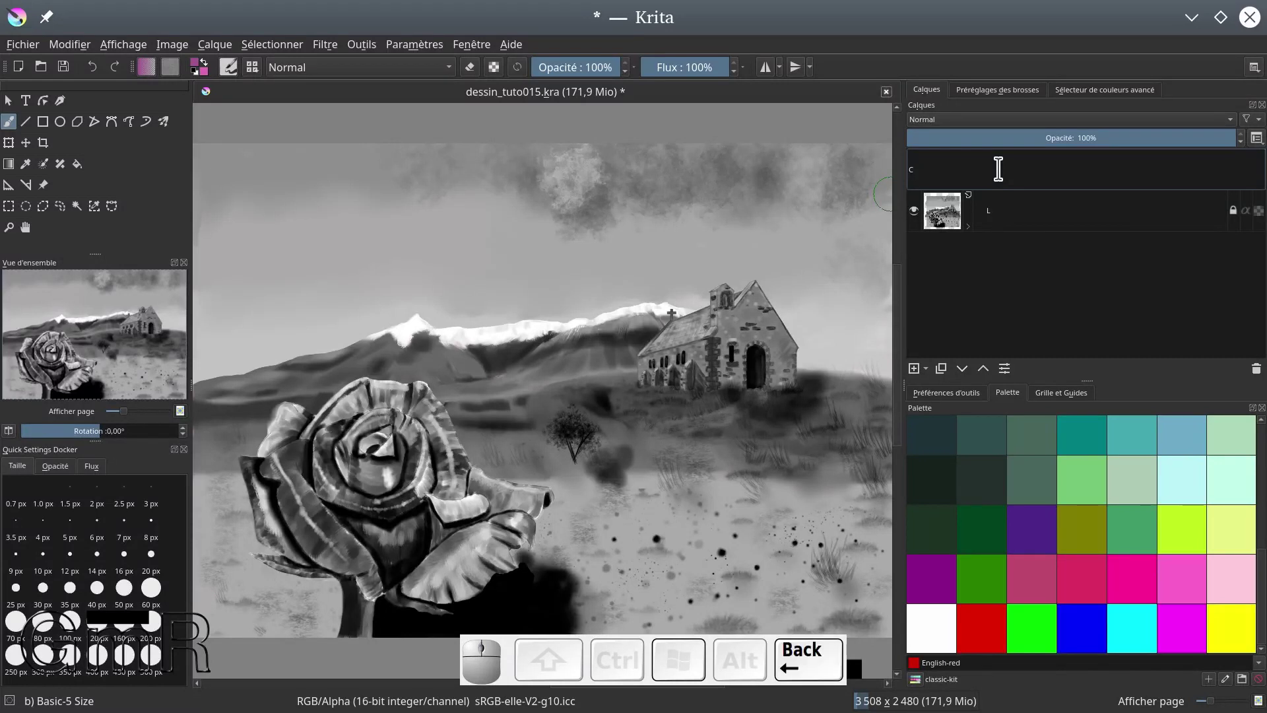
key(Return)
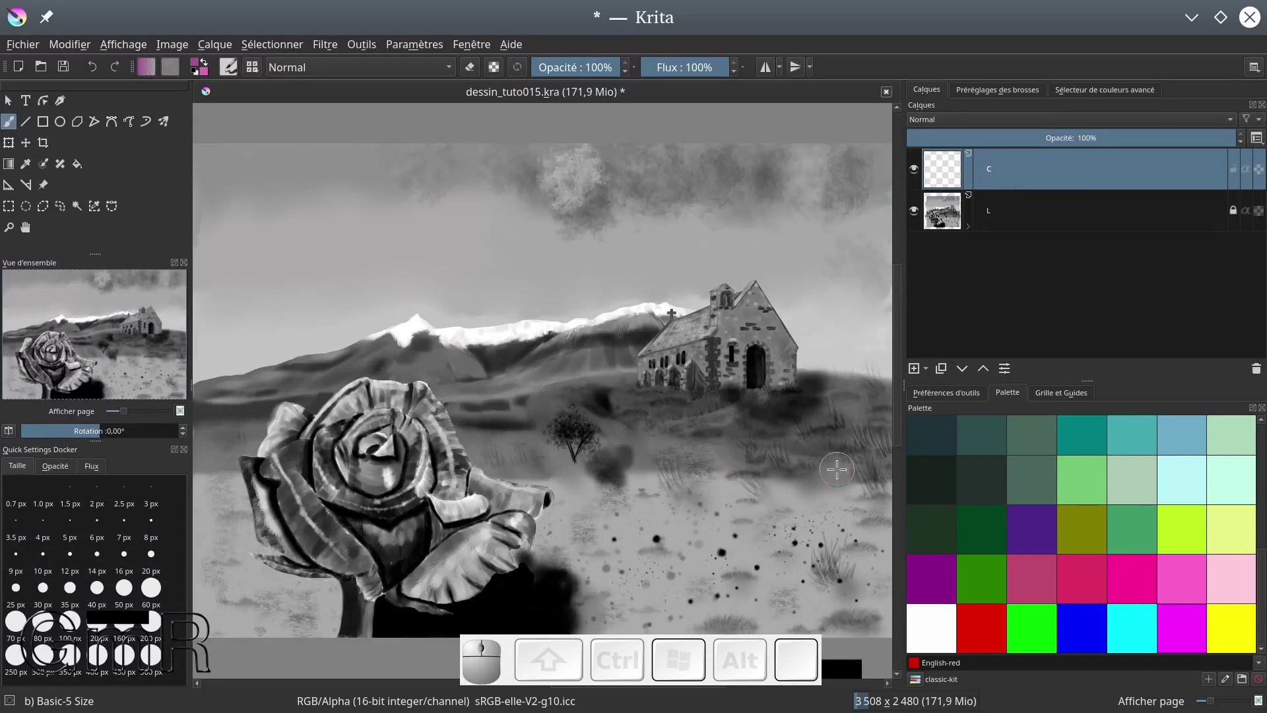
Paint a short purple test stroke by the church and move the rose's selection mask from layer L to layer C
drag(628, 398, 687, 363)
click(969, 225)
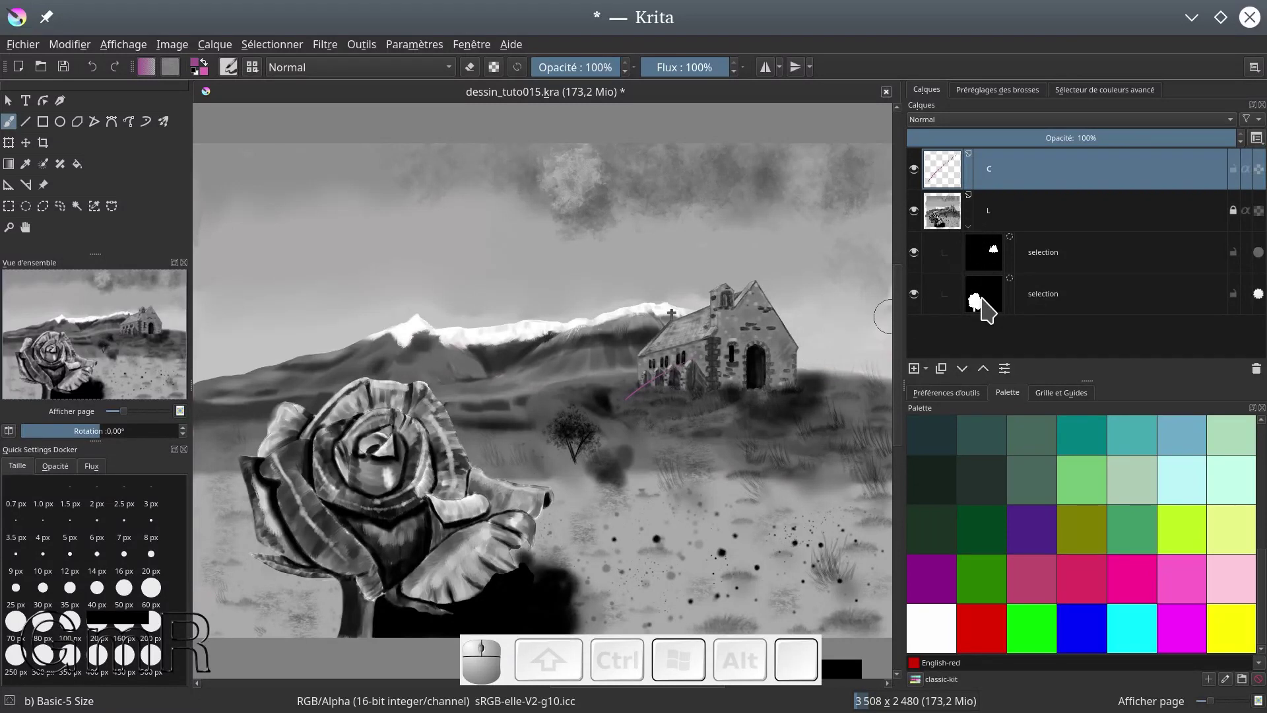
drag(984, 305, 962, 218)
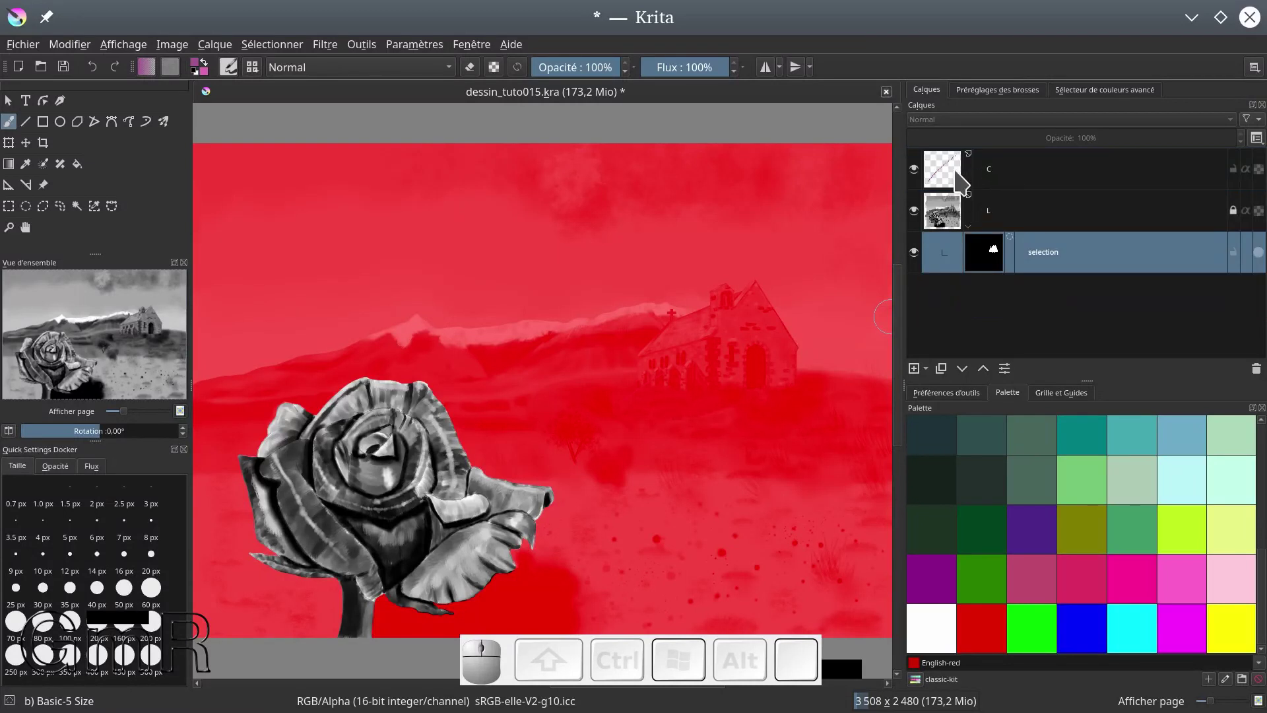
click(967, 184)
drag(975, 210, 961, 182)
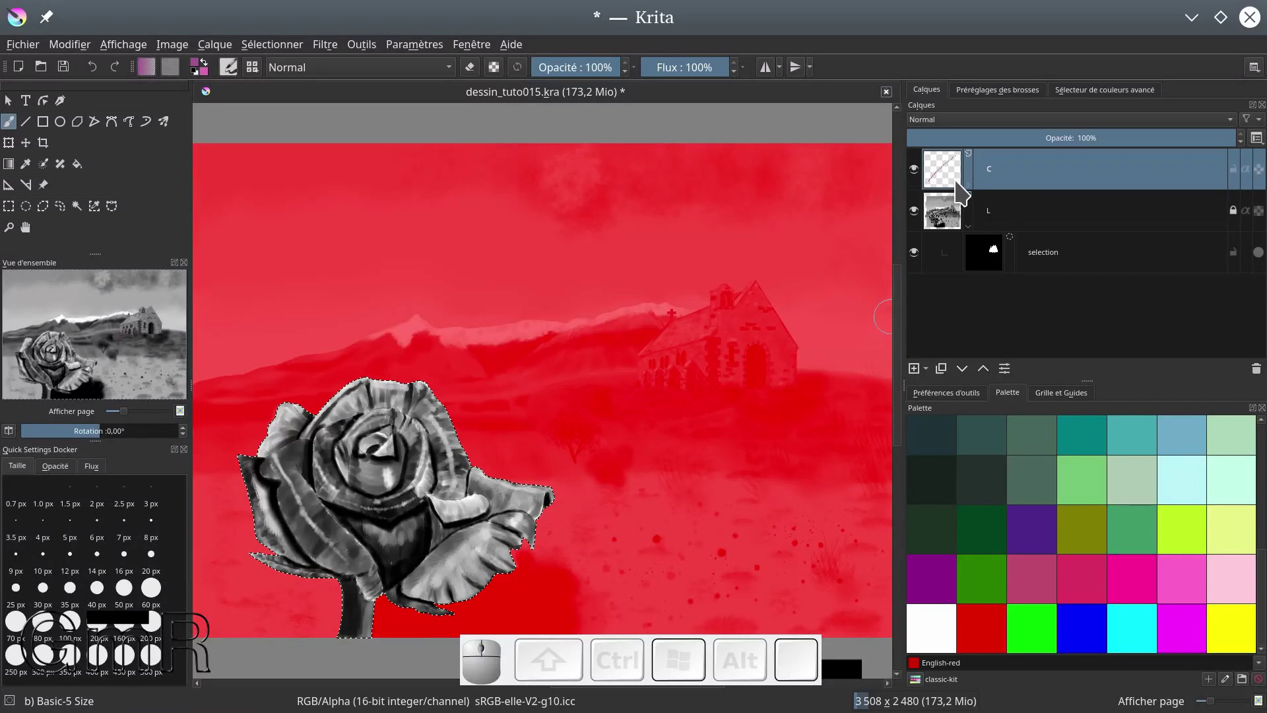
click(967, 185)
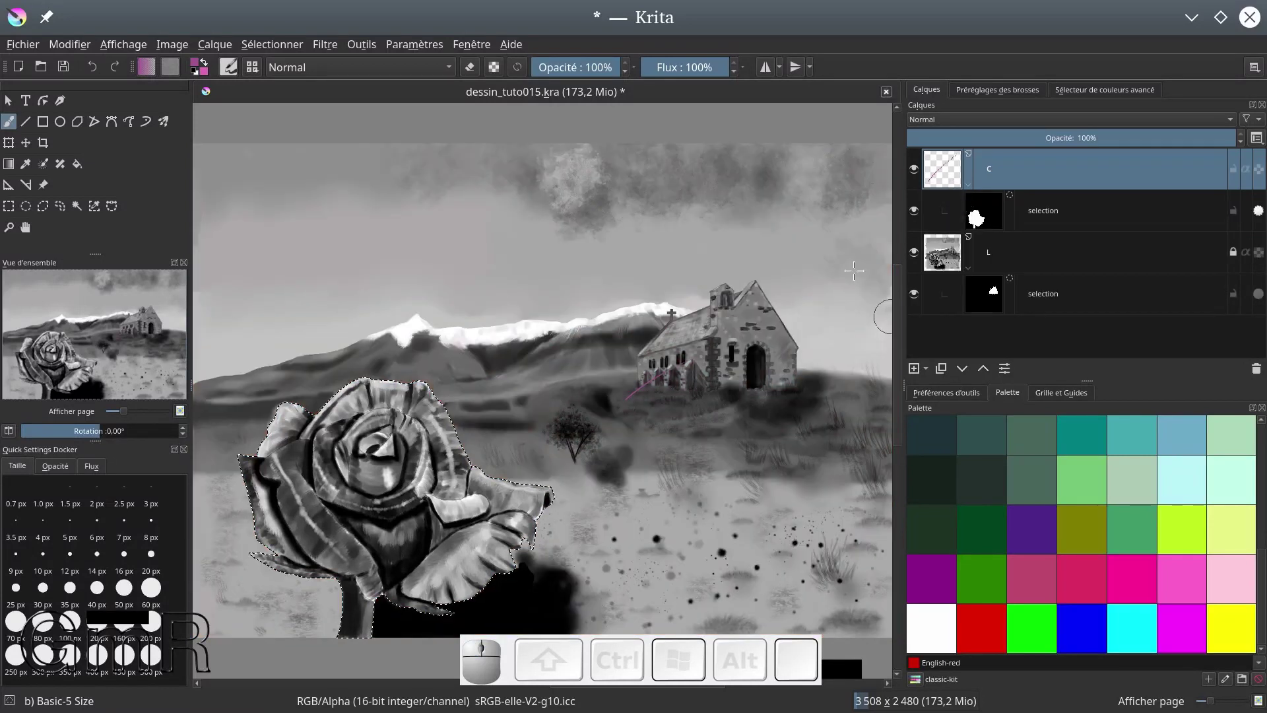
Test a stroke outside the rose selection, deactivate its mask and erase the purple stroke at the church
drag(646, 407, 653, 389)
click(1259, 211)
key(e)
mouse_move(694, 355)
mouse_down()
mouse_move(617, 426)
mouse_move(637, 395)
mouse_move(617, 423)
mouse_move(738, 356)
mouse_up()
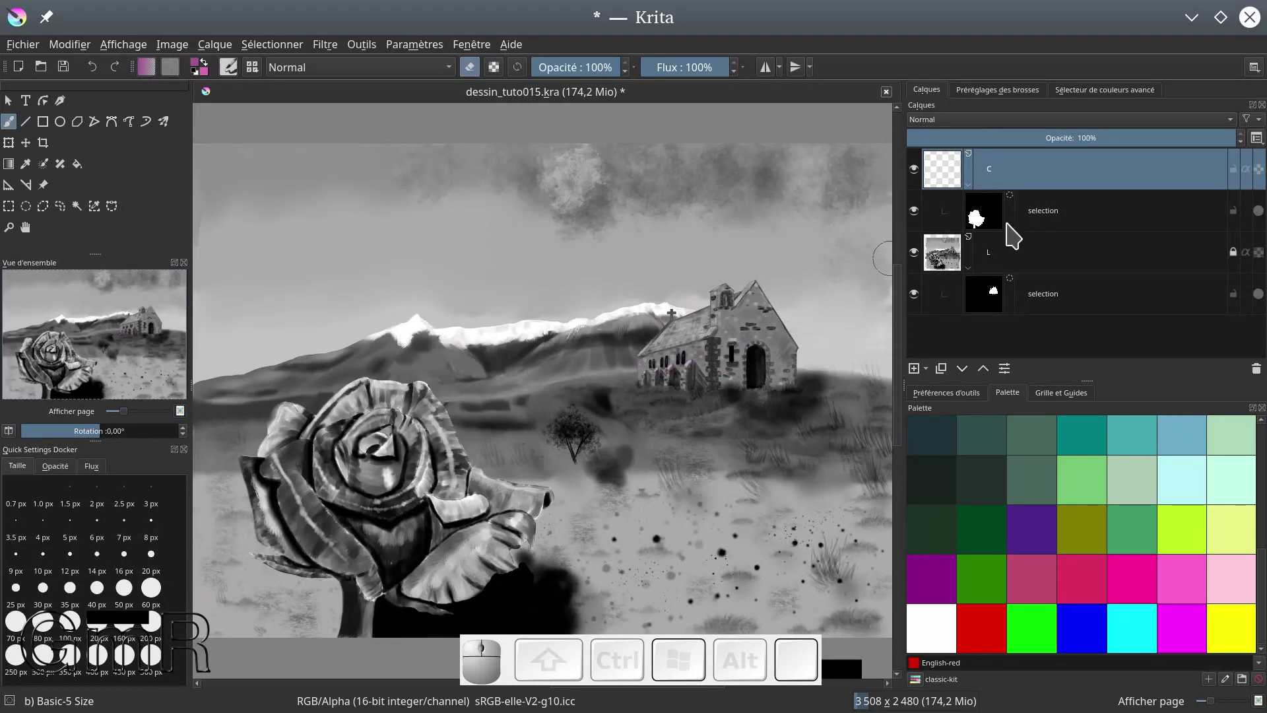
Reactivate the rose selection mask, collapse layer C's masks, erase inside the rose and switch back from eraser to painting
click(1258, 211)
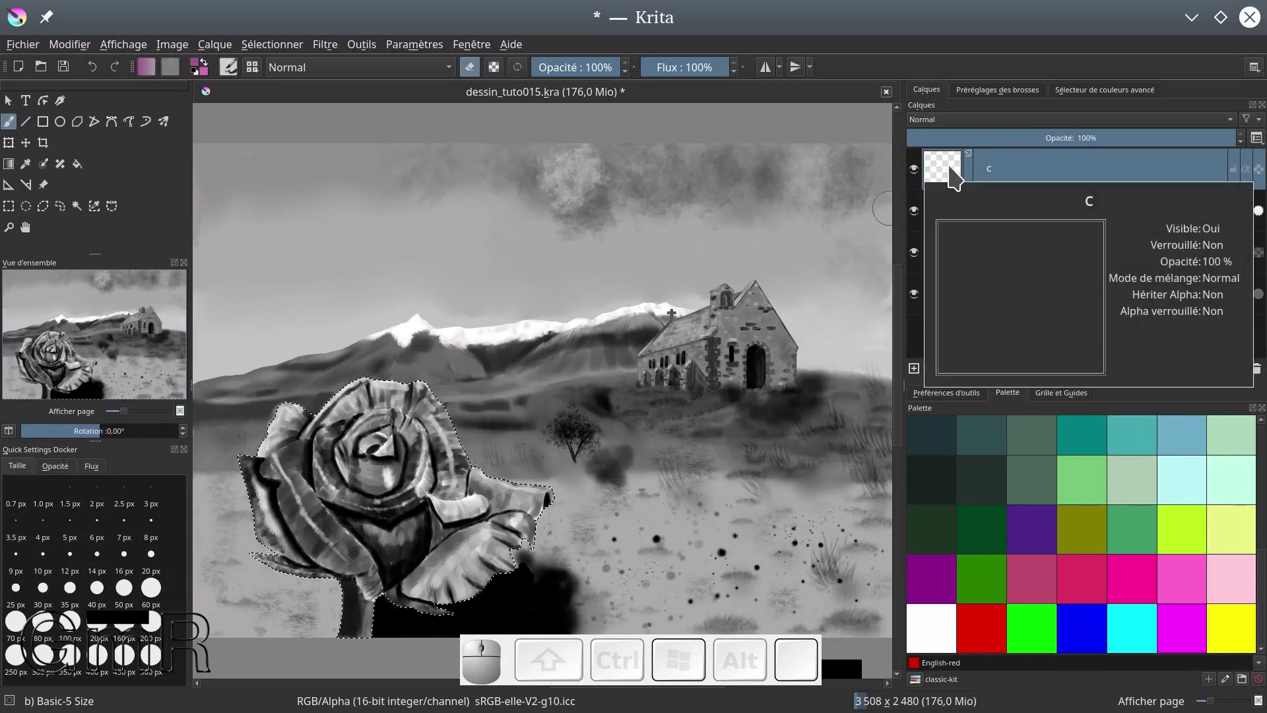
click(969, 184)
mouse_move(444, 372)
mouse_down()
mouse_move(412, 352)
mouse_move(389, 416)
mouse_up()
key(e)
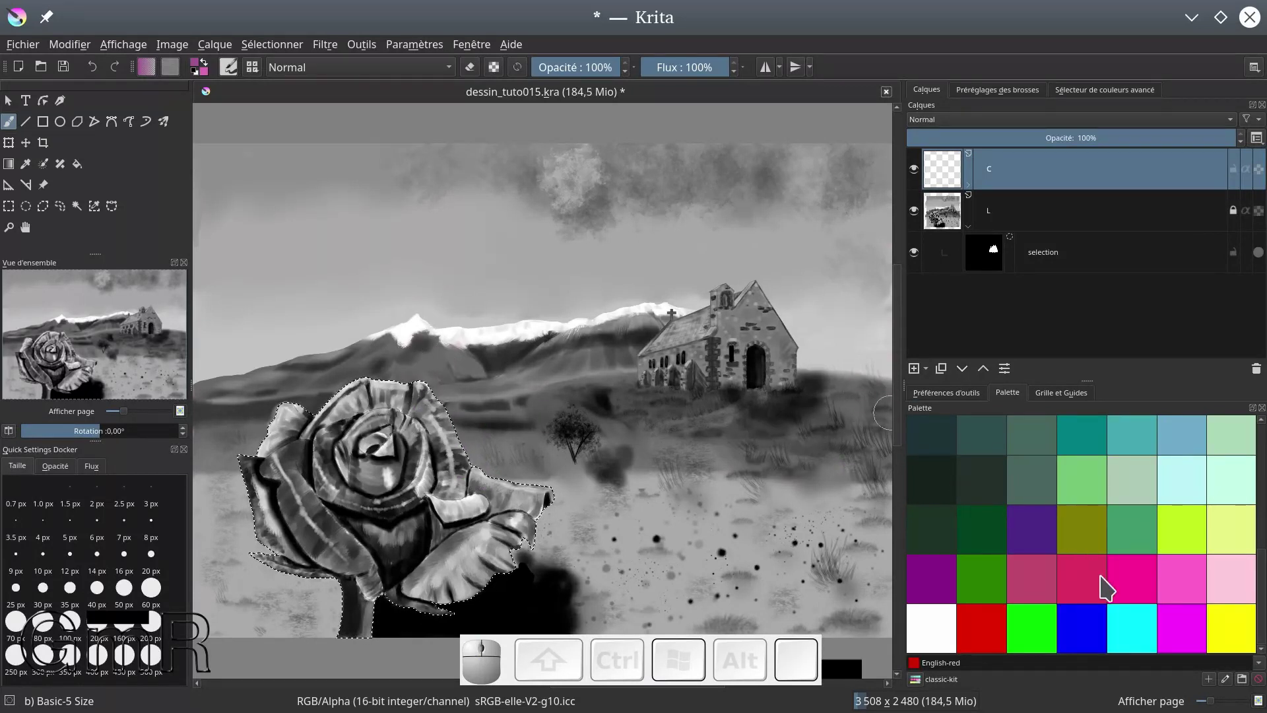
Paint over most of the rose on layer C with the palette's Deep pink
click(1130, 583)
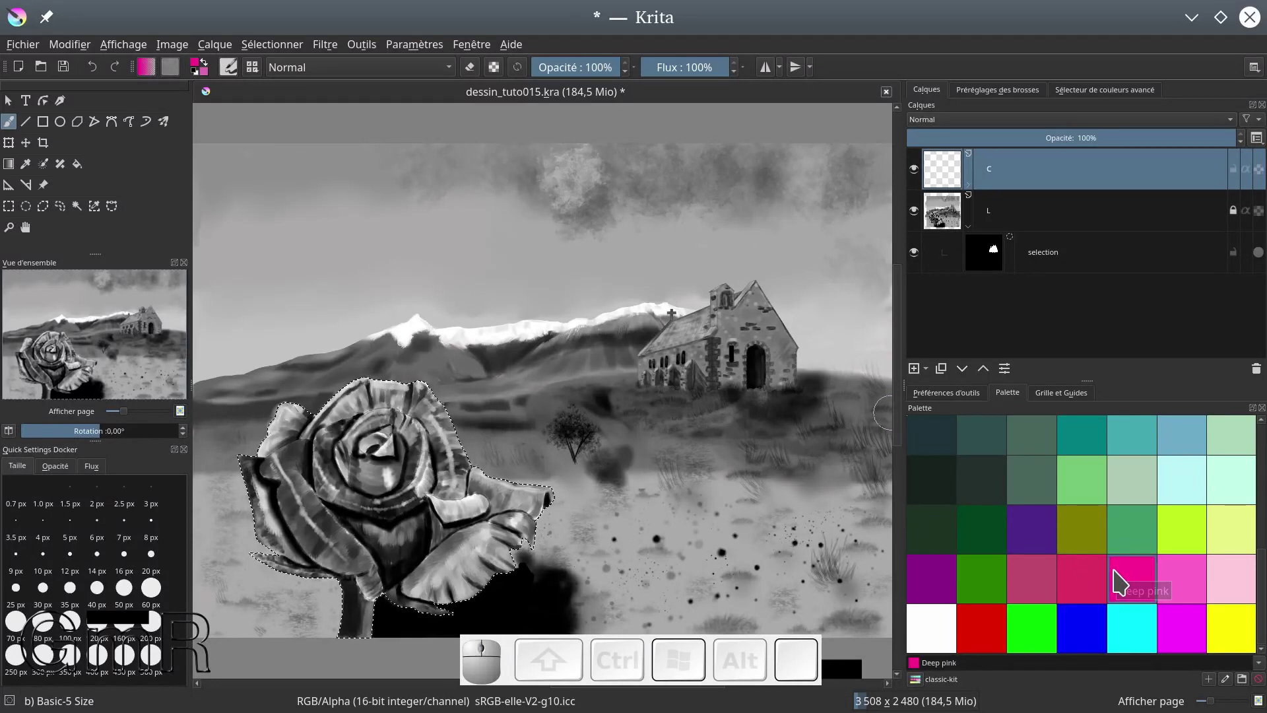
drag(589, 334, 607, 322)
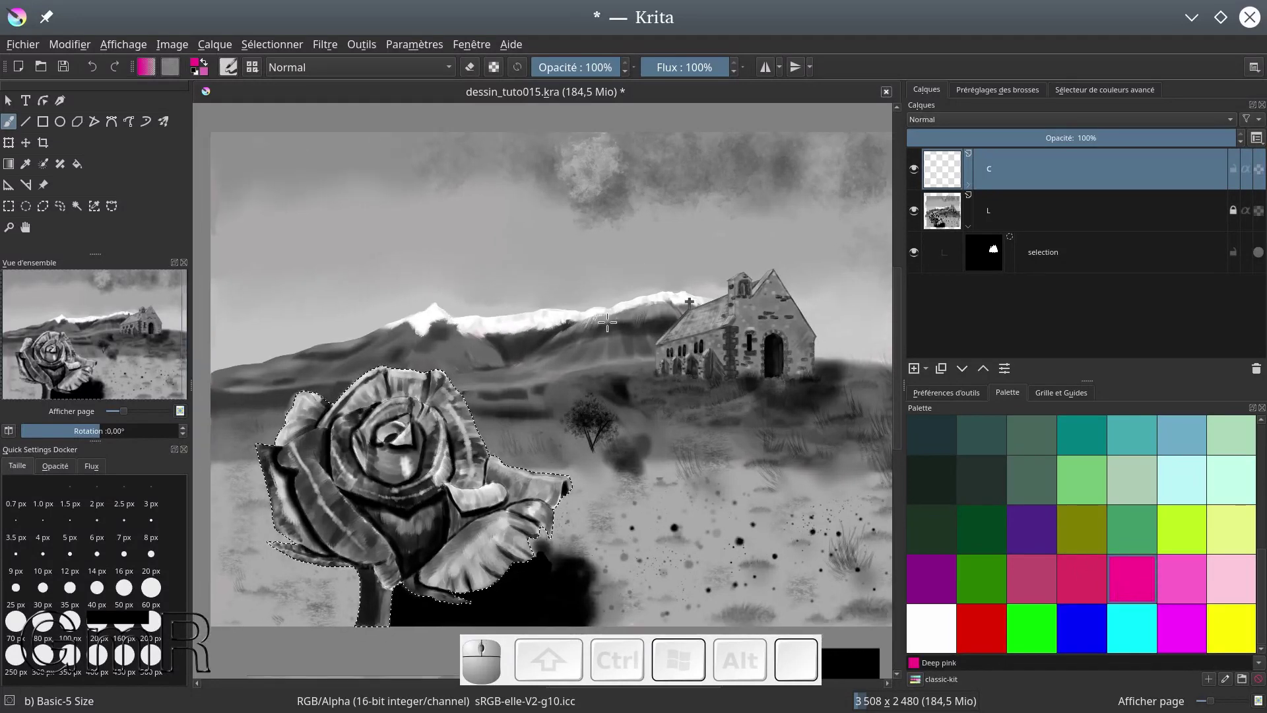
drag(445, 400, 492, 388)
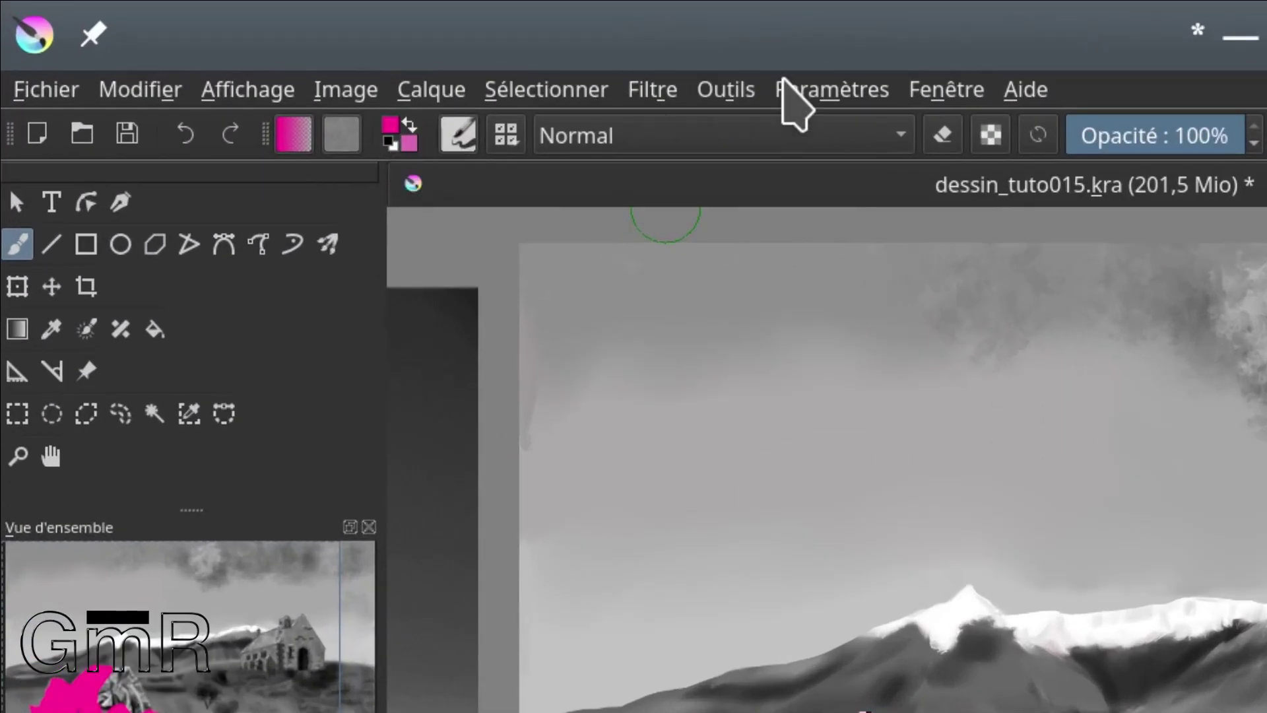
Set the brush's blending mode to Couleur
click(896, 134)
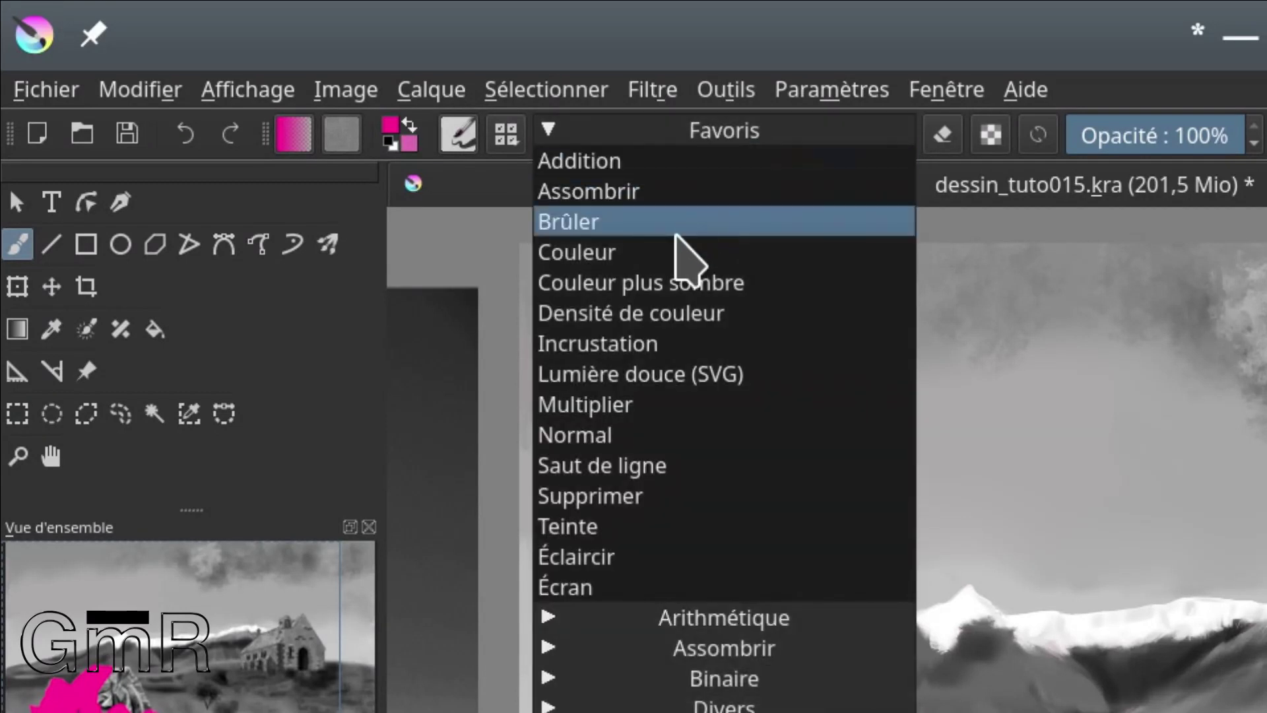
click(624, 257)
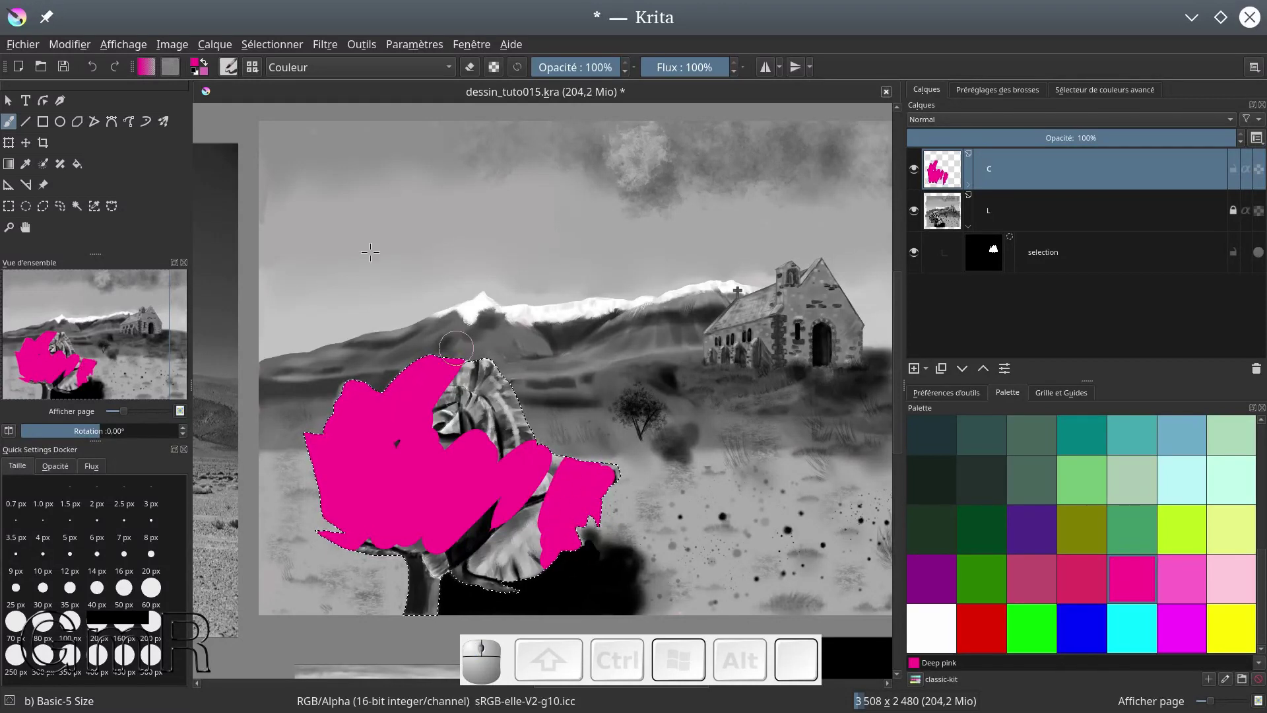
click(284, 69)
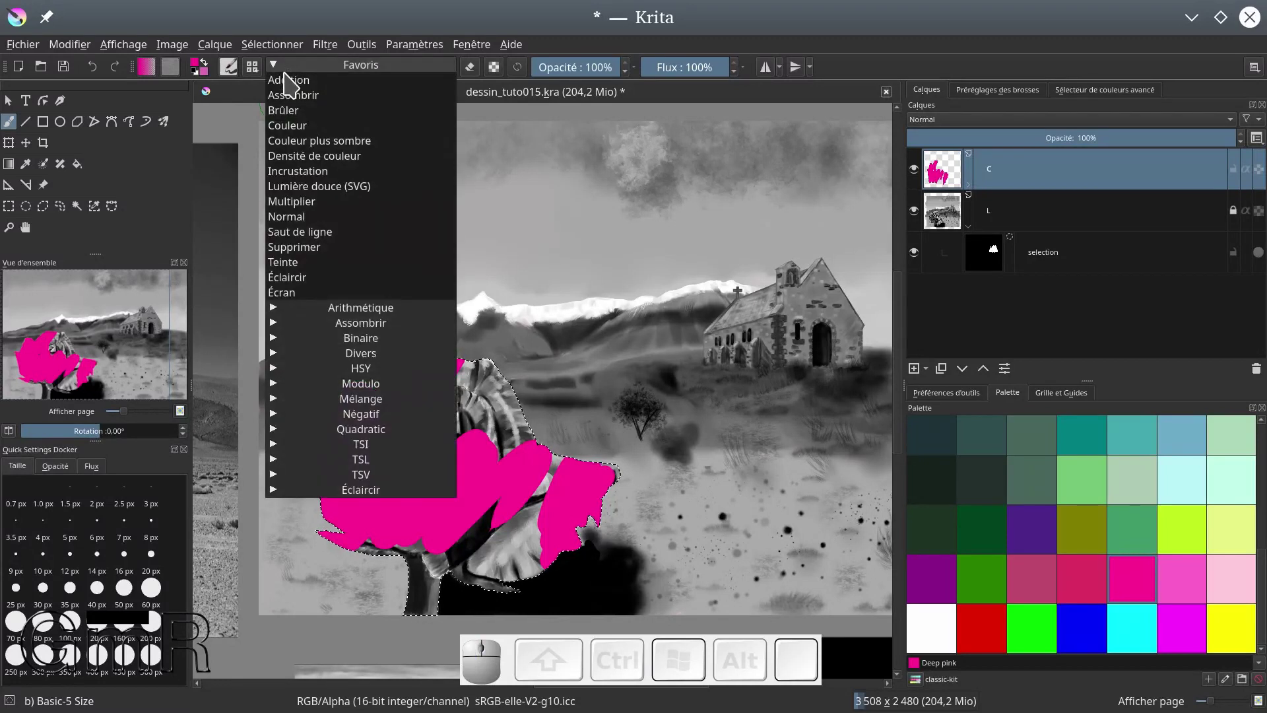
click(297, 125)
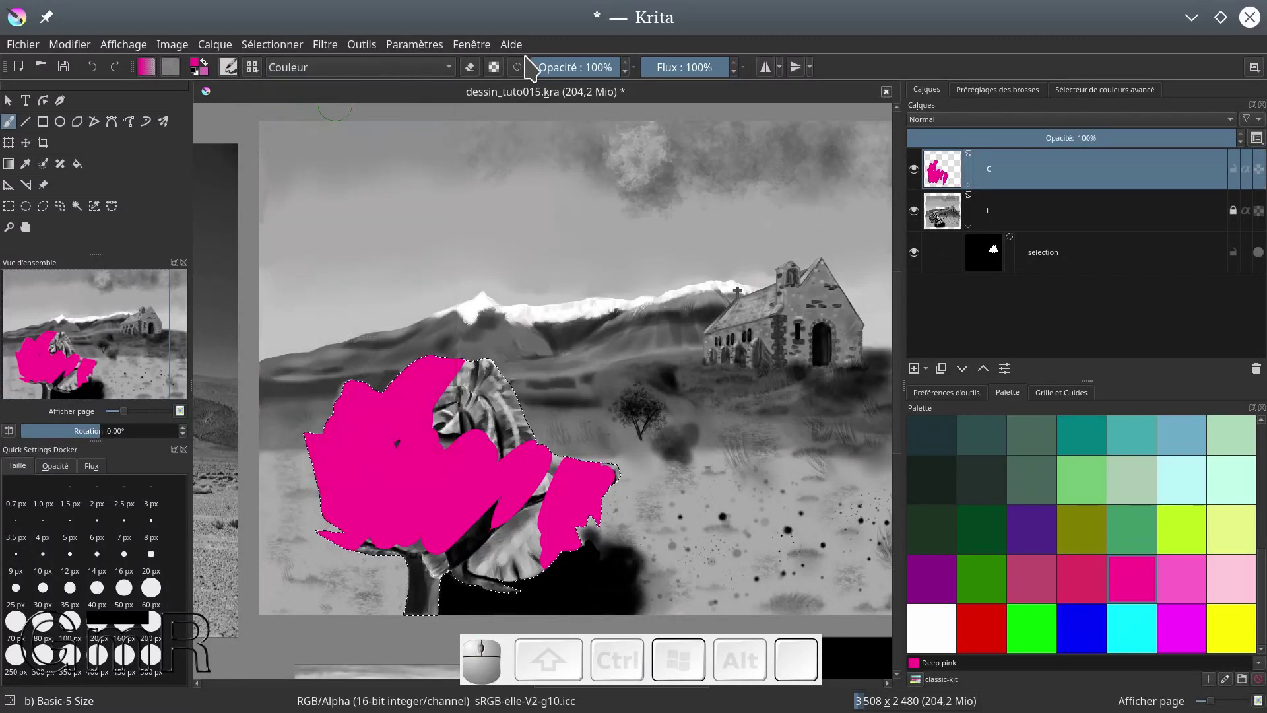
Set the brush opacity to 44%, test a pink stroke on the lower-right petal and erase the pink from the rose's right side
drag(580, 66, 571, 63)
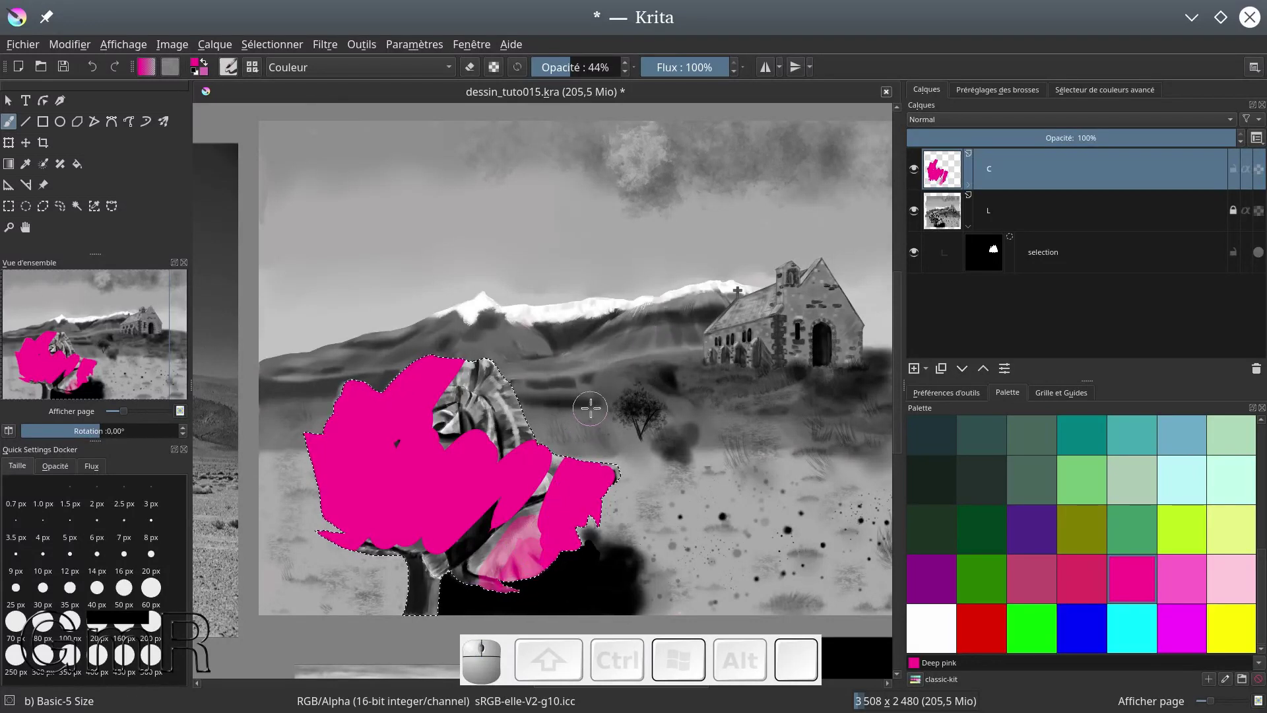
key(e)
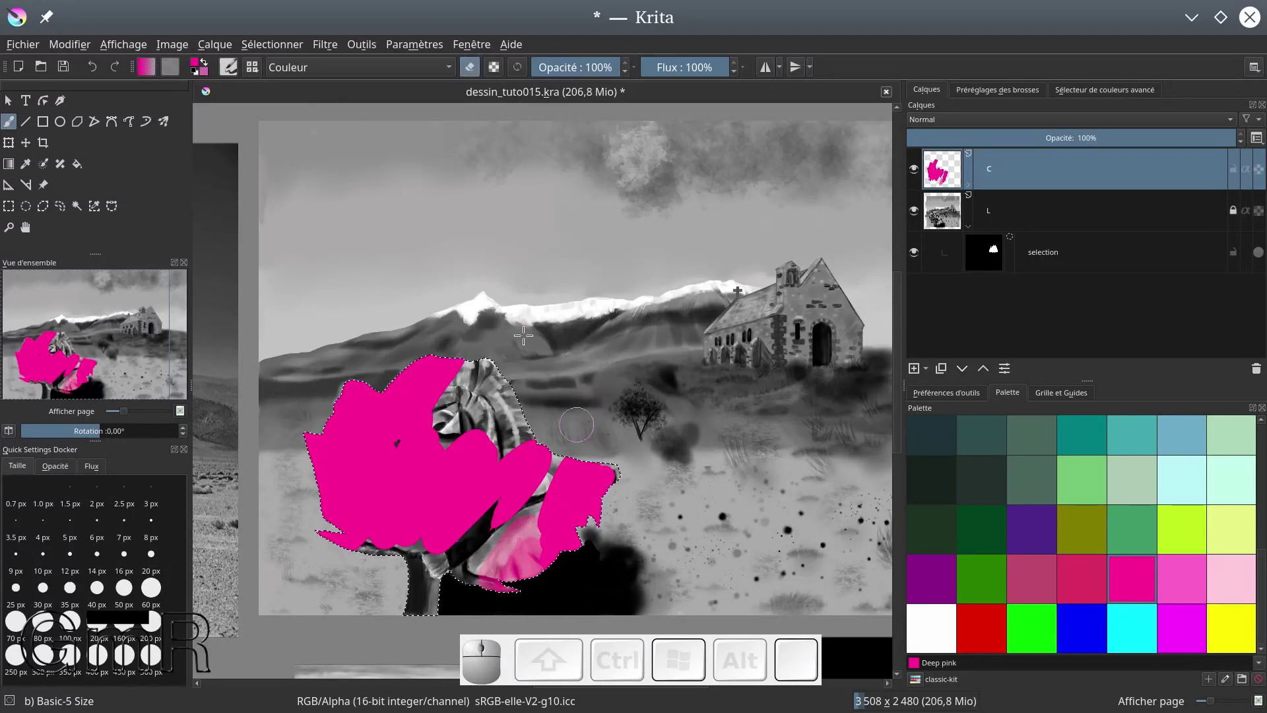
drag(509, 497, 507, 500)
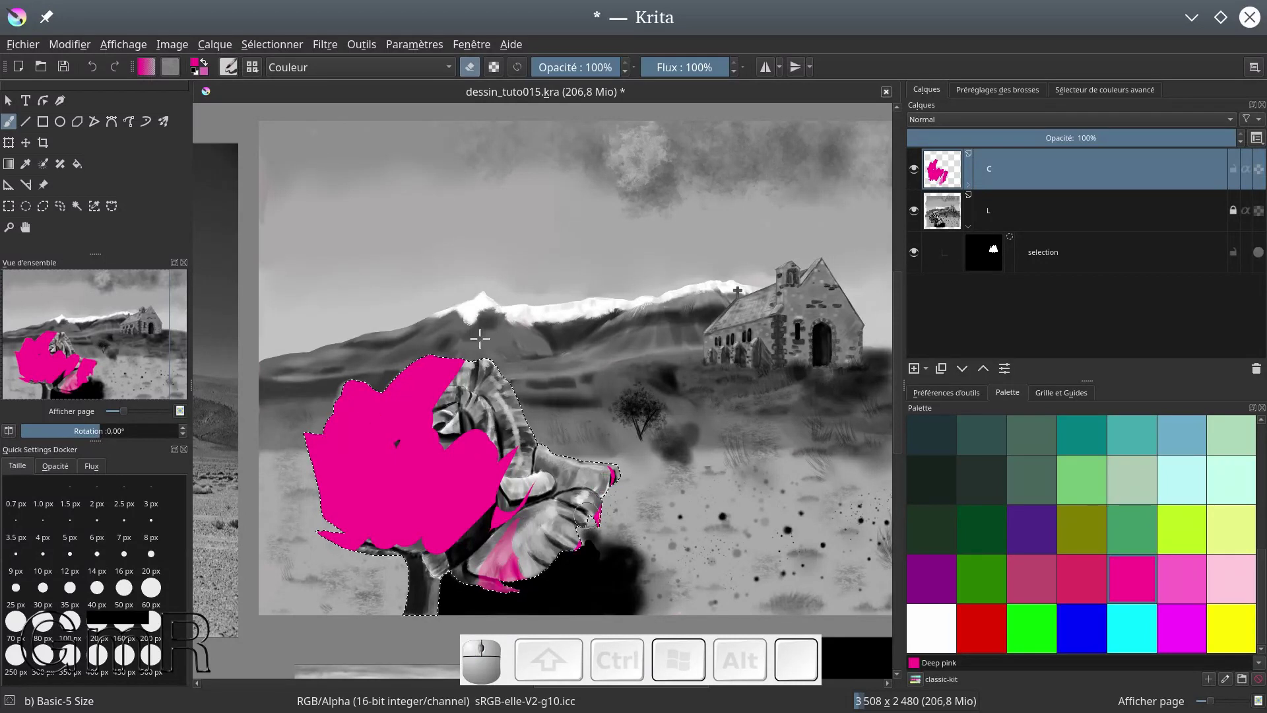
drag(586, 544, 569, 527)
Turn the eraser off and test Deep pink strokes in Couleur mode over the rose's outer right petal
scroll(569, 527, up, 1)
key(e)
click(574, 514)
mouse_move(588, 457)
mouse_down()
mouse_move(611, 466)
mouse_move(600, 462)
mouse_up()
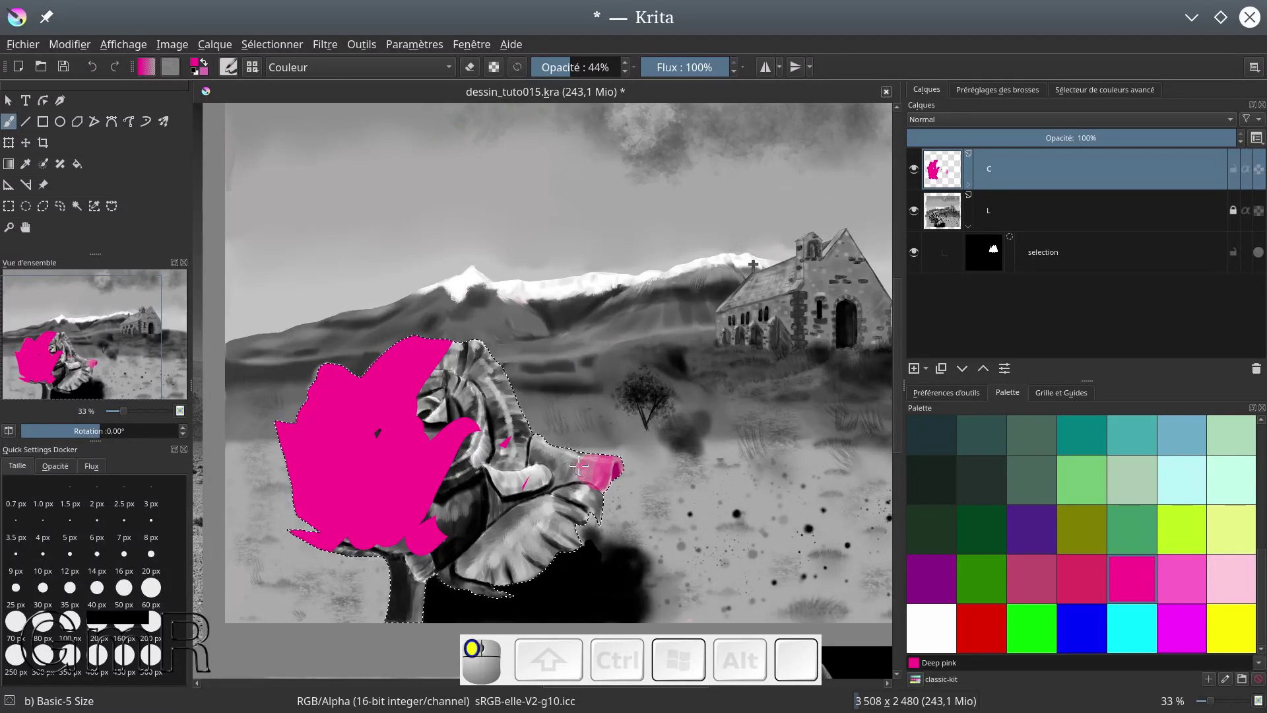
mouse_move(550, 457)
mouse_down()
mouse_move(604, 480)
mouse_move(565, 486)
mouse_up()
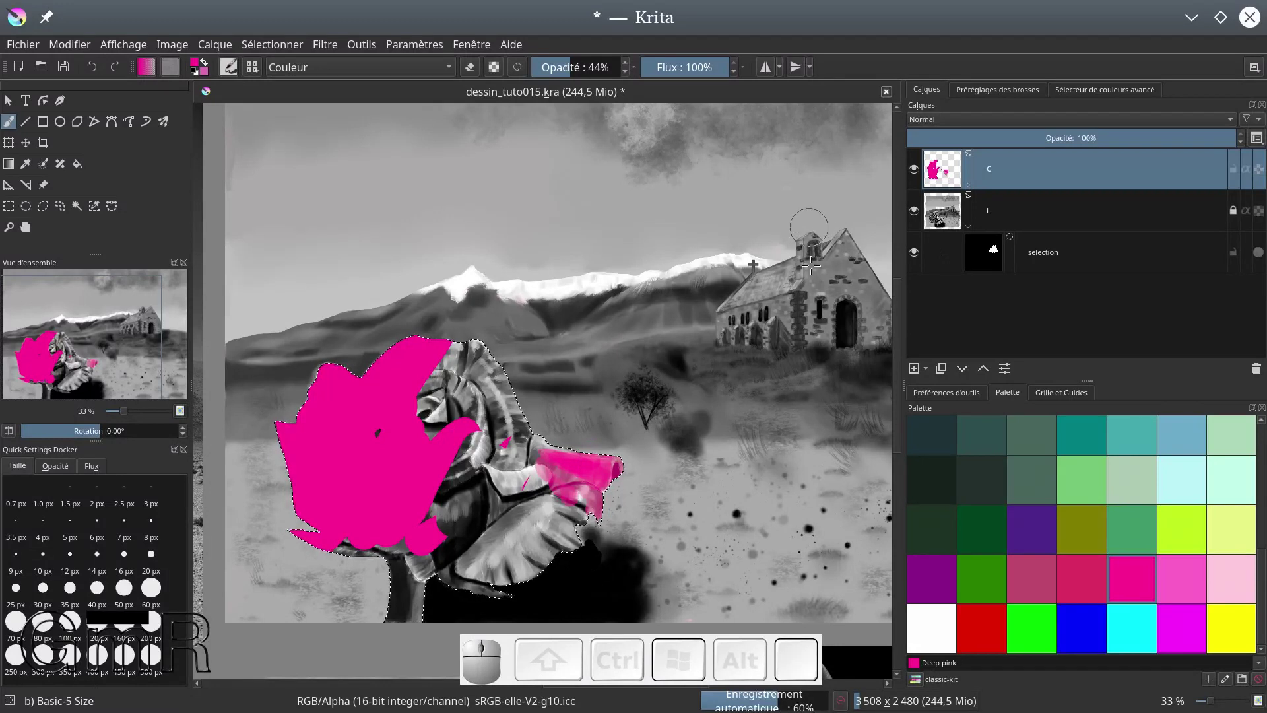
Paint over the pink outer right petal with the palette's Napier green using the Couleur brush mode
click(997, 586)
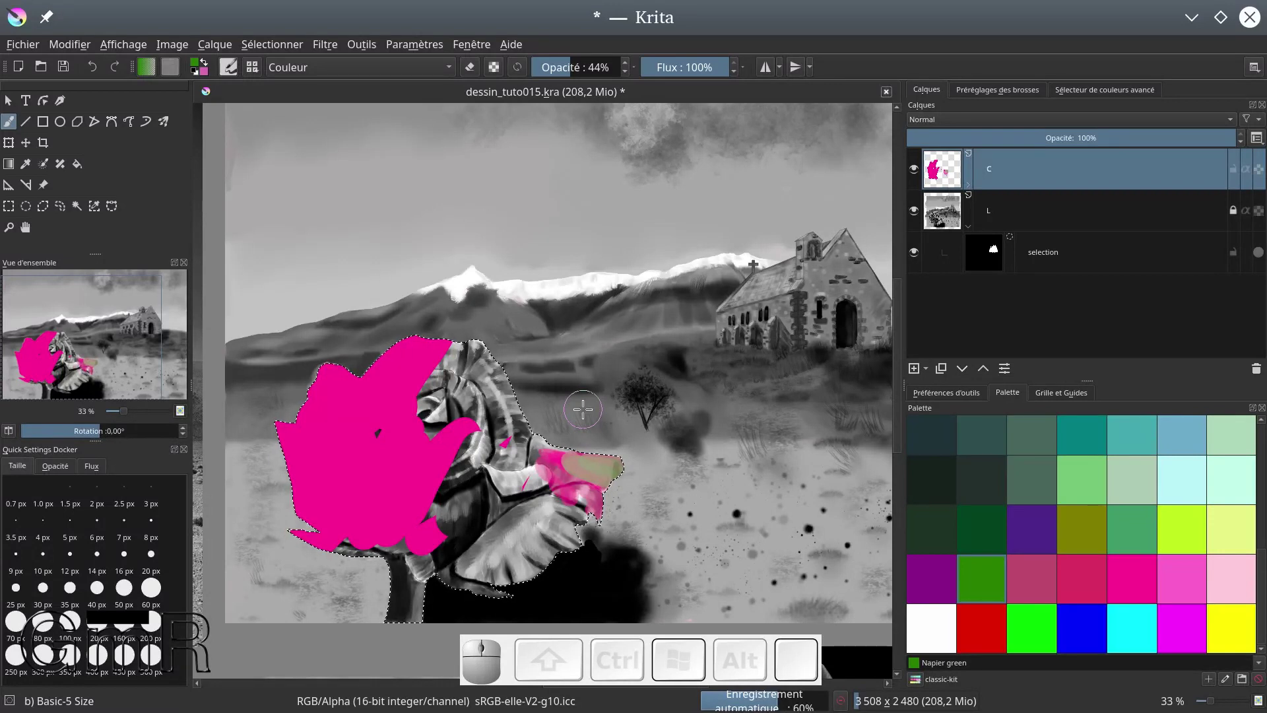
click(584, 466)
drag(583, 468, 595, 466)
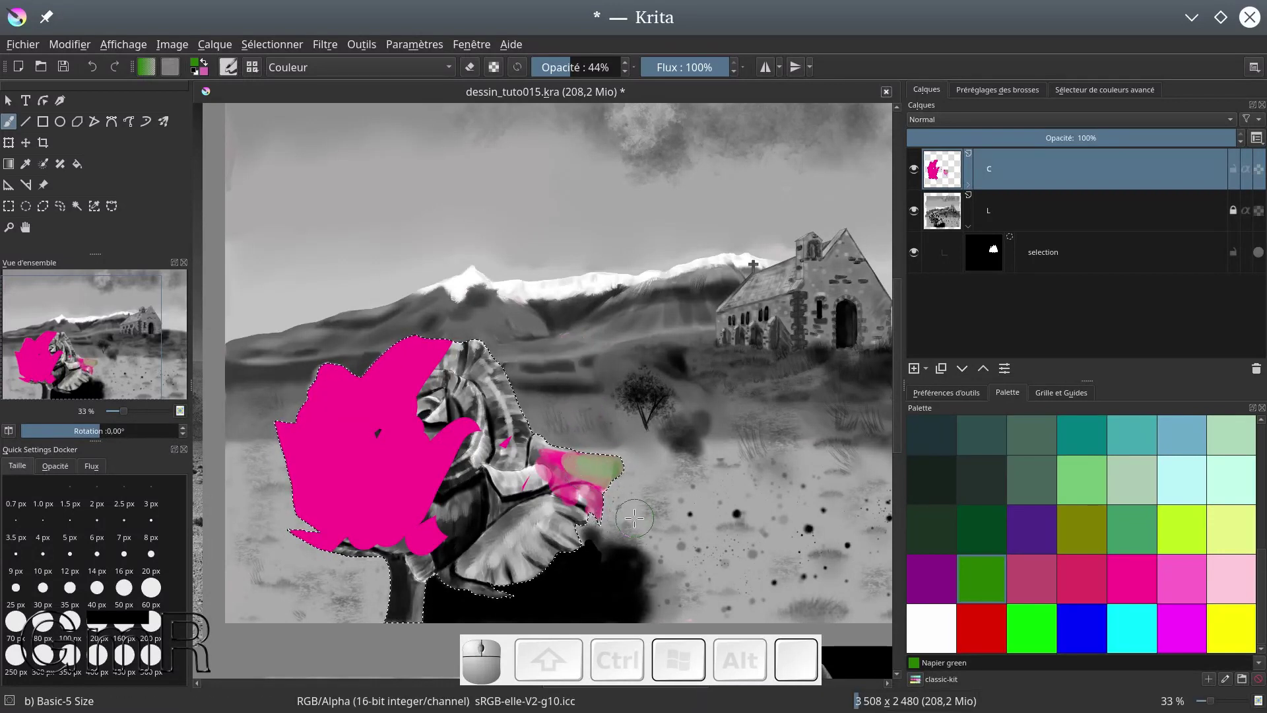
click(588, 462)
drag(588, 464, 614, 468)
scroll(627, 505, up, 4)
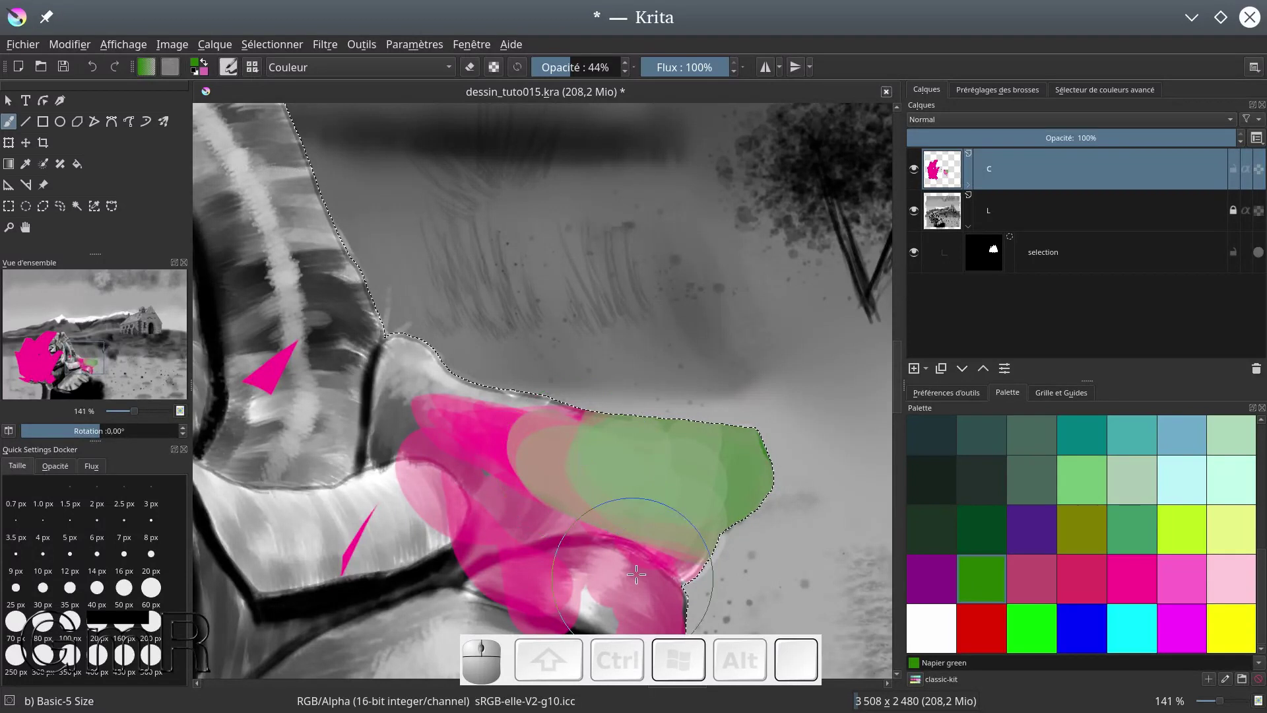
mouse_move(687, 472)
mouse_down()
mouse_move(738, 479)
mouse_move(726, 475)
mouse_up()
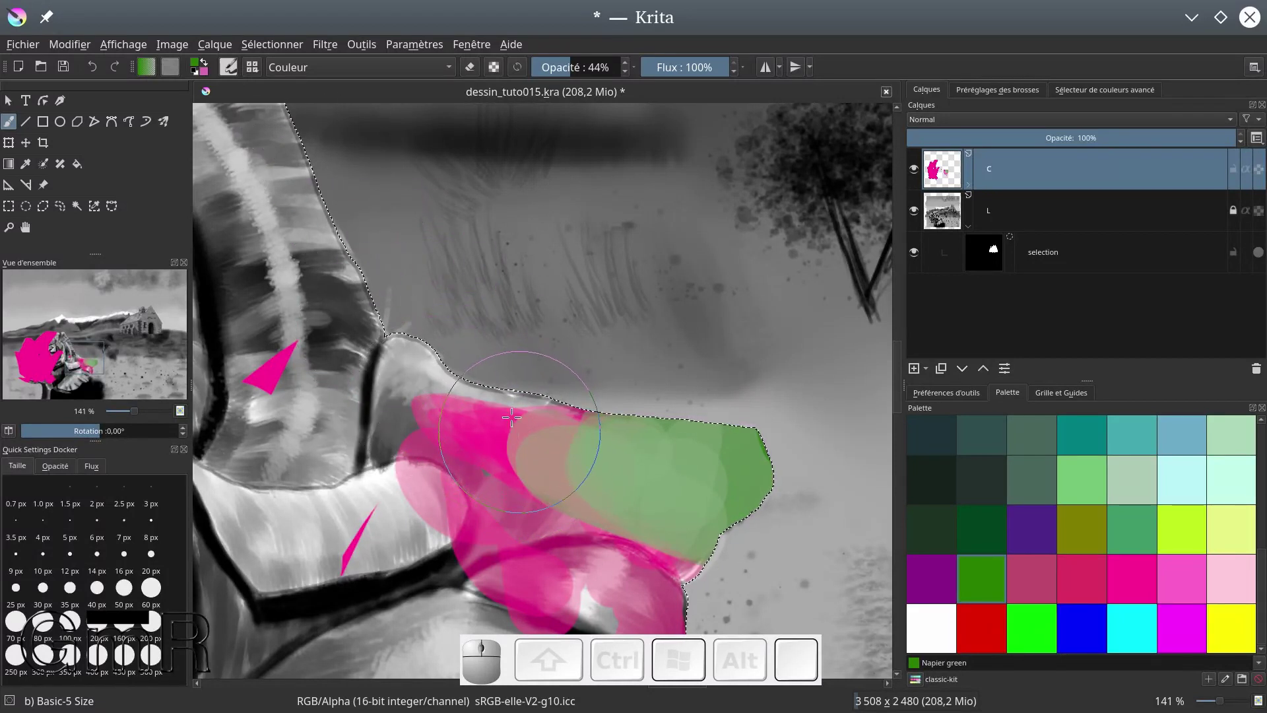
Set the brush's blending mode to Normal and erase all the colour from the rose on layer C
click(328, 67)
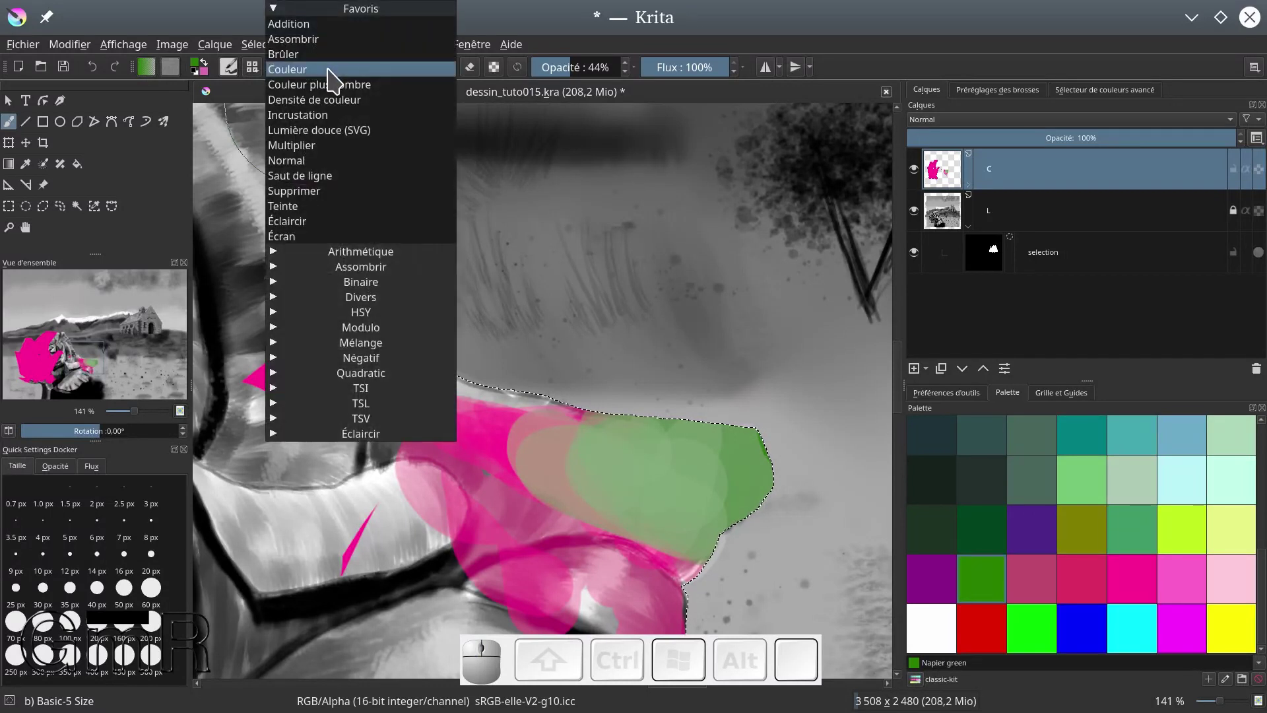
click(315, 160)
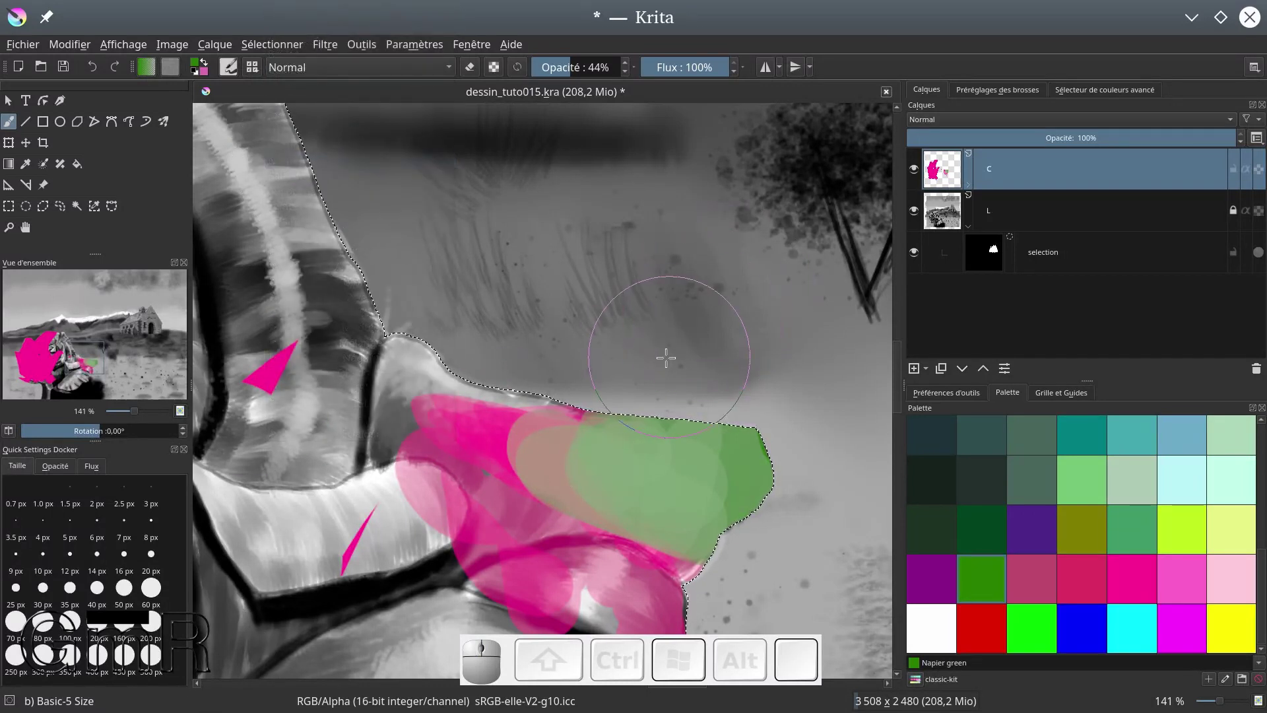
key(e)
drag(664, 350, 645, 584)
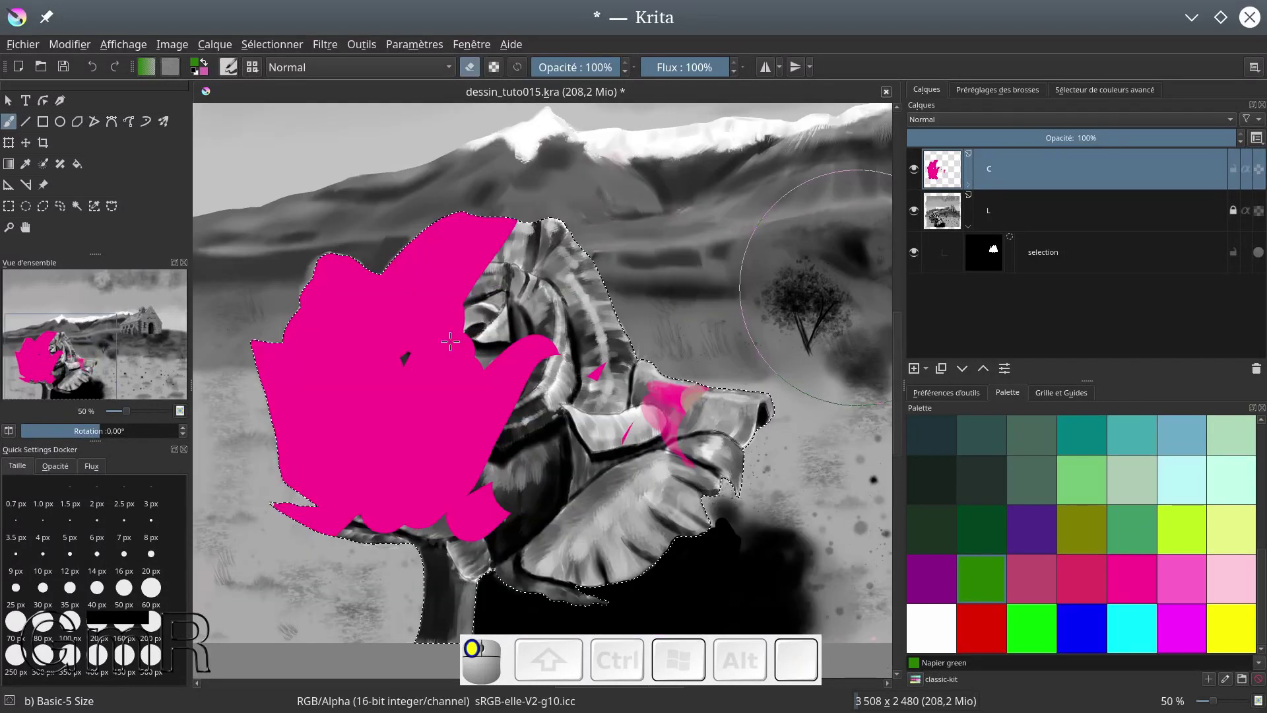
mouse_move(452, 343)
mouse_down()
mouse_move(390, 334)
mouse_move(357, 390)
mouse_up()
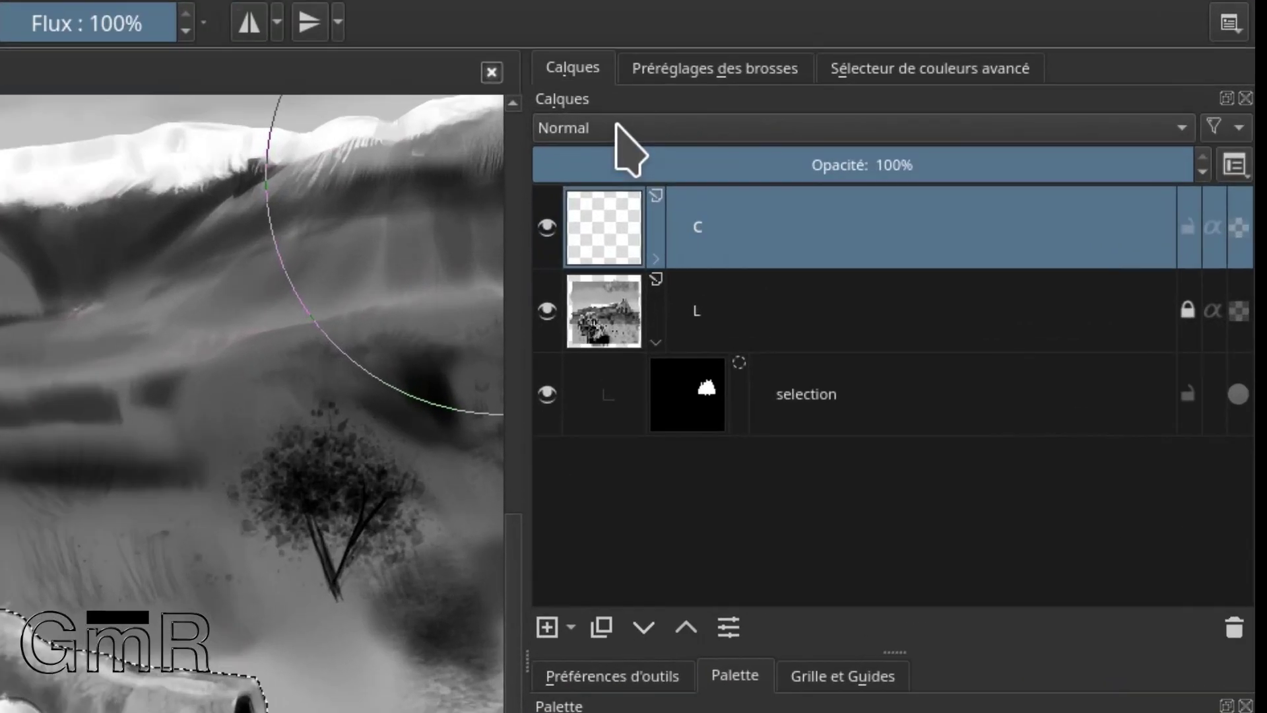
Set layer C's blending mode to Couleur, pick the palette's Deep pink and switch from erasing back to painting
click(616, 127)
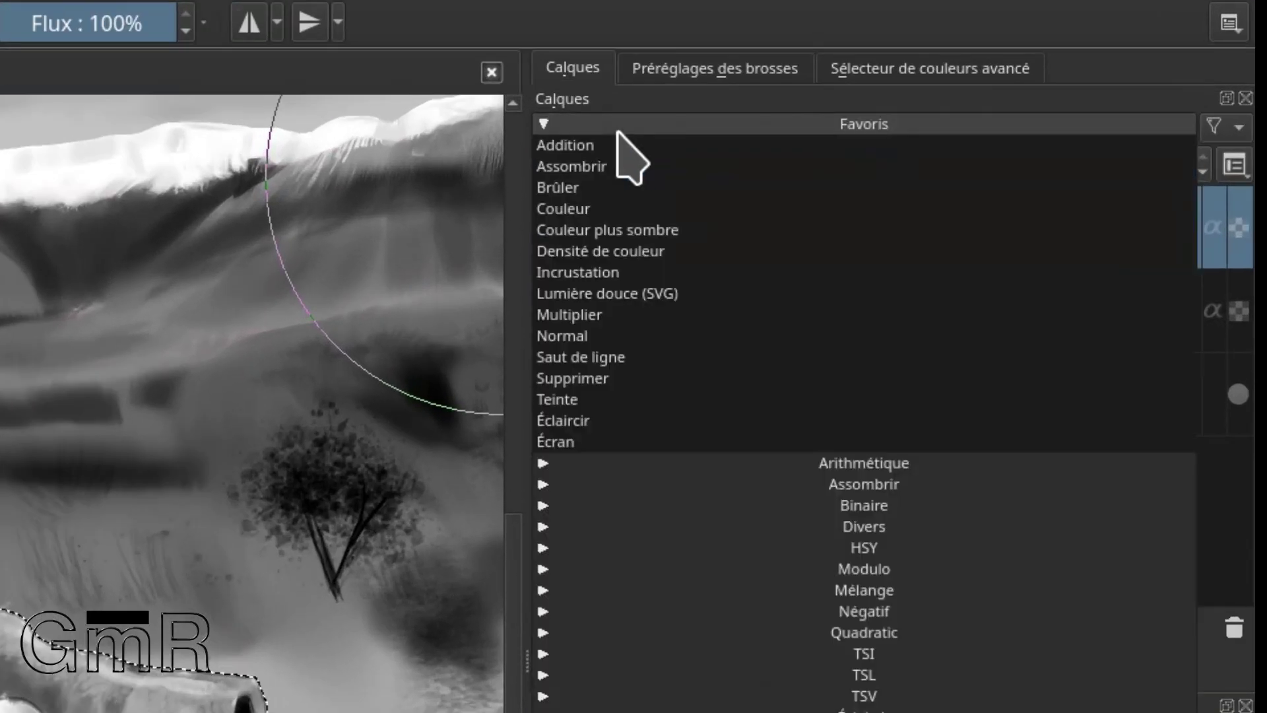
click(609, 206)
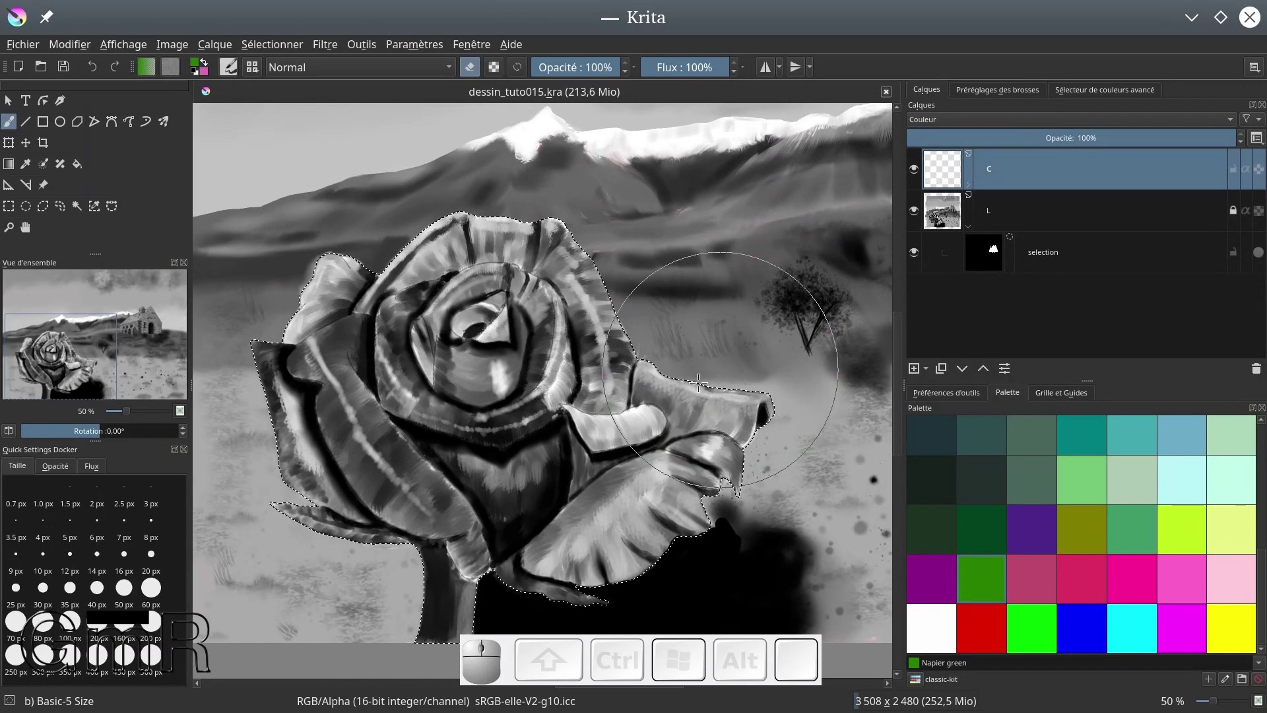
click(1114, 590)
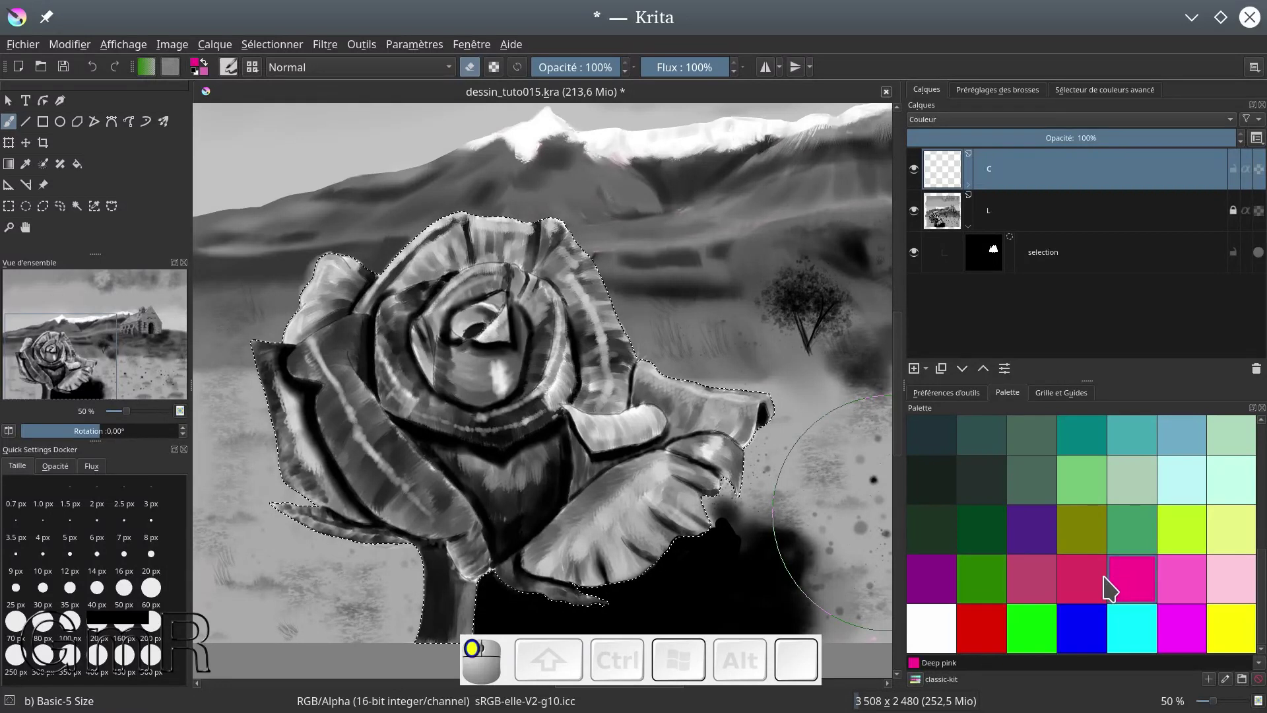
key(e)
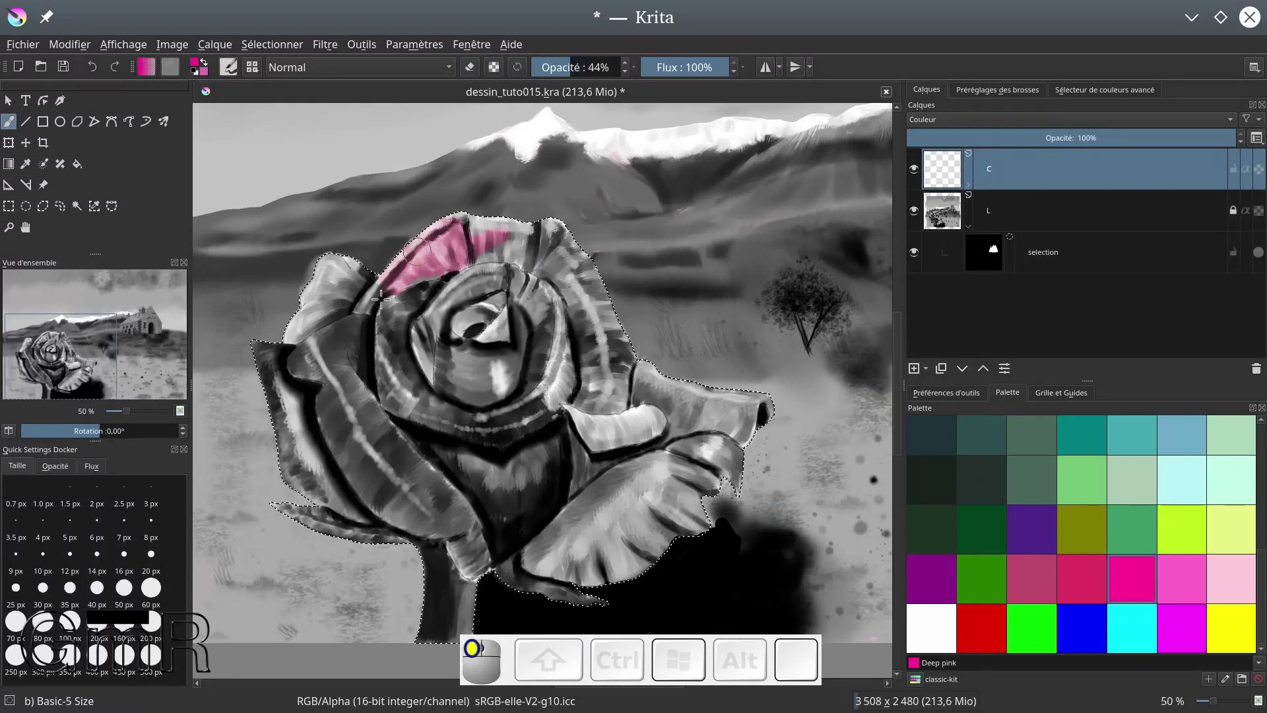
Paint a first coat of Deep pink over the rose's petals on layer C
drag(406, 269, 362, 323)
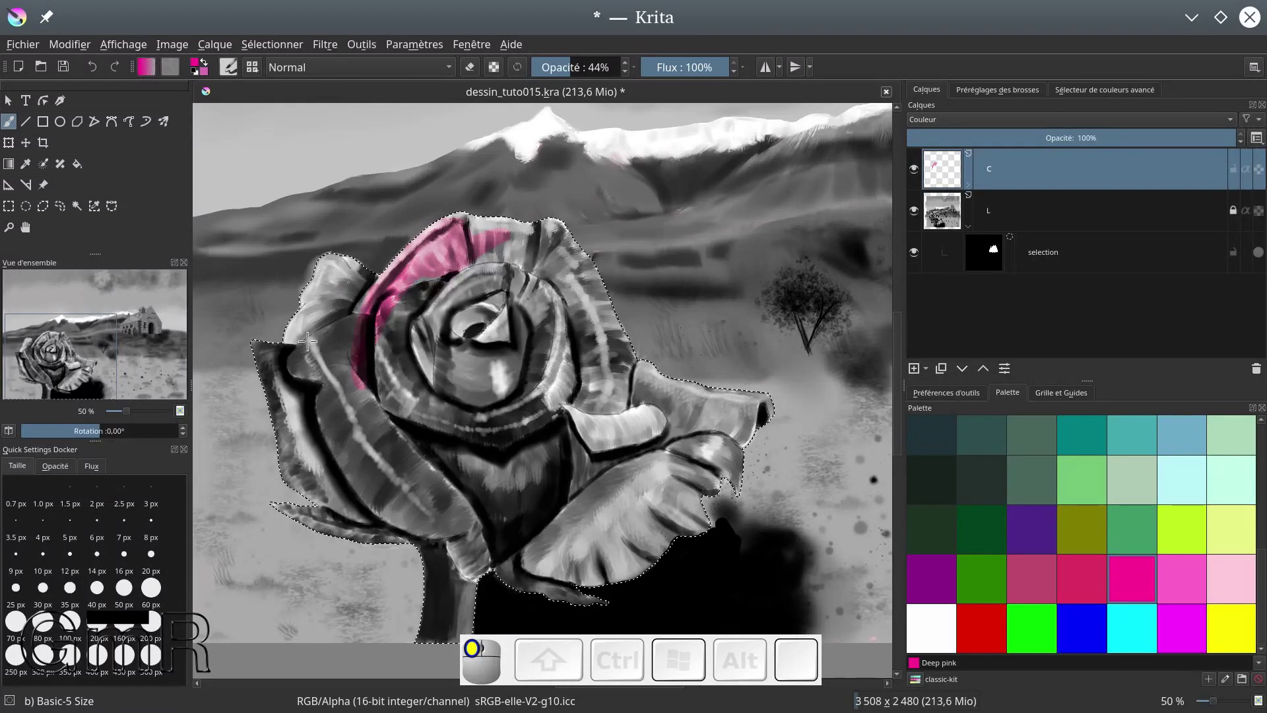
drag(281, 340, 273, 340)
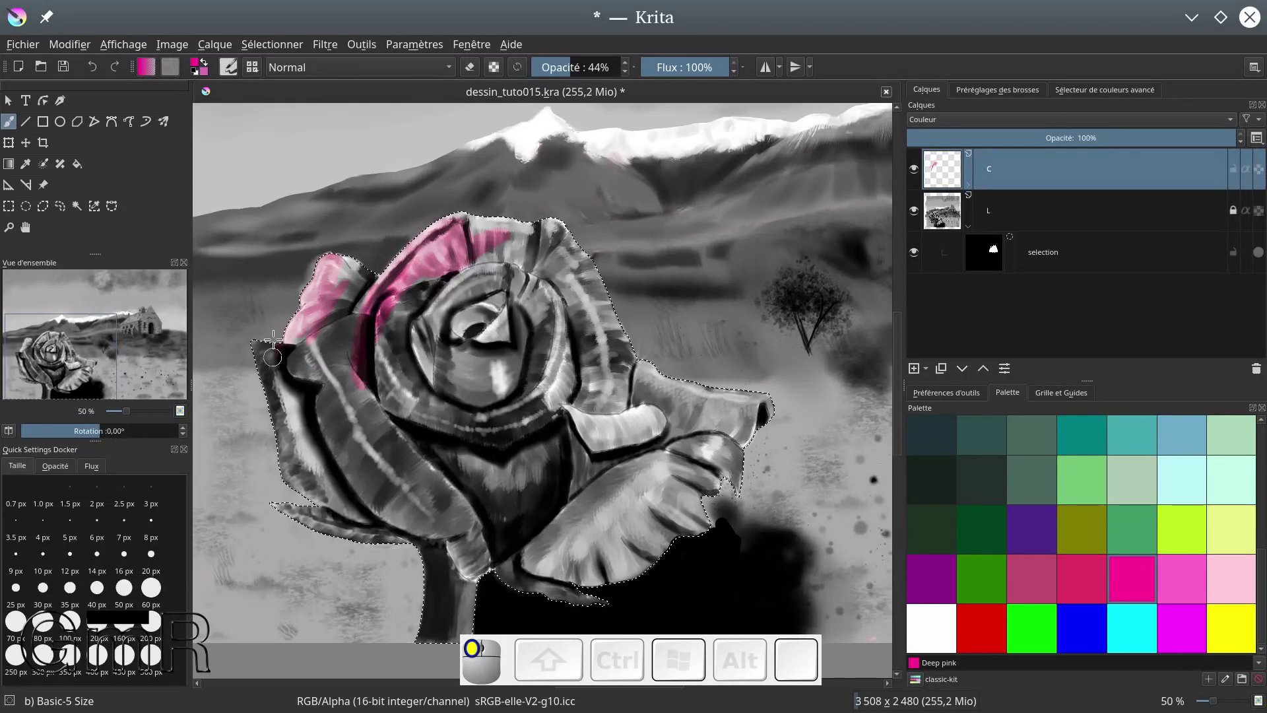
drag(305, 443, 282, 392)
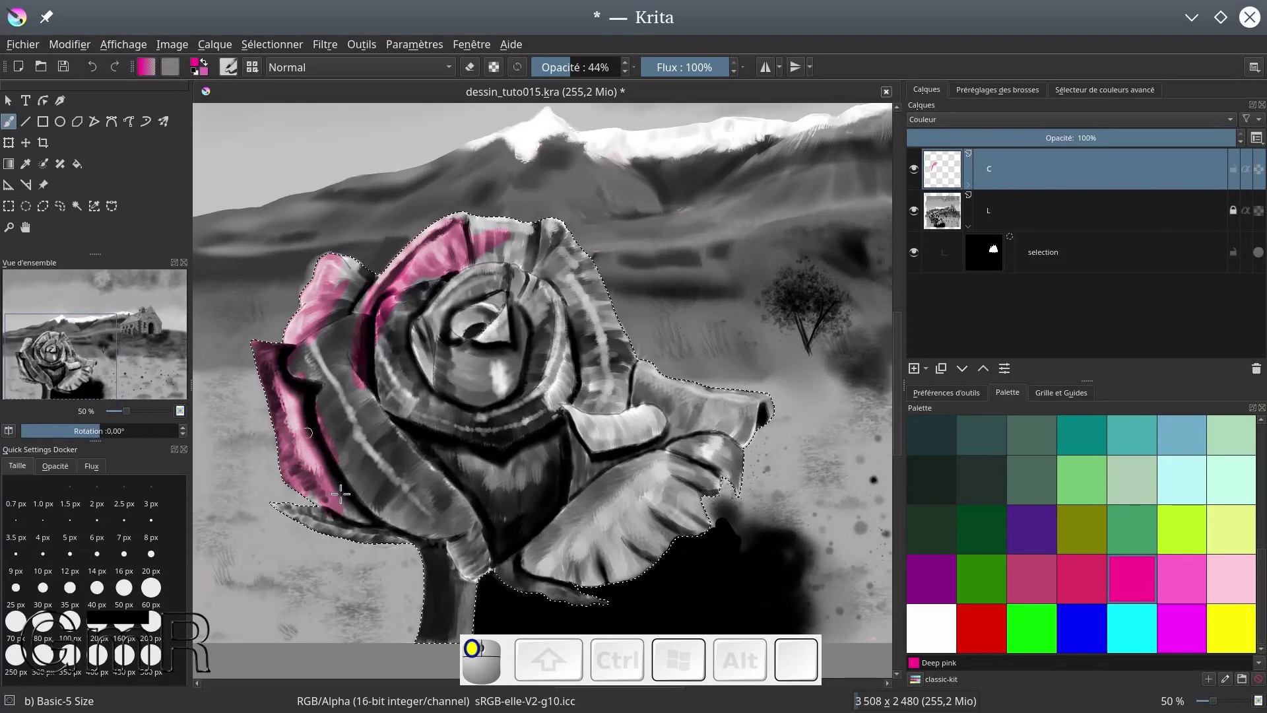
drag(307, 496, 290, 509)
drag(331, 411, 384, 449)
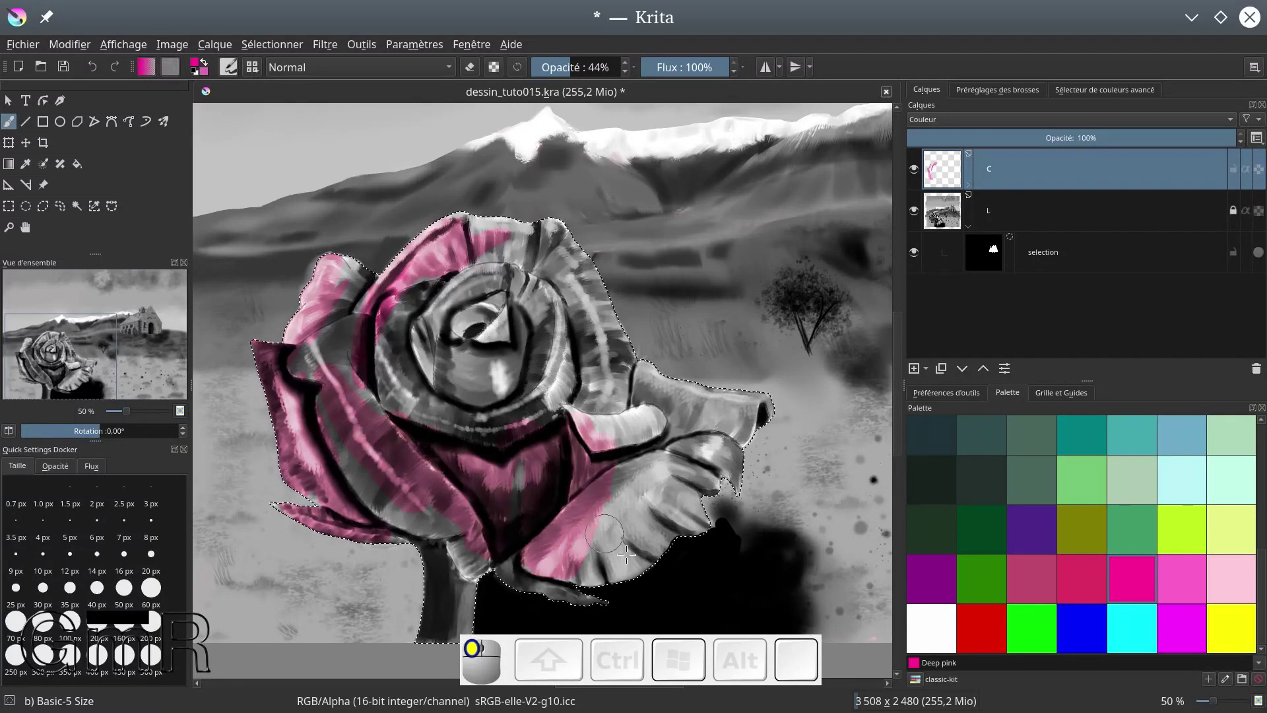
drag(633, 415, 783, 401)
drag(525, 261, 192, 404)
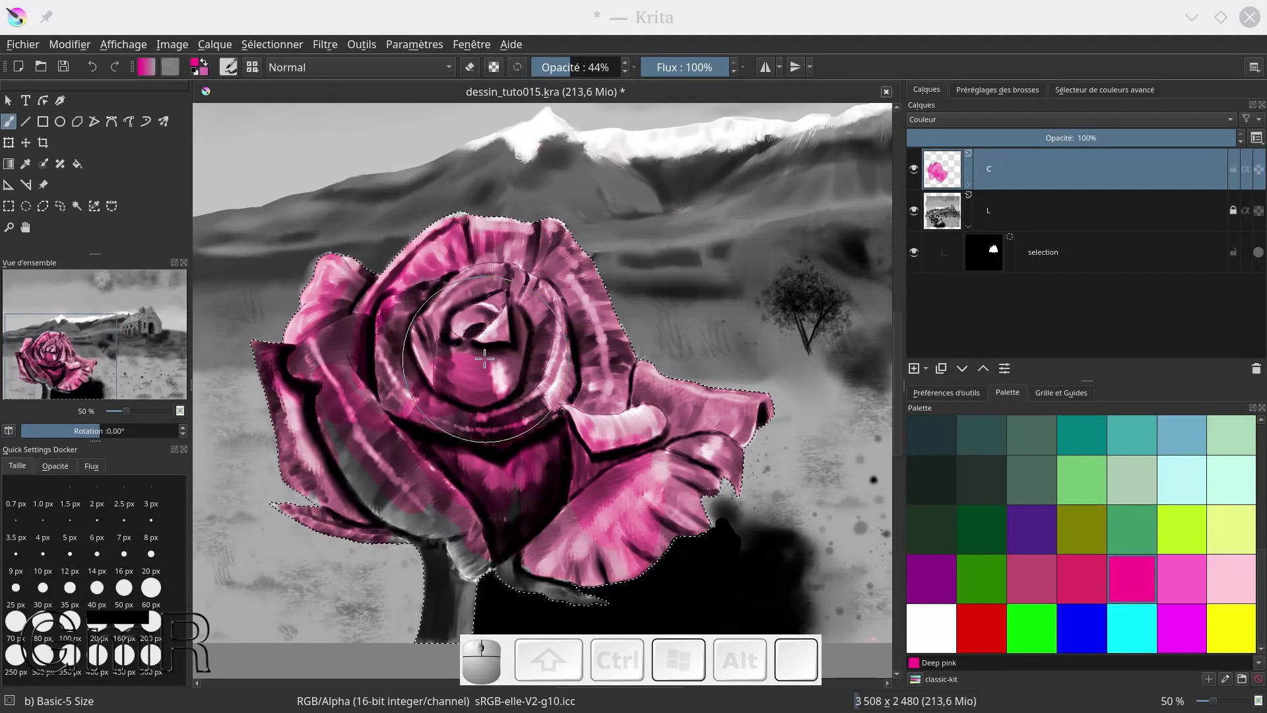
Intensify the Deep pink on the rose's centre, the long left petal and the right-hand petals
drag(485, 359, 493, 343)
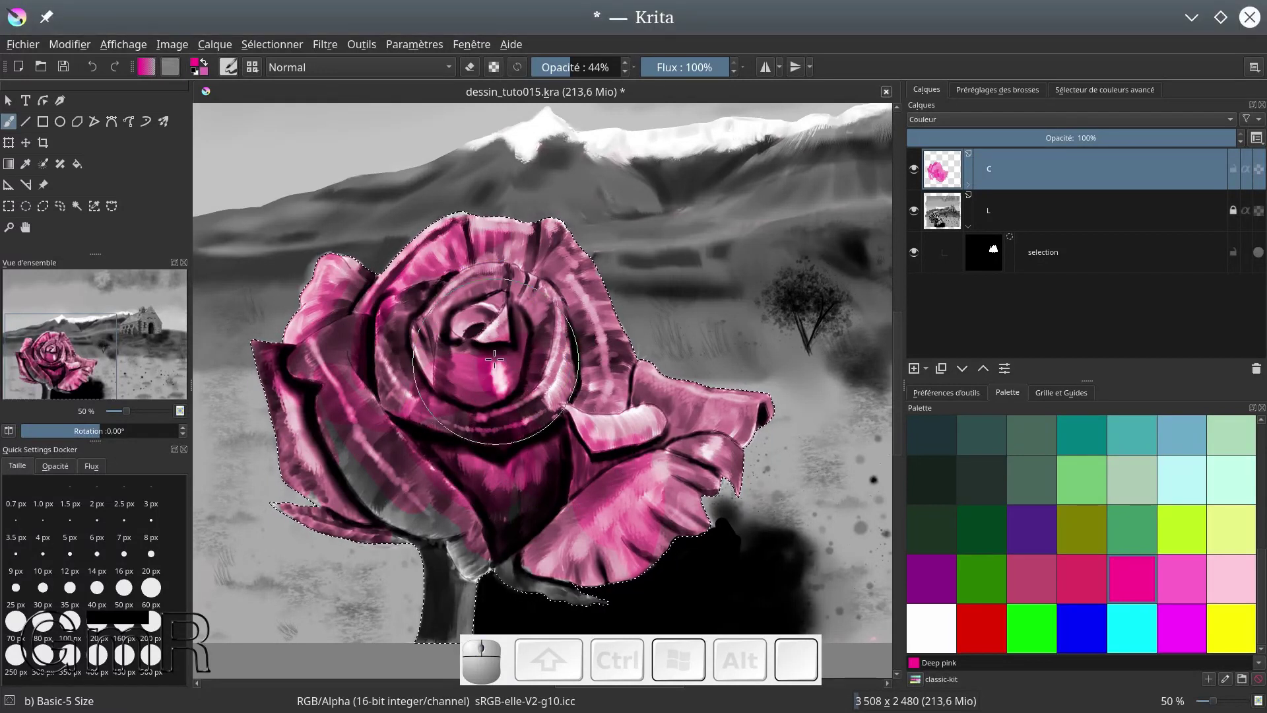
mouse_move(575, 383)
mouse_down()
mouse_move(587, 382)
mouse_move(488, 379)
mouse_up()
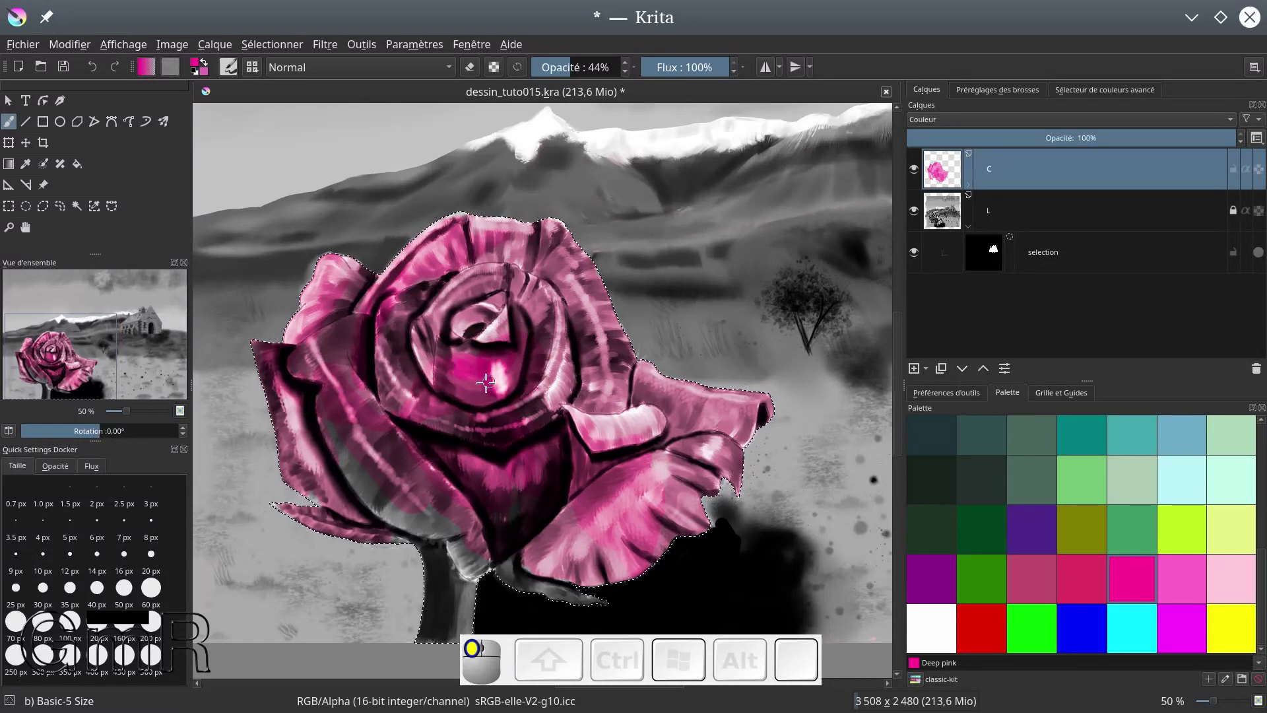
mouse_move(384, 453)
mouse_down()
mouse_move(355, 431)
mouse_move(356, 459)
mouse_up()
drag(310, 370, 366, 427)
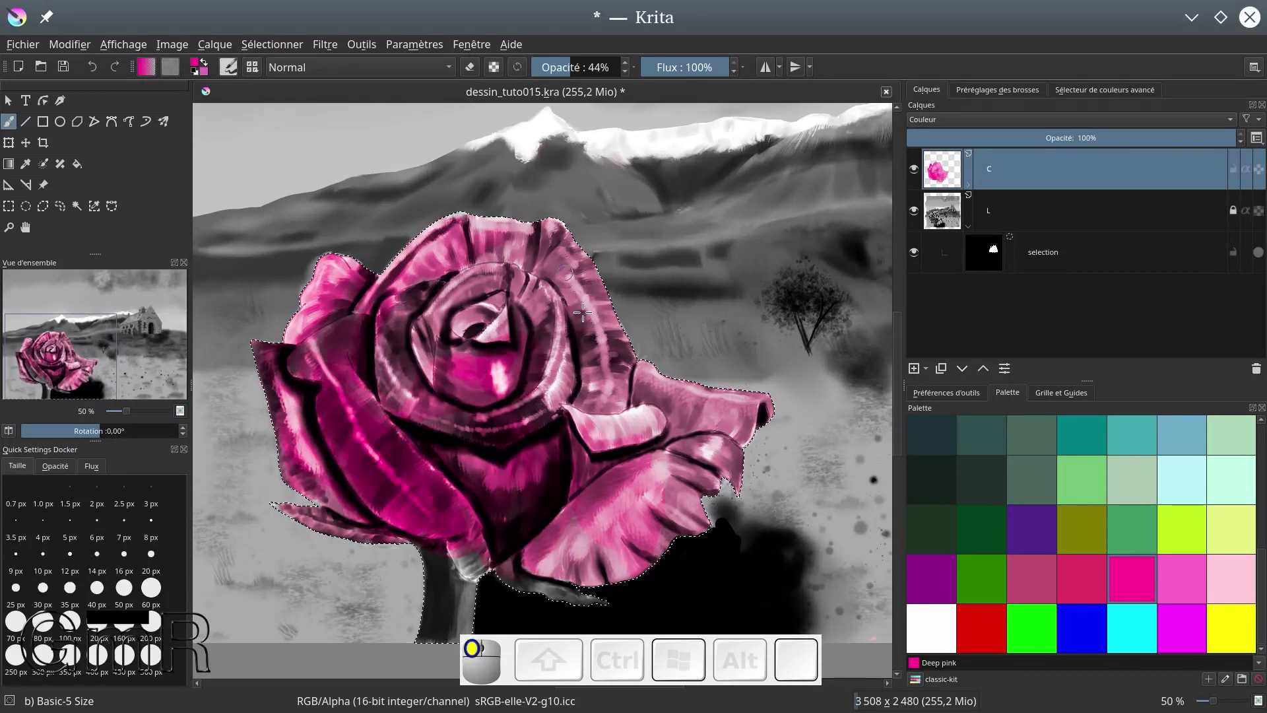
drag(593, 399, 586, 452)
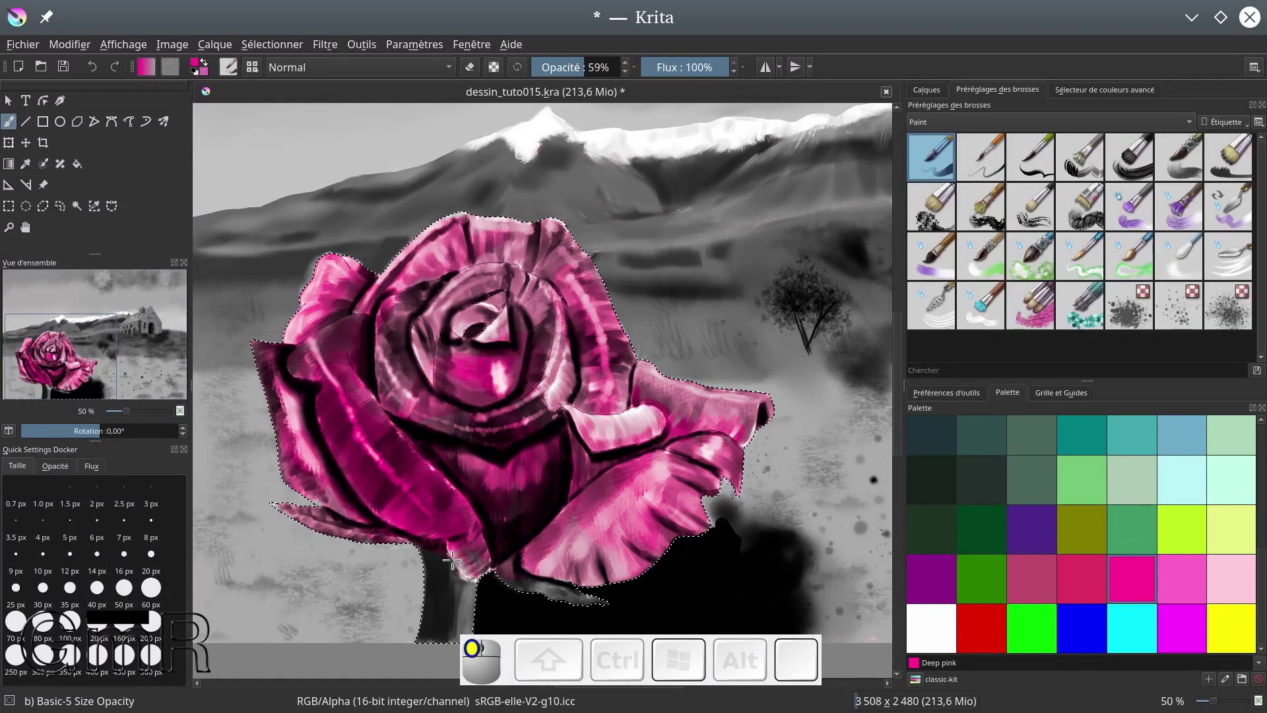
Pick the green from the recent colours and paint the sepals on both sides under the rose
click(1079, 89)
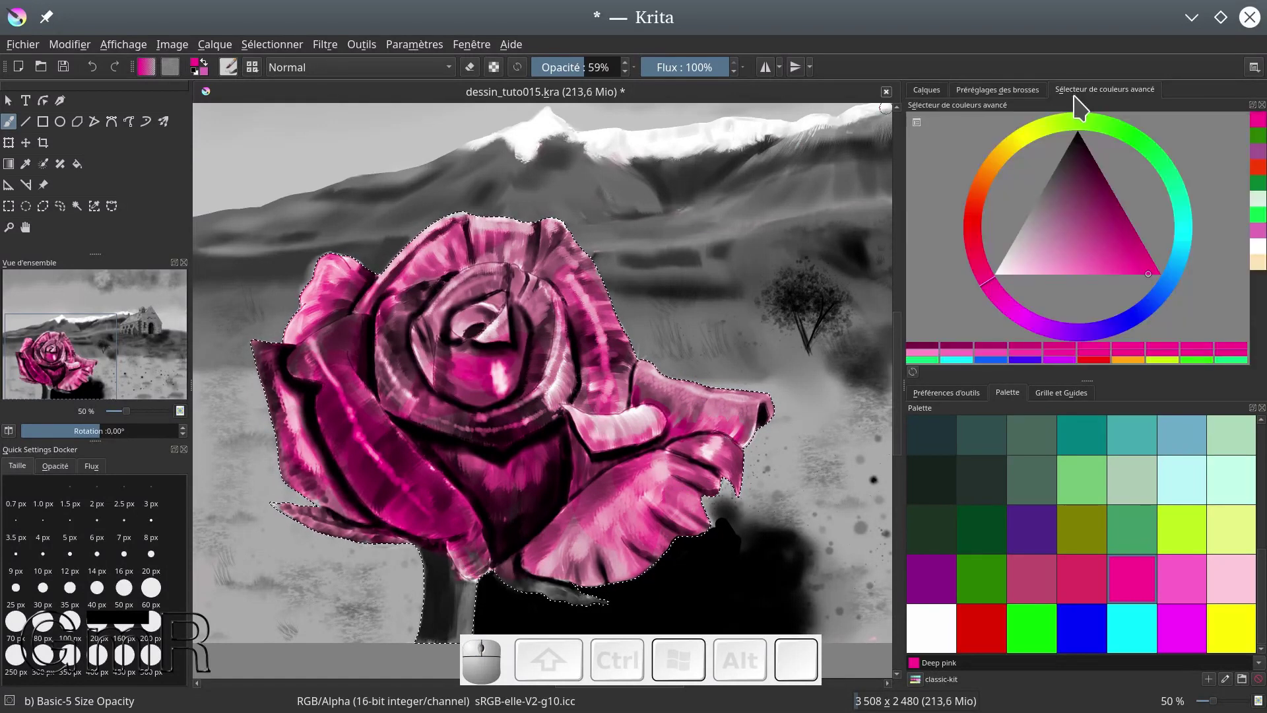
click(1259, 138)
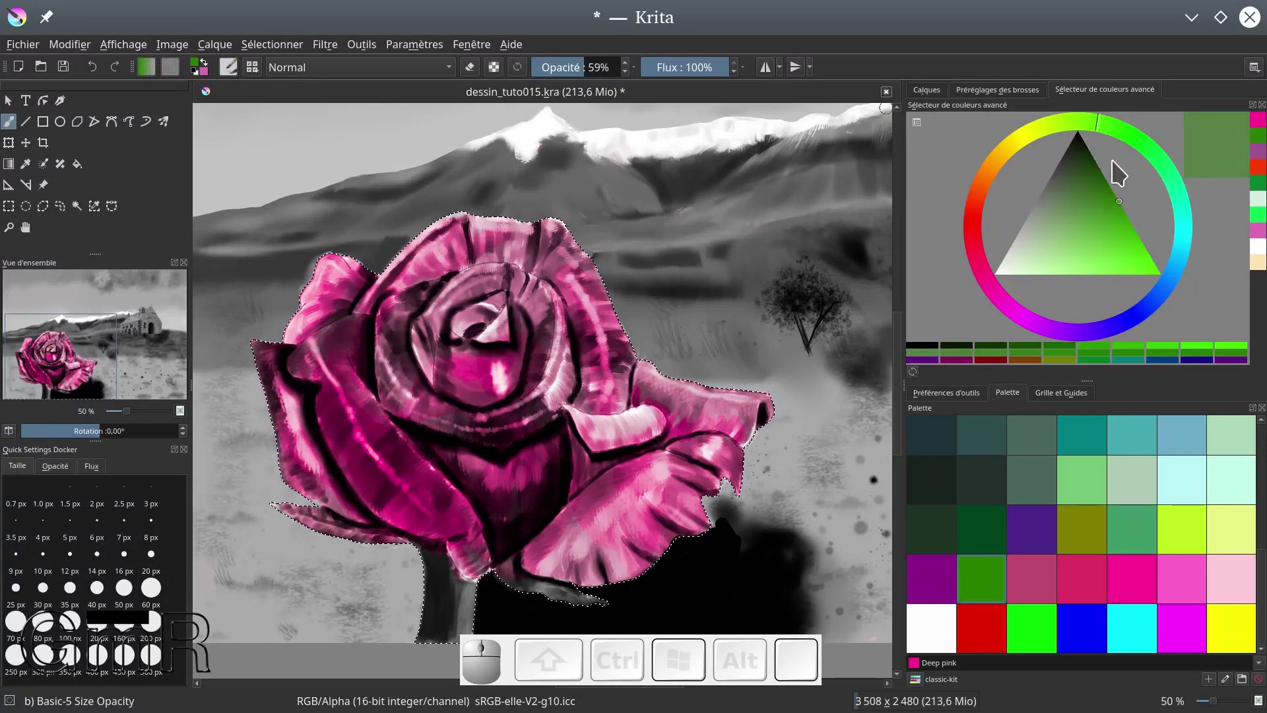
drag(507, 571, 514, 566)
mouse_move(574, 596)
mouse_down()
mouse_move(602, 605)
mouse_move(551, 597)
mouse_up()
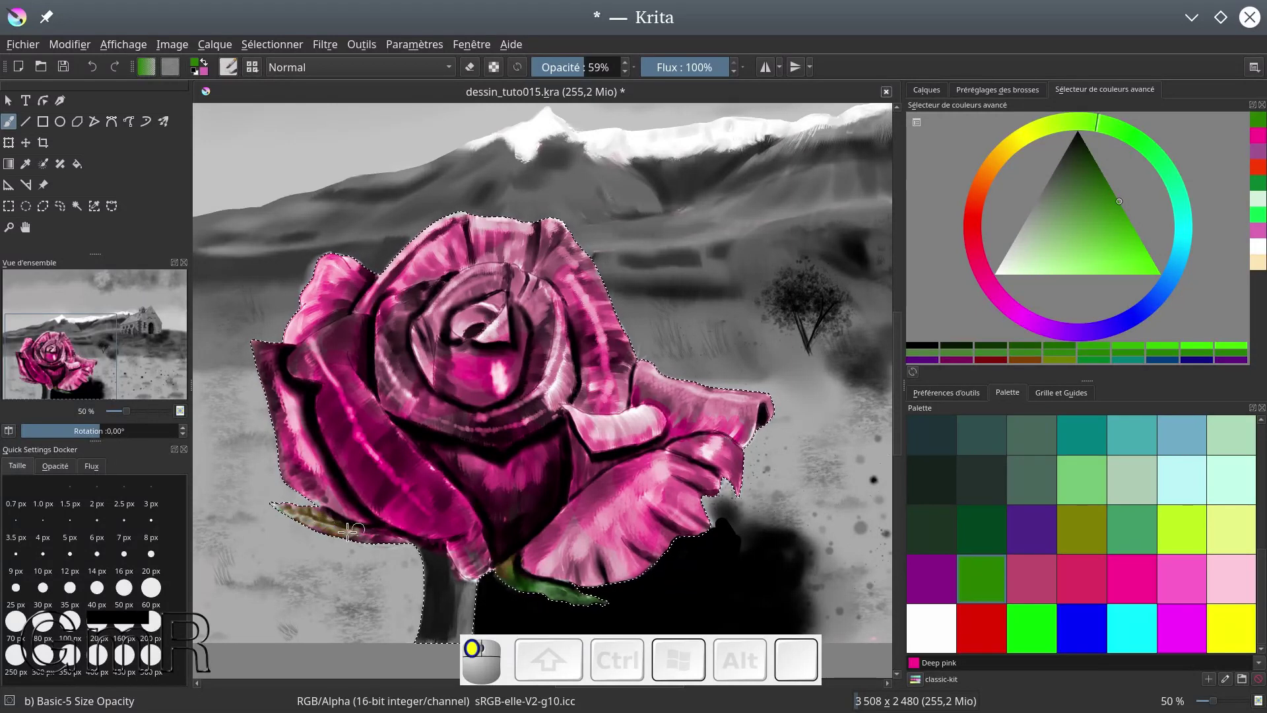
drag(317, 528, 331, 530)
Deepen the green on the left sepal and paint the rose's stem green down to the canvas edge
scroll(399, 199, up, 2)
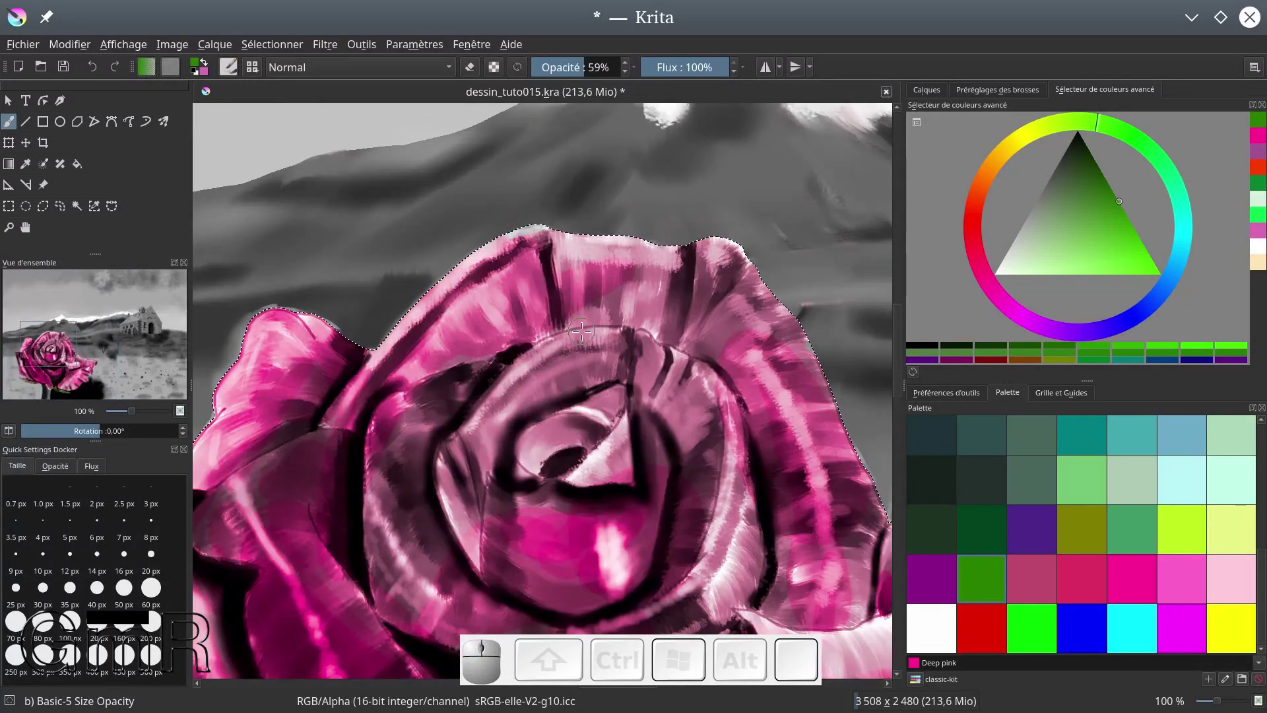
drag(512, 463, 724, 57)
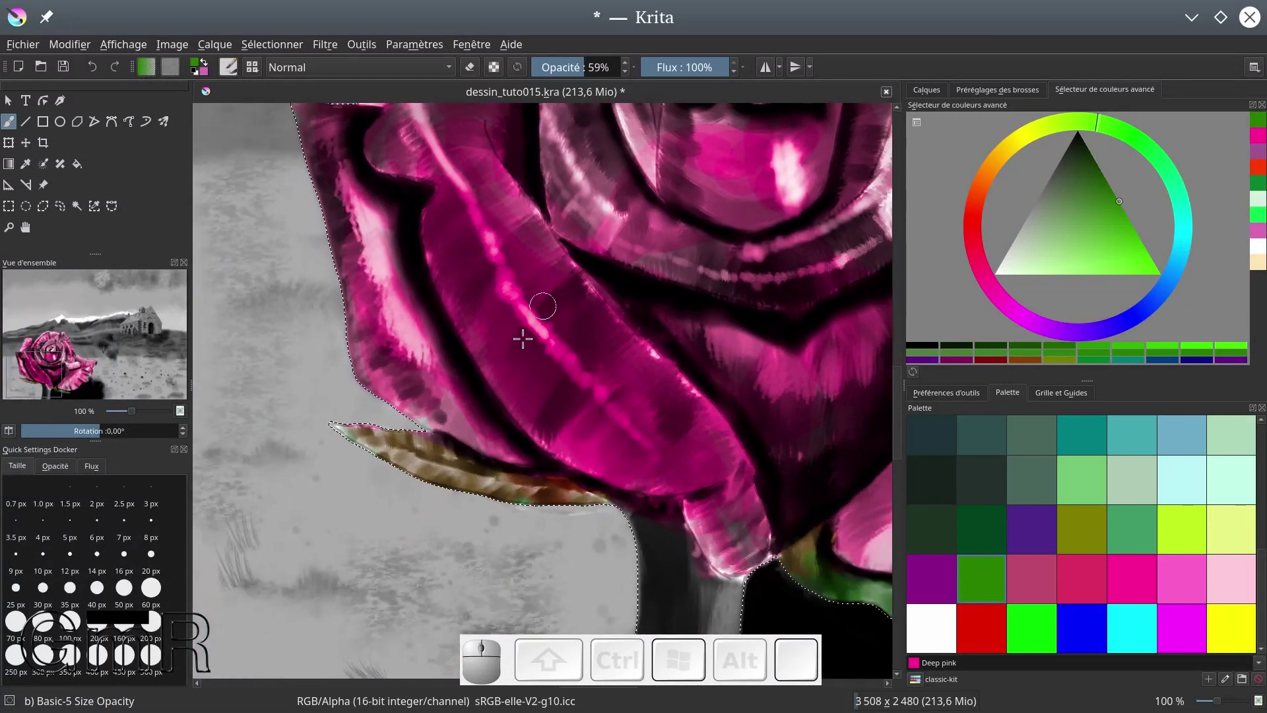
mouse_move(338, 427)
mouse_down()
mouse_move(394, 441)
mouse_move(496, 501)
mouse_move(584, 502)
mouse_up()
mouse_move(454, 462)
mouse_down()
mouse_move(518, 481)
mouse_move(346, 435)
mouse_move(475, 492)
mouse_move(463, 492)
mouse_move(537, 503)
mouse_move(390, 468)
mouse_move(389, 435)
mouse_move(421, 439)
mouse_move(360, 435)
mouse_move(419, 470)
mouse_up()
drag(511, 482, 578, 385)
mouse_move(698, 427)
mouse_down()
mouse_move(719, 442)
mouse_move(704, 562)
mouse_move(726, 525)
mouse_move(742, 545)
mouse_move(733, 469)
mouse_move(755, 521)
mouse_move(780, 518)
mouse_move(795, 569)
mouse_move(789, 614)
mouse_move(758, 503)
mouse_move(776, 492)
mouse_move(794, 505)
mouse_move(753, 449)
mouse_move(792, 532)
mouse_move(780, 602)
mouse_move(759, 578)
mouse_up()
drag(675, 447, 627, 355)
mouse_move(750, 509)
mouse_down()
mouse_move(720, 532)
mouse_move(654, 512)
mouse_up()
drag(617, 592, 613, 601)
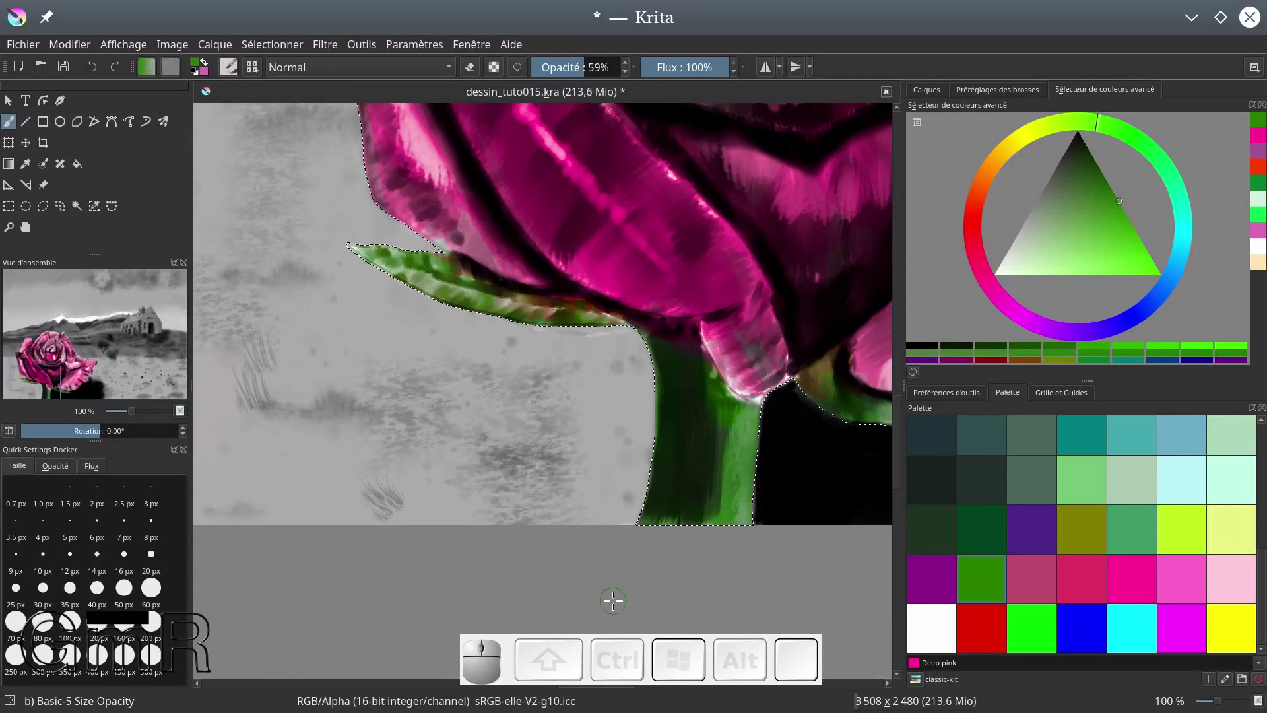
Strengthen the green on the right sepal, and touch up the petal tip above the stem with the recent Deep pink
drag(693, 433, 504, 485)
drag(621, 427, 627, 430)
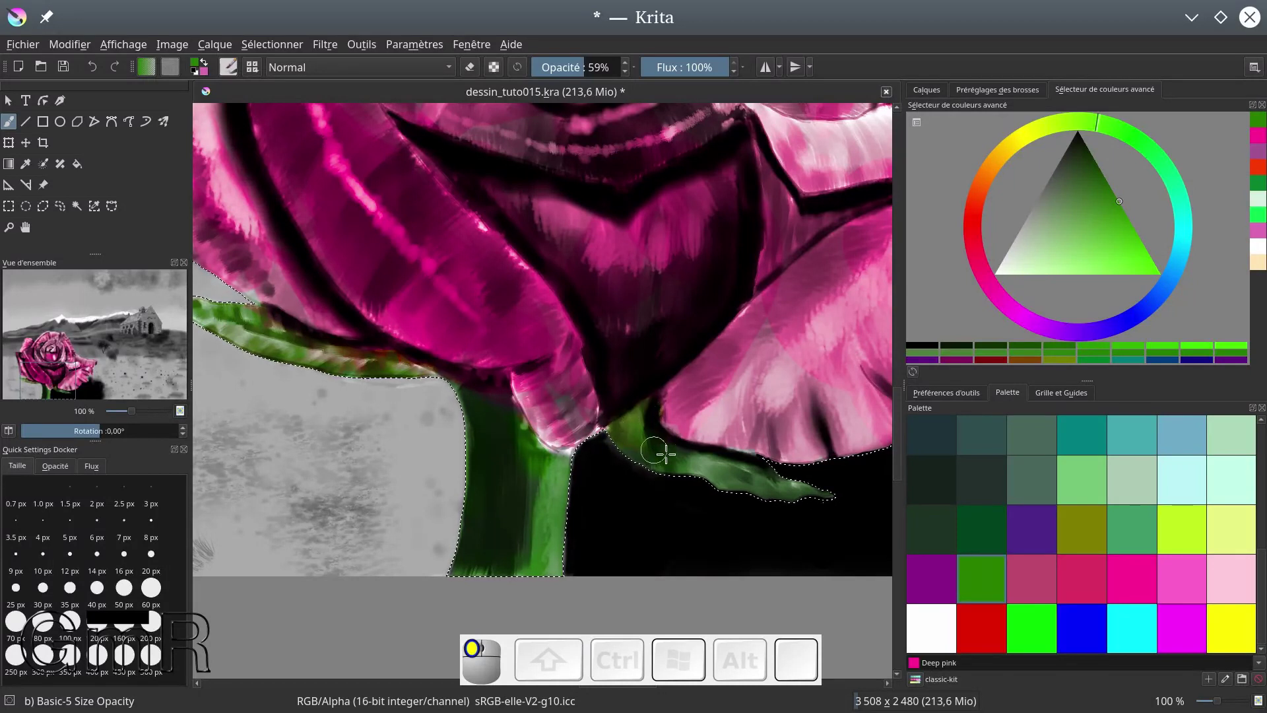
drag(779, 482, 753, 466)
click(1256, 136)
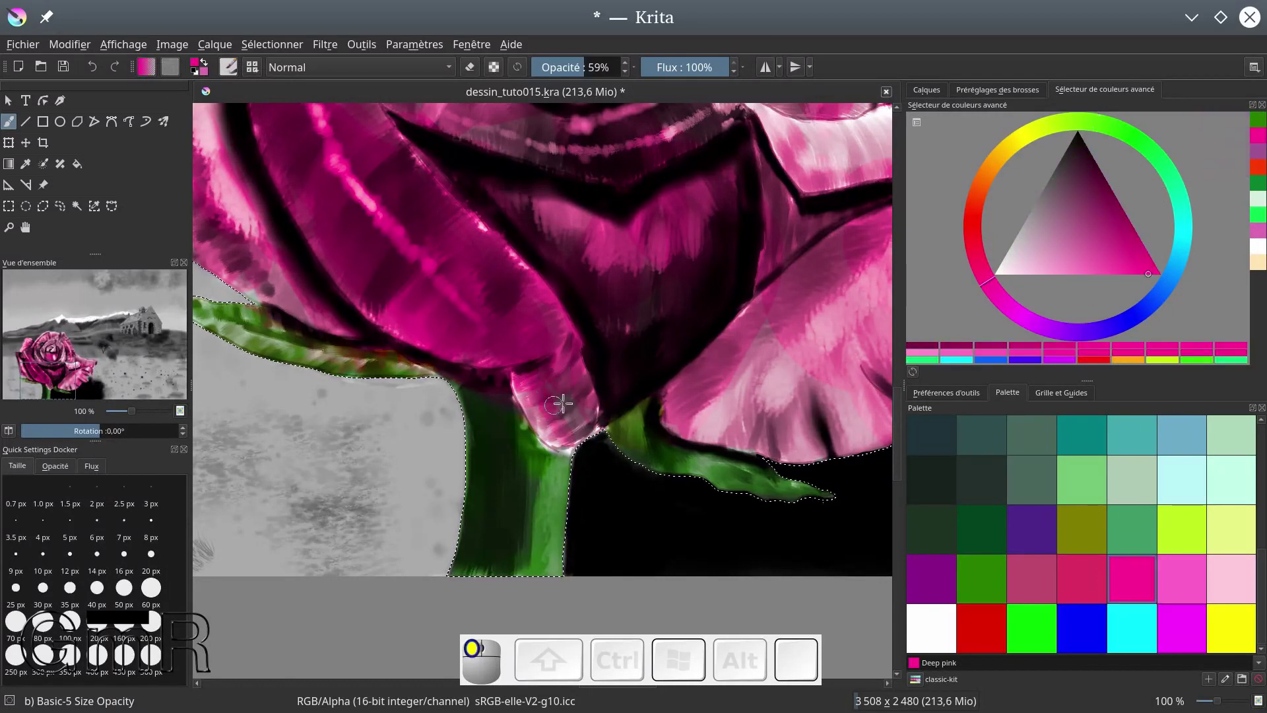
mouse_move(566, 432)
mouse_down()
mouse_move(537, 422)
mouse_move(528, 401)
mouse_move(544, 426)
mouse_move(568, 431)
mouse_move(563, 418)
mouse_move(569, 435)
mouse_move(504, 396)
mouse_up()
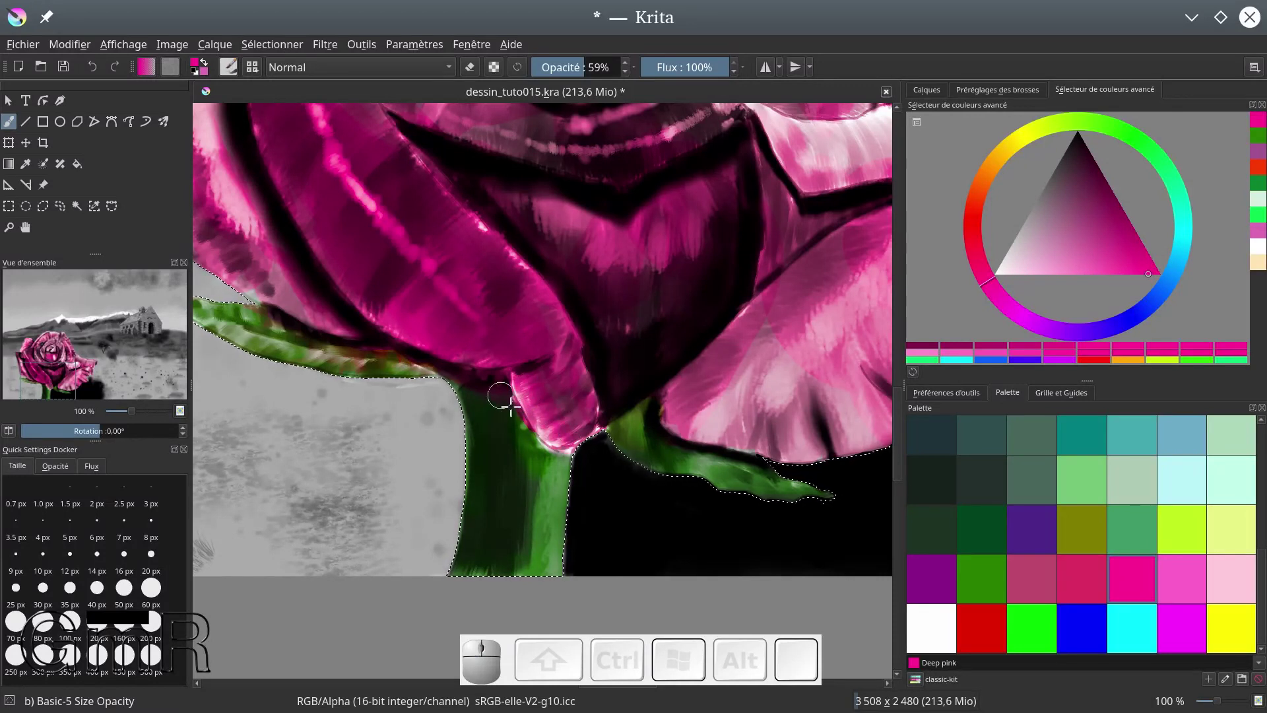
Undo the last two strokes and touch up the folded petal tip above the stem with Deep pink
key(ctrl+z)
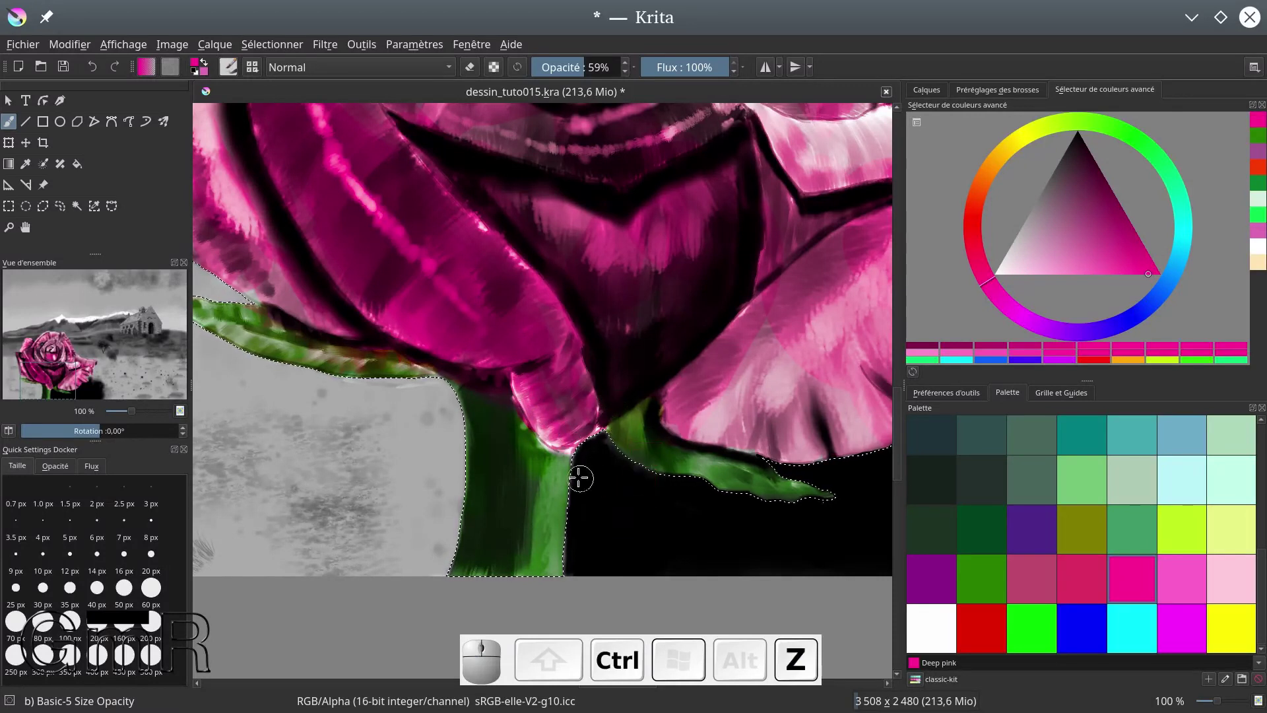
key(ctrl+z)
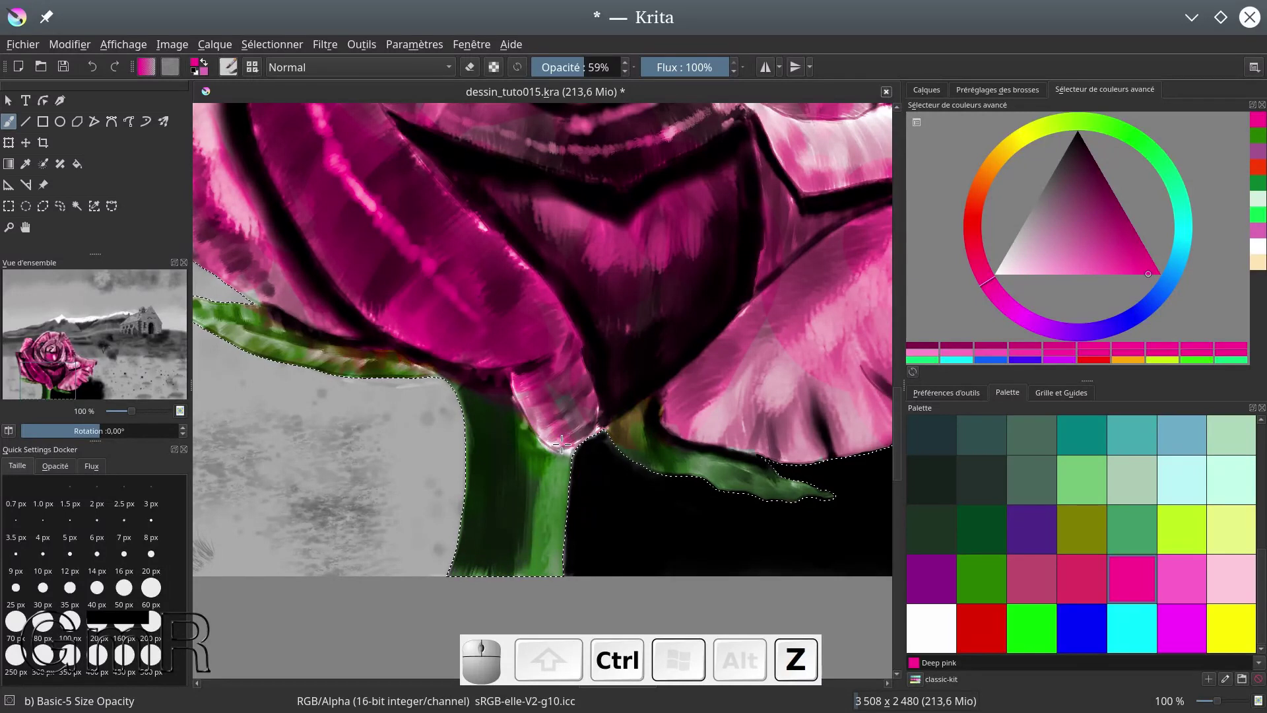
mouse_move(532, 390)
mouse_down()
mouse_move(543, 425)
mouse_move(571, 425)
mouse_move(546, 382)
mouse_move(571, 407)
mouse_move(550, 349)
mouse_move(589, 407)
mouse_move(576, 426)
mouse_move(584, 418)
mouse_move(545, 386)
mouse_move(569, 414)
mouse_move(561, 375)
mouse_move(538, 346)
mouse_up()
Pick the green from the recent colours and paint the top of the stem beneath the rose and the adjoining left sepal
click(1259, 136)
drag(509, 424, 565, 486)
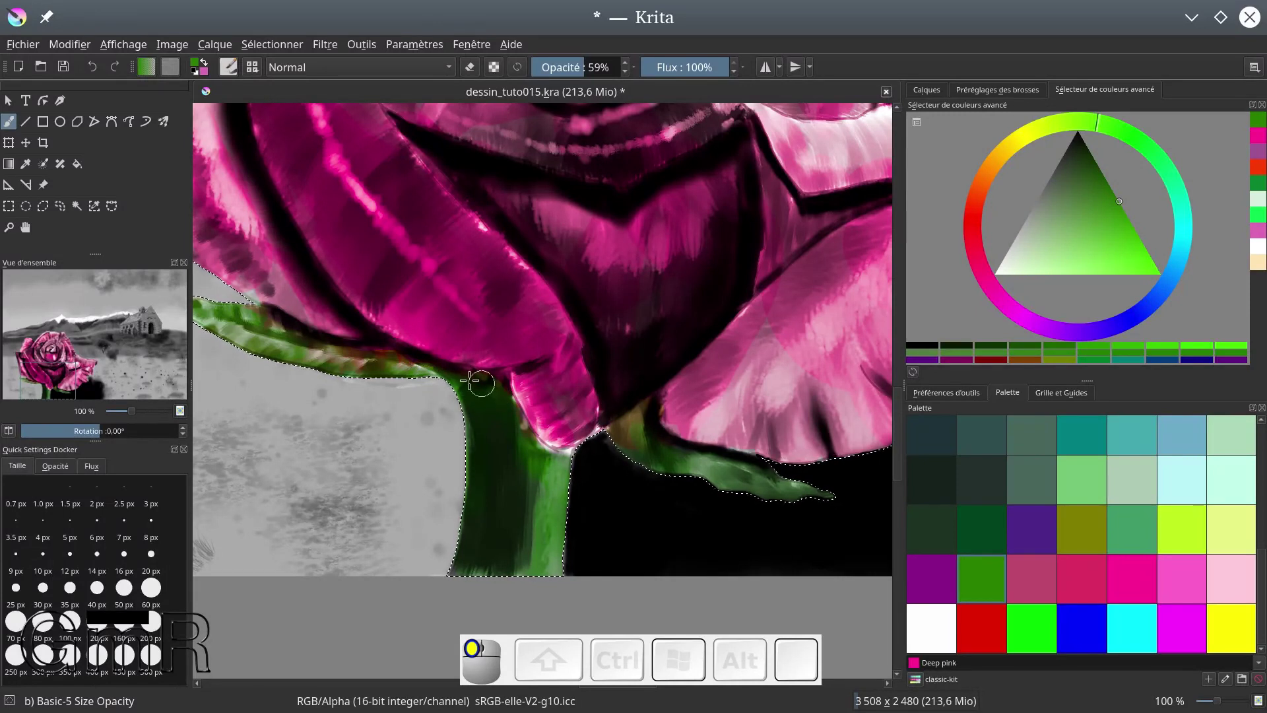
mouse_move(478, 384)
mouse_down()
mouse_move(396, 365)
mouse_move(429, 364)
mouse_up()
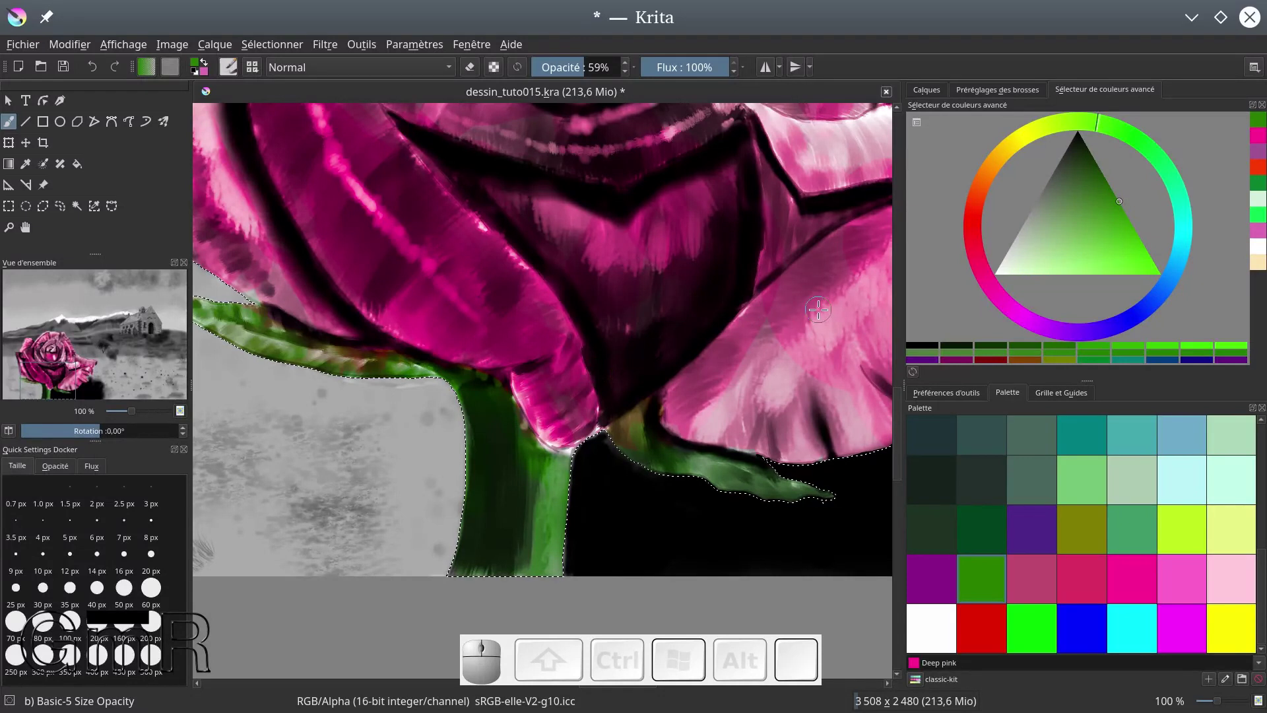
Pick the recent Deep pink and intensify it on the rose's large lower-right petal and upper-right petal
scroll(822, 327, down, 3)
scroll(804, 345, up, 3)
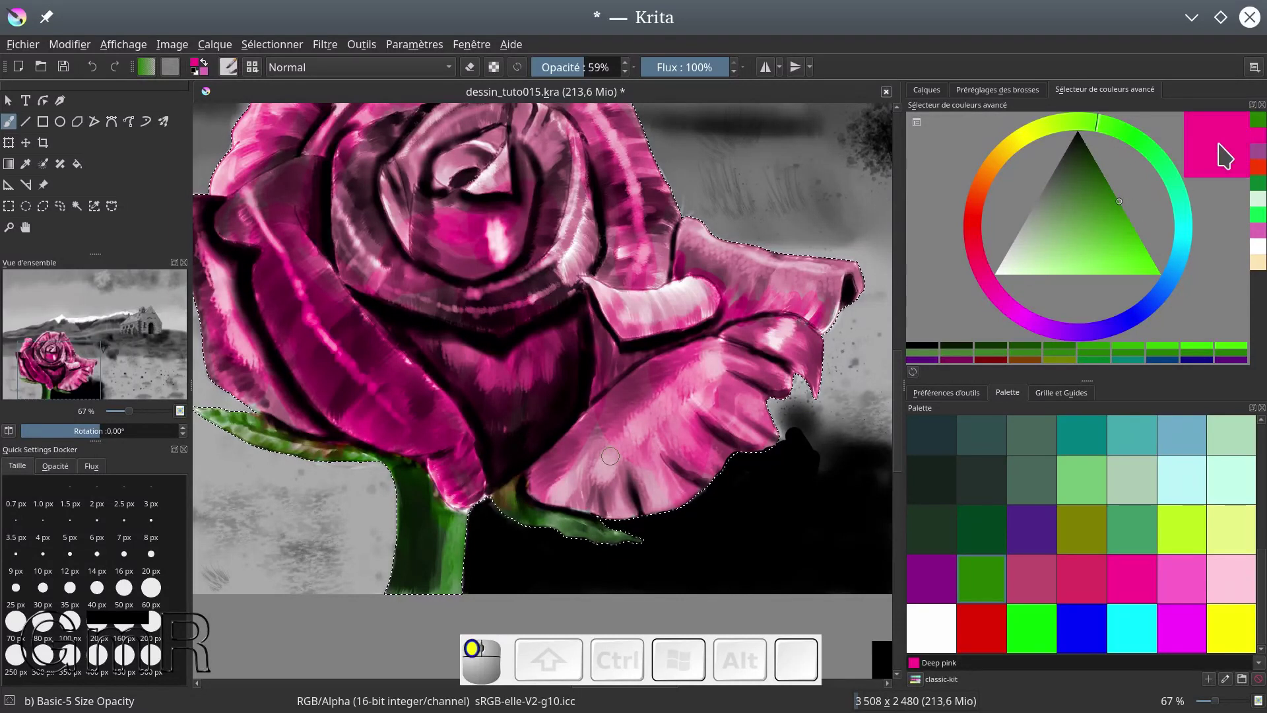
click(1259, 136)
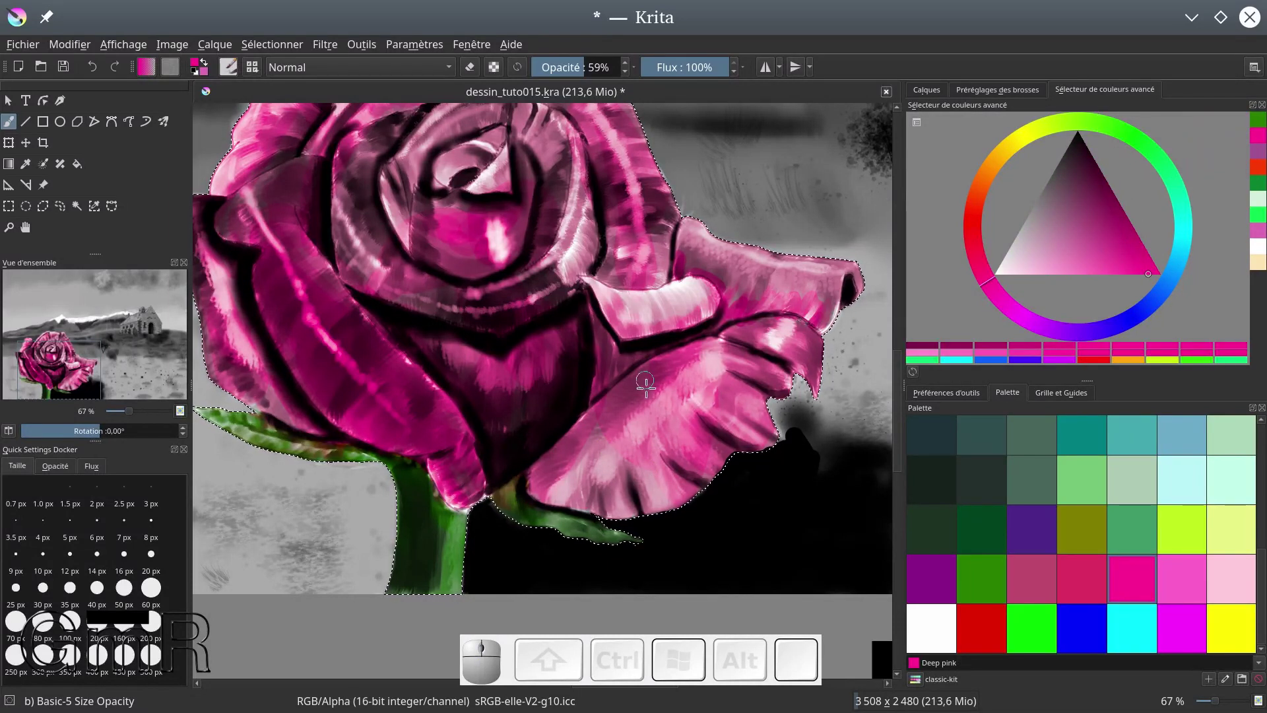
mouse_move(654, 402)
mouse_down()
mouse_move(656, 373)
mouse_move(592, 451)
mouse_move(613, 412)
mouse_move(571, 483)
mouse_move(584, 431)
mouse_move(663, 358)
mouse_move(594, 346)
mouse_up()
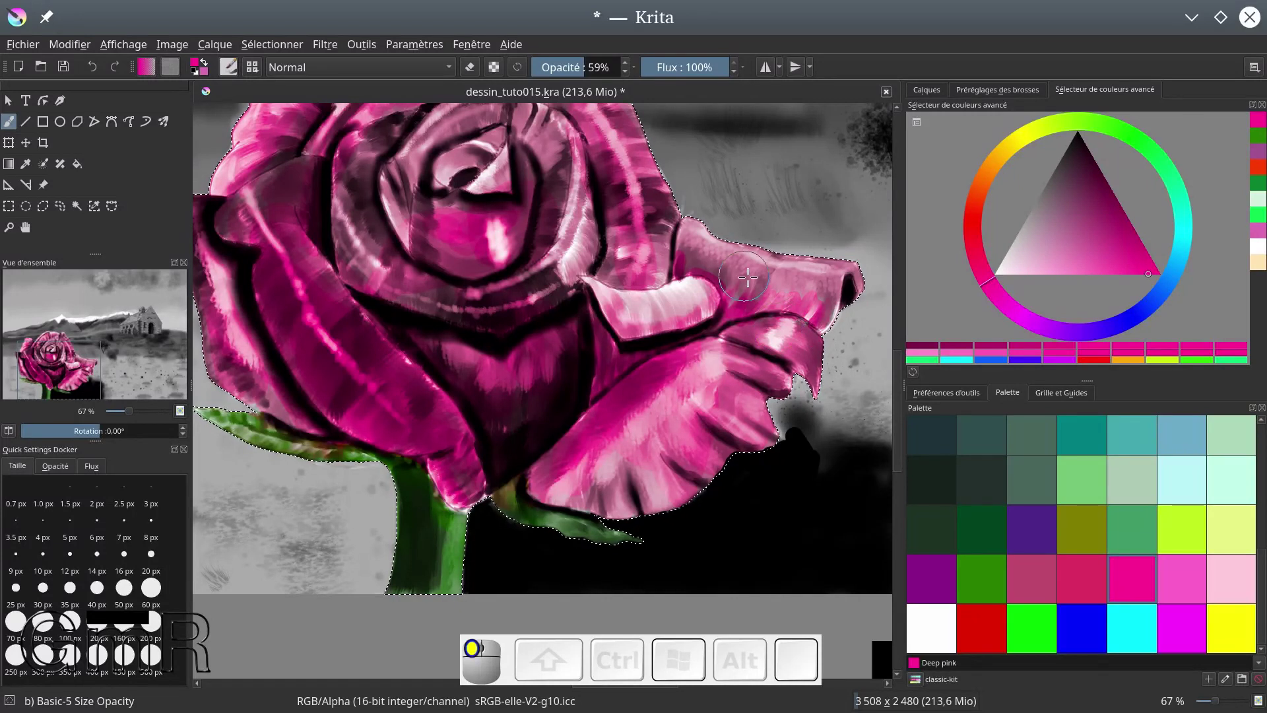
drag(724, 303, 710, 256)
Intensify the Deep pink on the petals encircling the rose's centre and on its upper petals
mouse_move(601, 222)
mouse_down()
mouse_move(567, 273)
mouse_move(581, 207)
mouse_move(557, 281)
mouse_move(581, 231)
mouse_move(531, 295)
mouse_move(578, 245)
mouse_move(585, 199)
mouse_up()
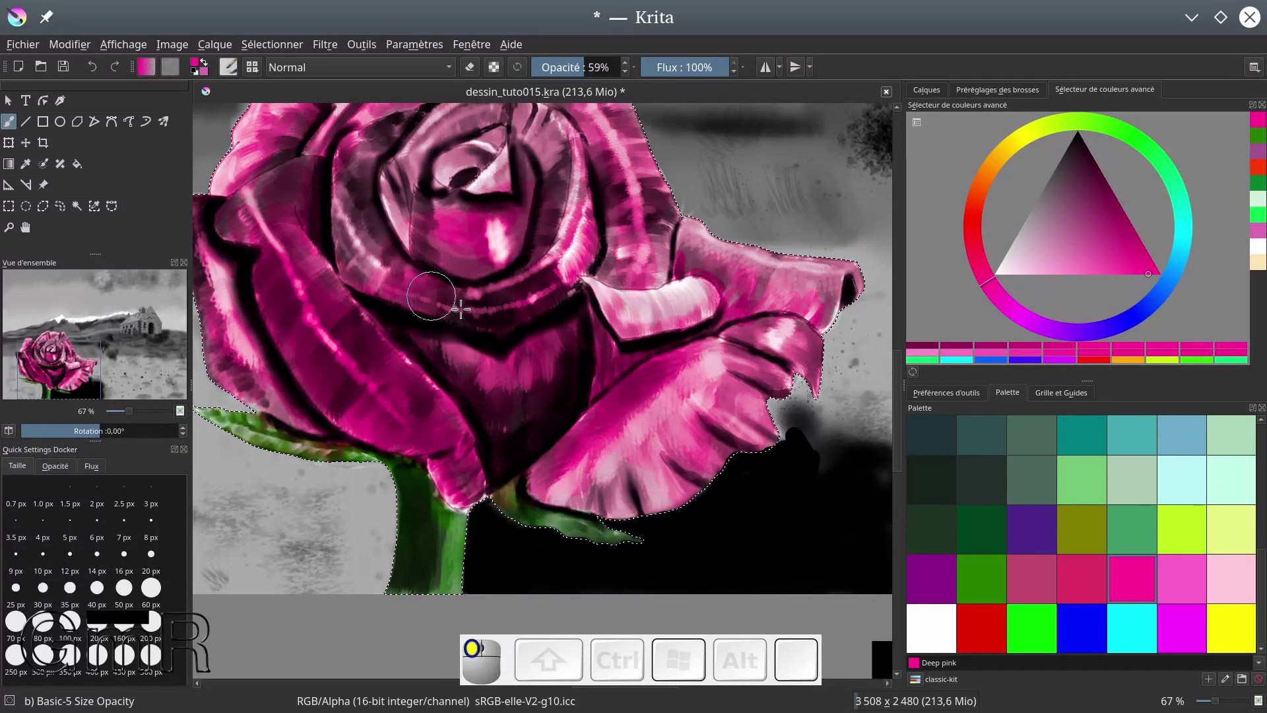
mouse_move(335, 231)
mouse_down()
mouse_move(362, 163)
mouse_move(370, 222)
mouse_move(393, 258)
mouse_move(369, 154)
mouse_move(377, 132)
mouse_move(413, 151)
mouse_up()
scroll(412, 158, up, 5)
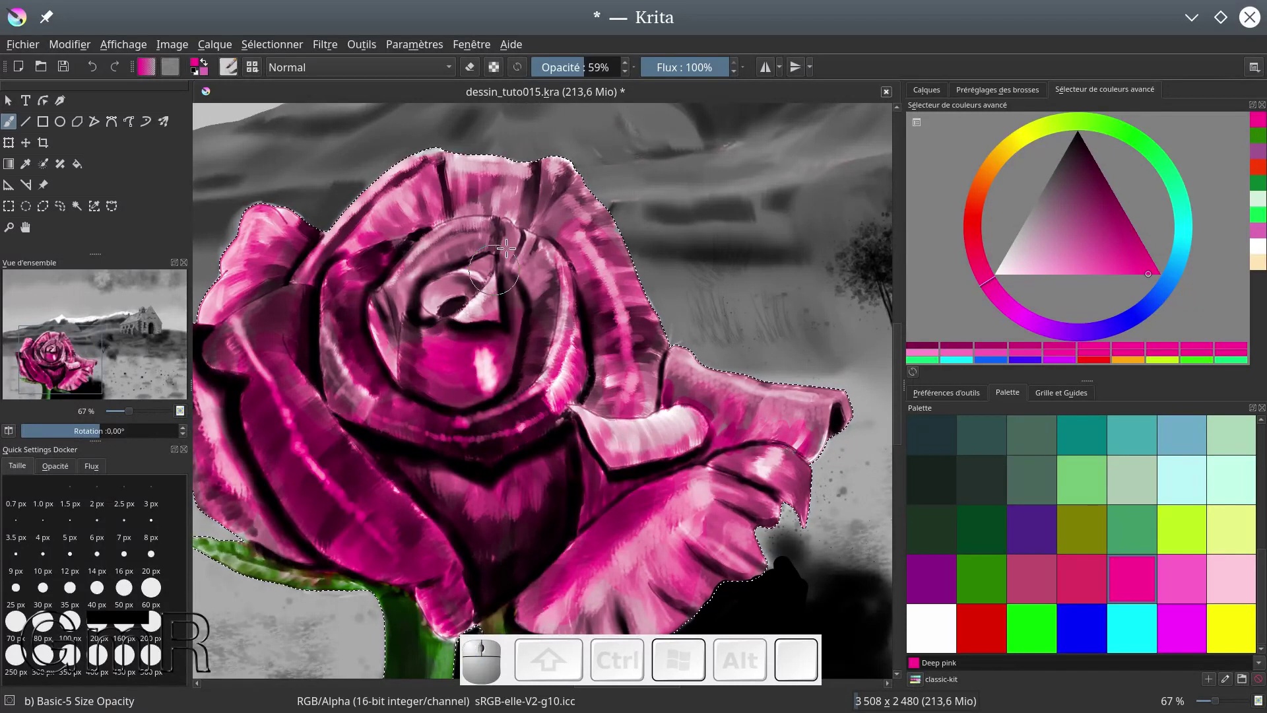
drag(540, 285, 545, 233)
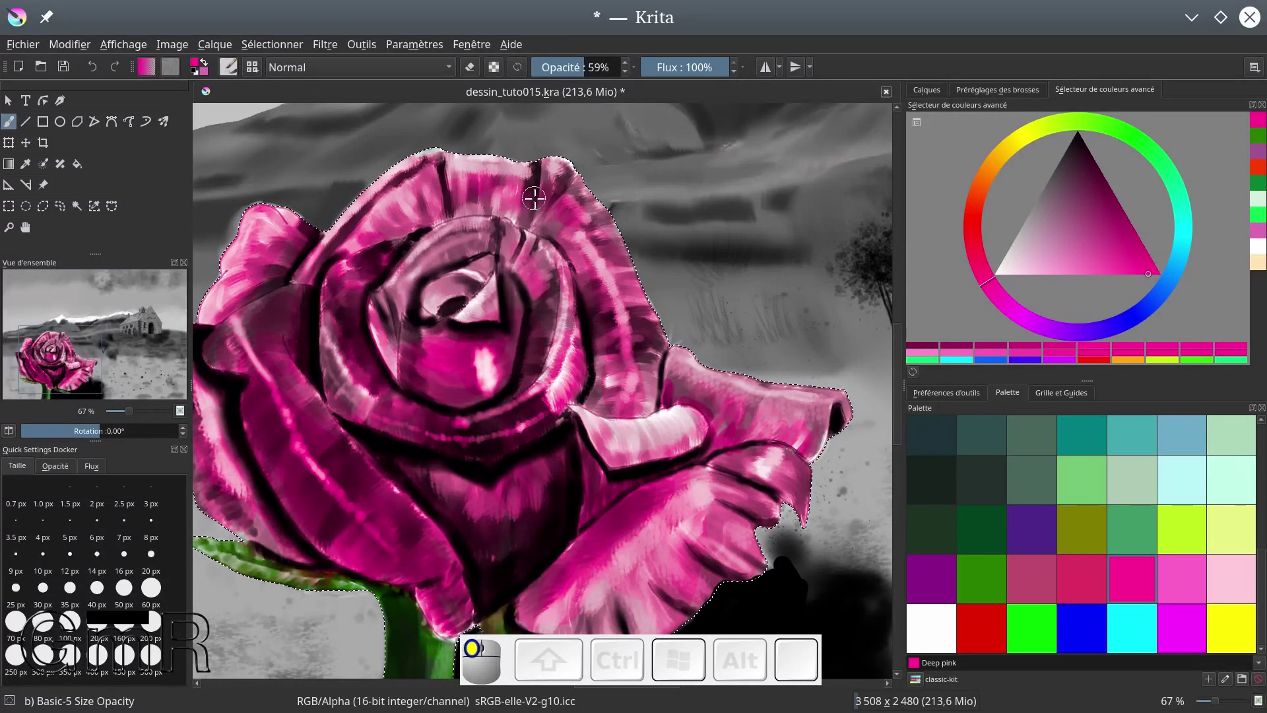
drag(489, 195, 458, 195)
drag(514, 521, 503, 571)
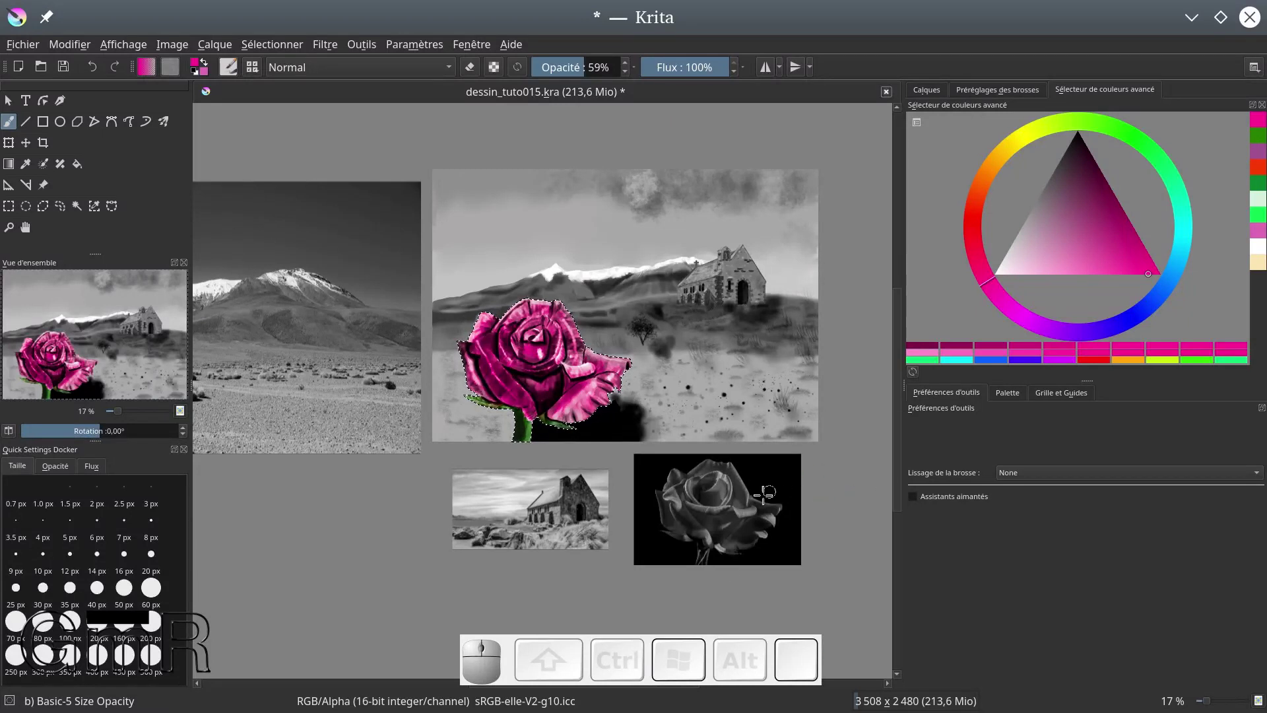
Set the rose reference image's saturation to 100 %
click(43, 186)
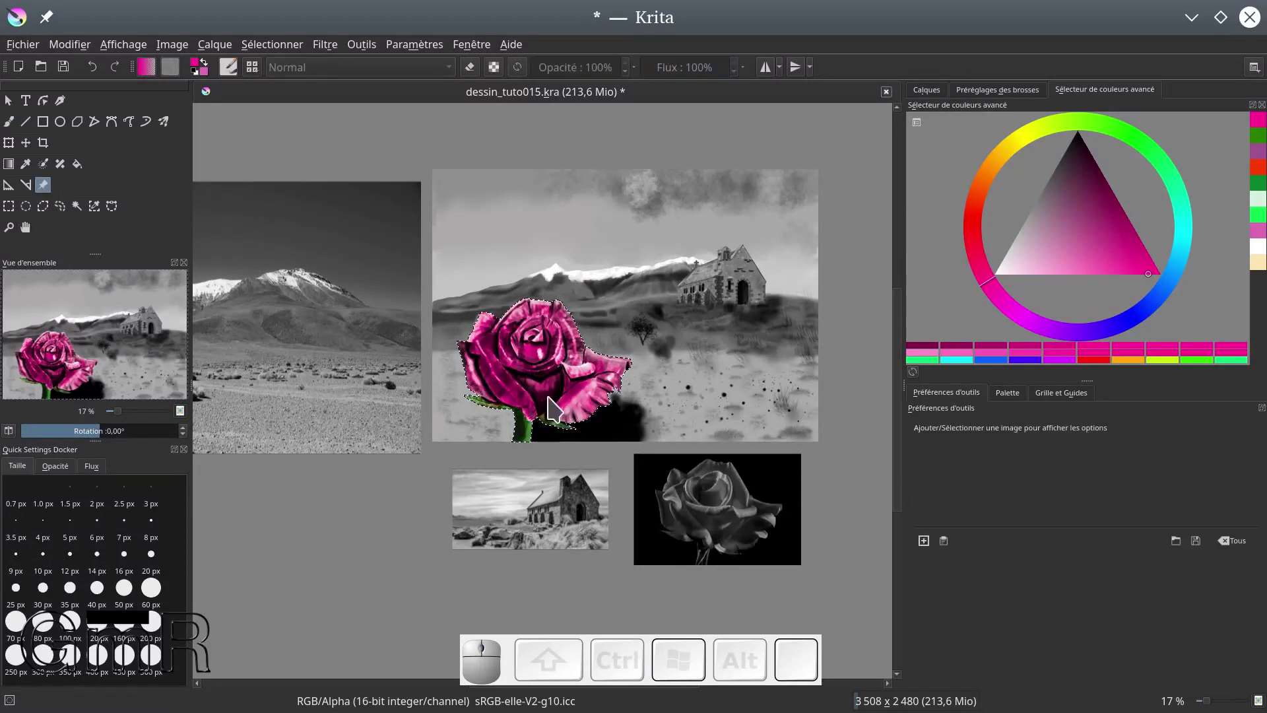
click(731, 508)
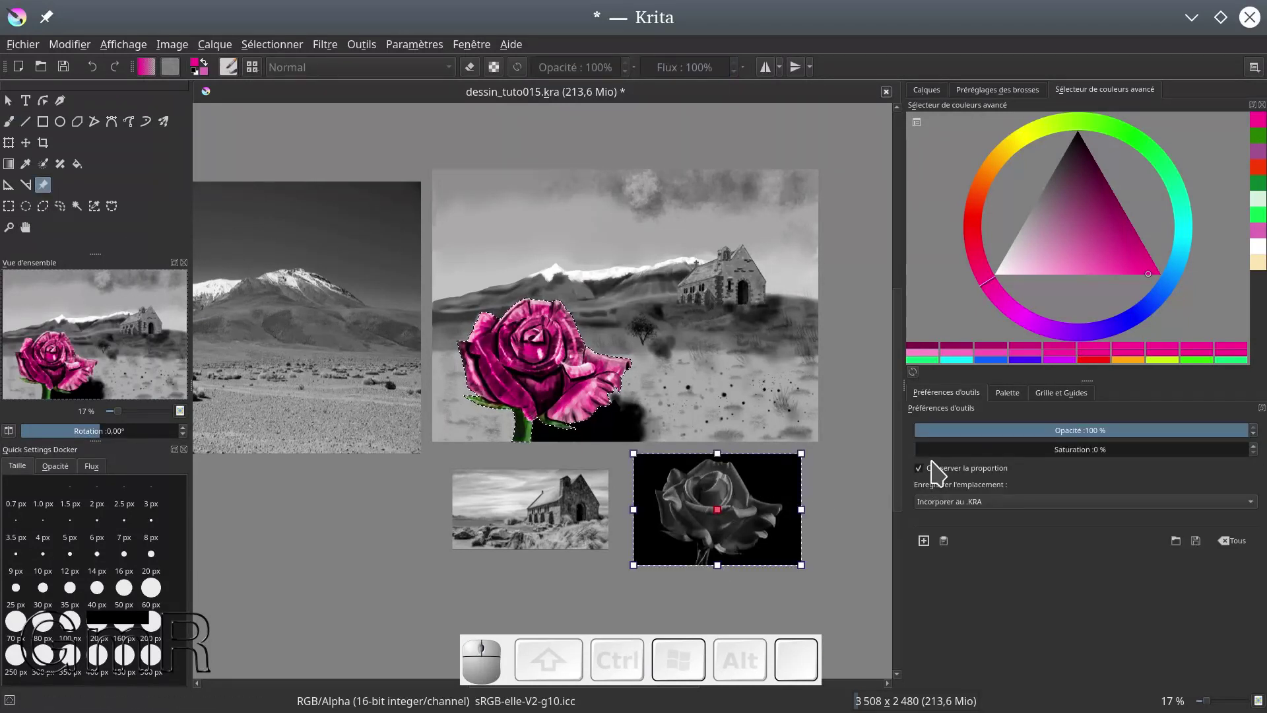
drag(924, 449, 1266, 460)
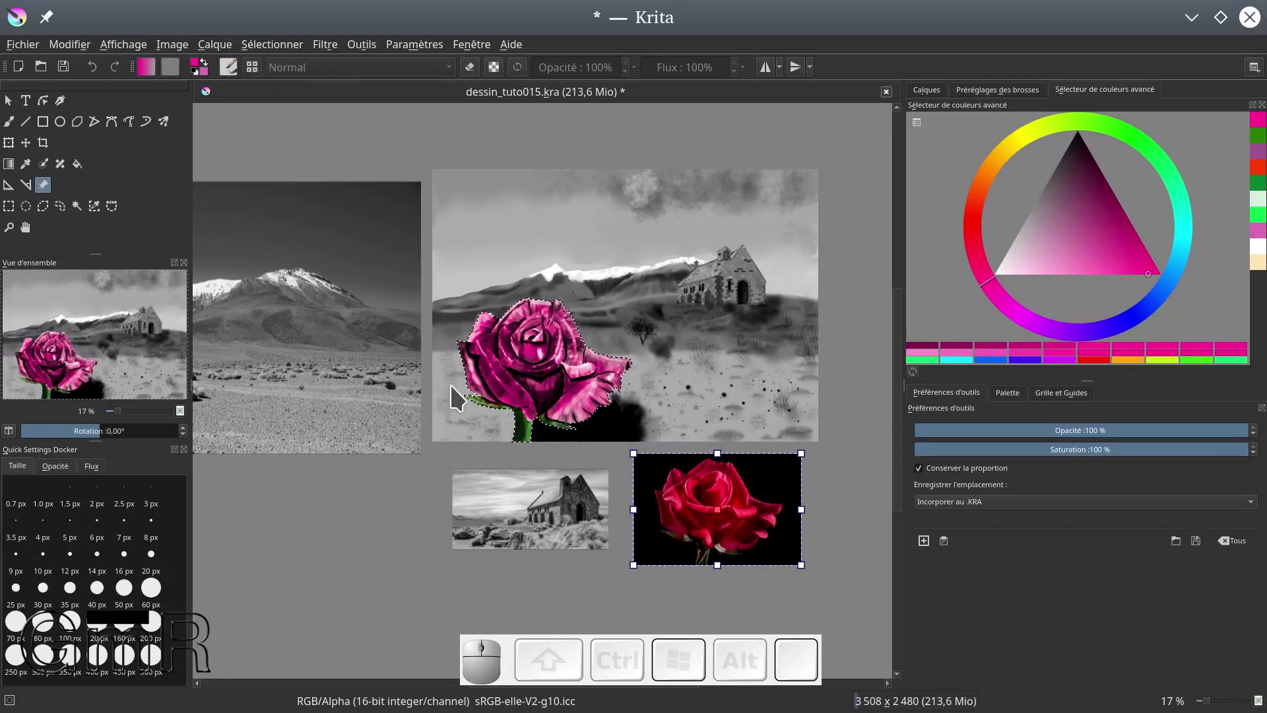
Sample red from the rose reference image with the freehand brush and paint red tints over the rose's petals
click(9, 121)
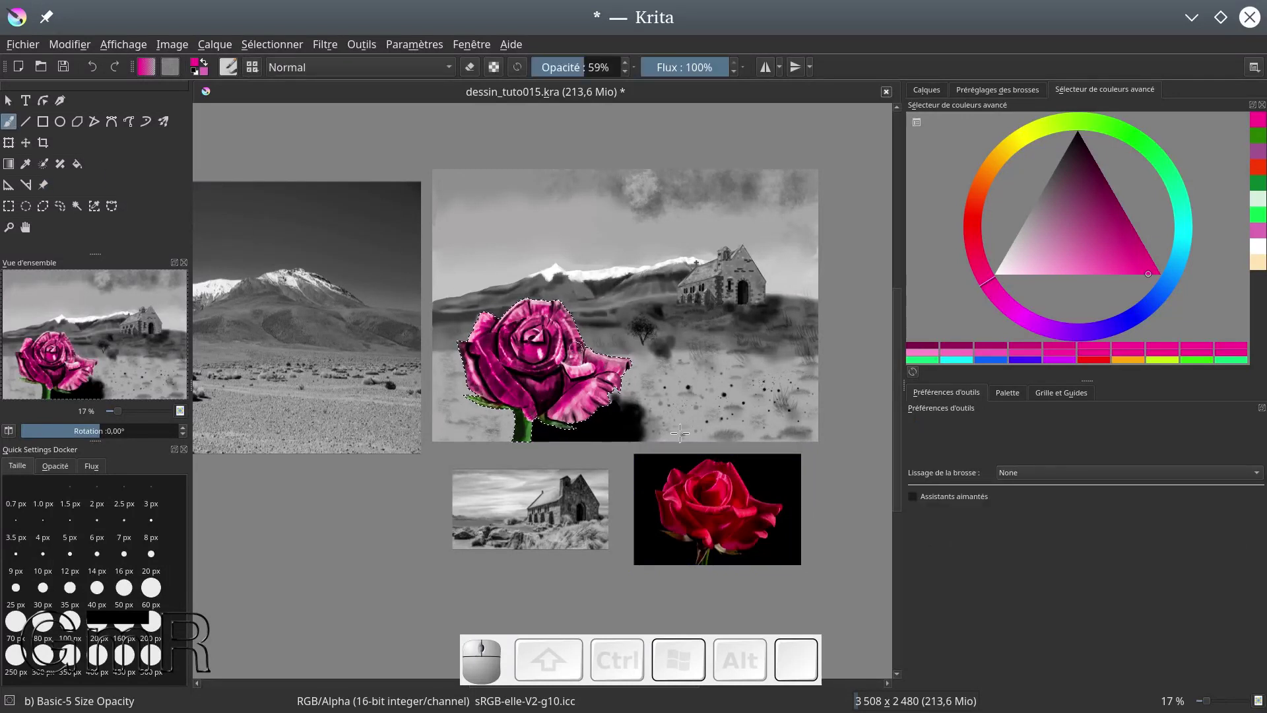
key(ctrl)
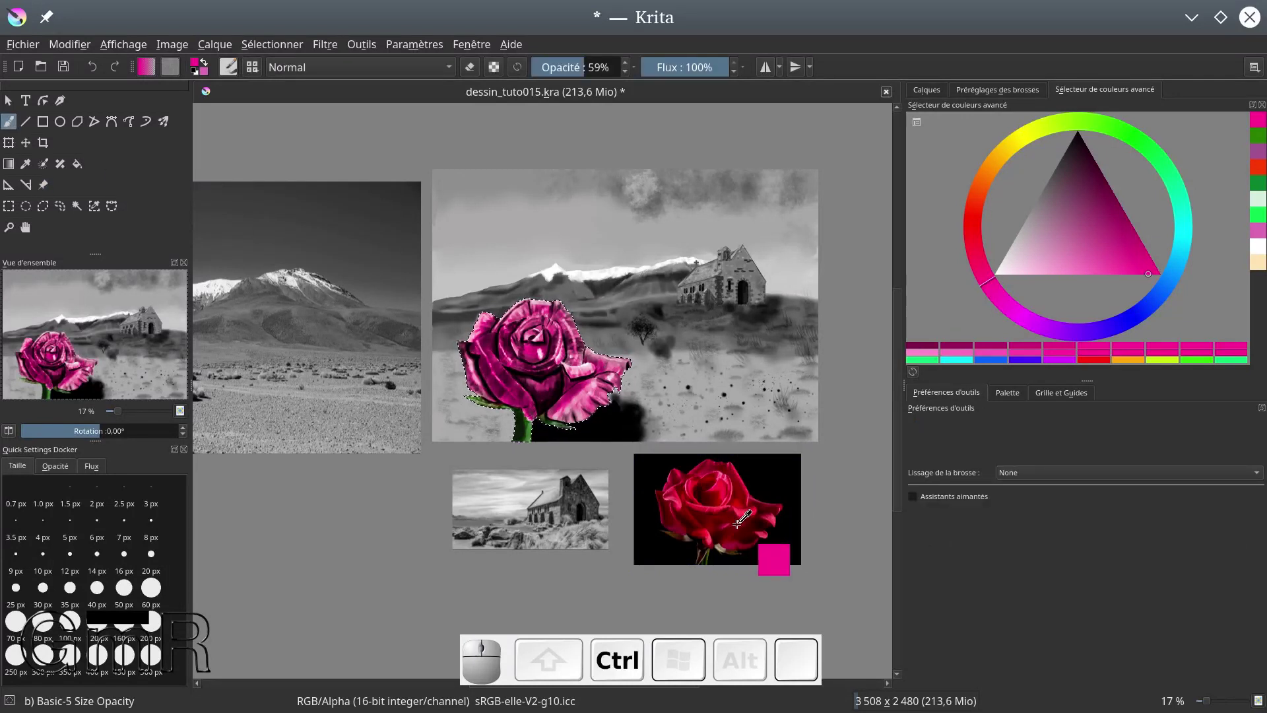
ctrl+click(744, 492)
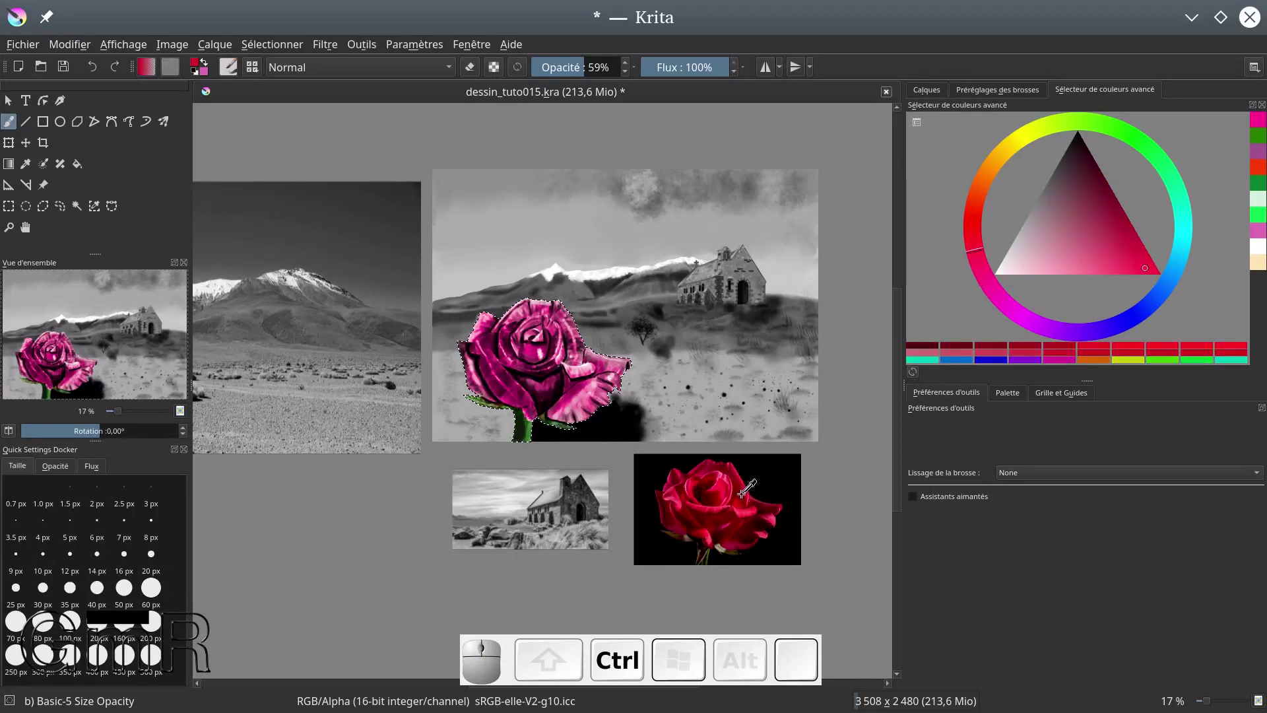
mouse_move(588, 406)
mouse_down()
mouse_move(479, 387)
mouse_move(467, 353)
mouse_move(486, 319)
mouse_move(478, 376)
mouse_up()
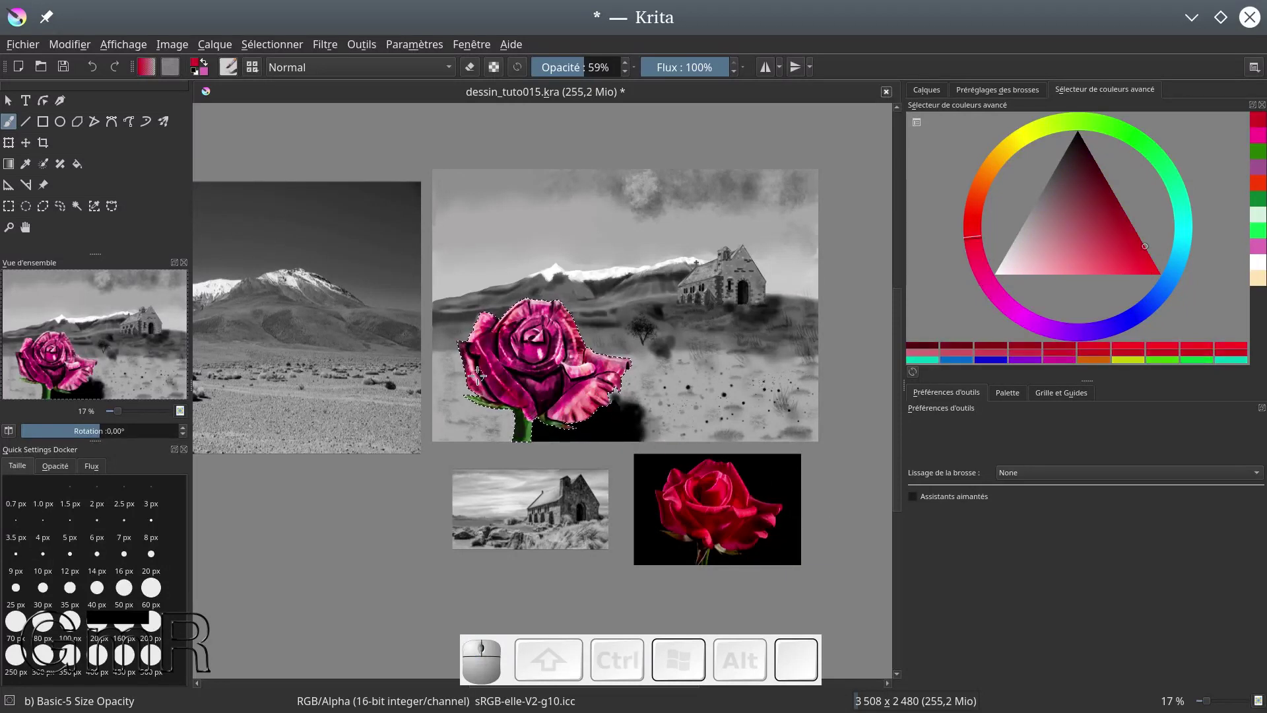
scroll(621, 418, up, 2)
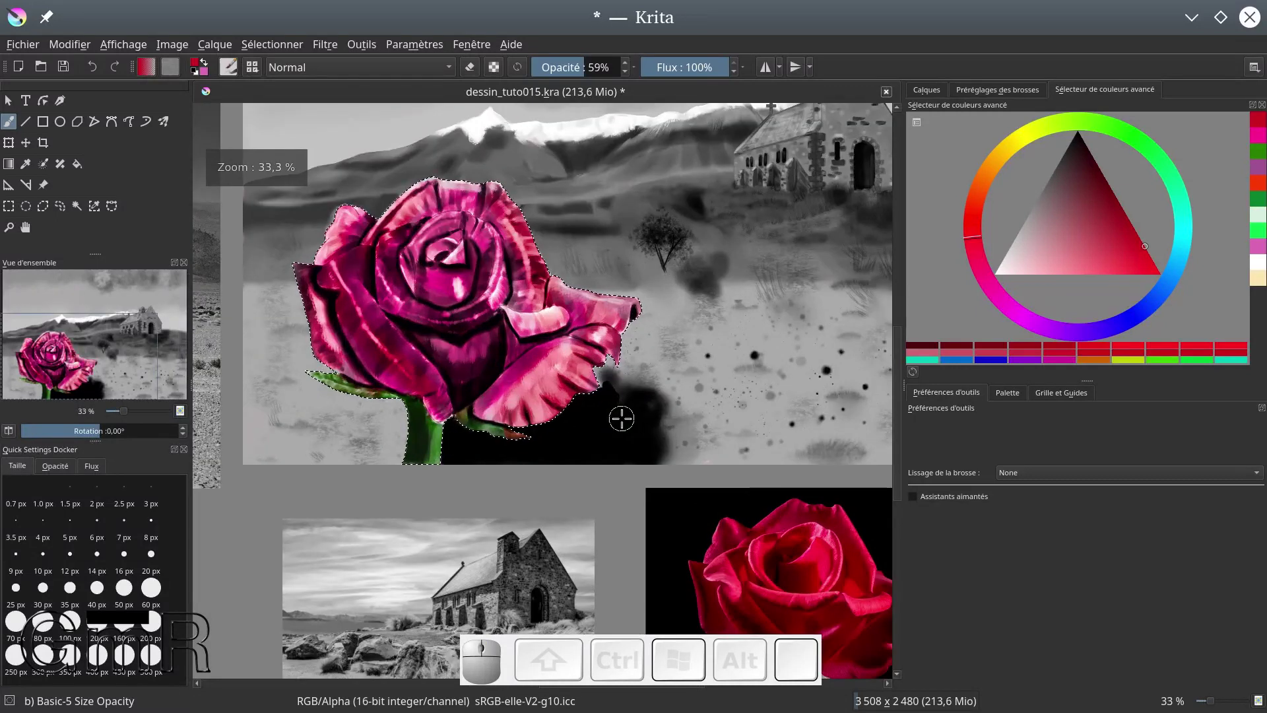
mouse_move(525, 367)
mouse_down()
mouse_move(482, 404)
mouse_move(539, 348)
mouse_move(504, 381)
mouse_move(502, 353)
mouse_move(458, 388)
mouse_move(434, 365)
mouse_up()
mouse_move(435, 353)
mouse_down()
mouse_move(455, 380)
mouse_move(462, 337)
mouse_up()
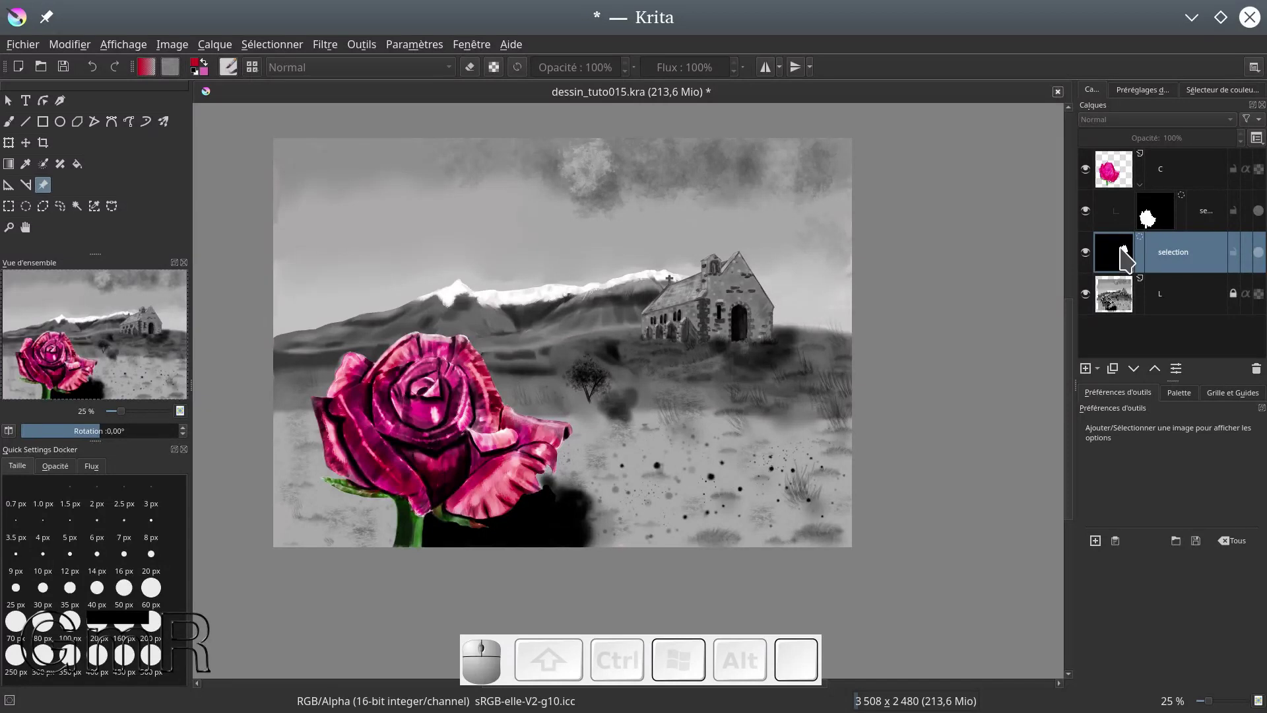
Attach the church selection mask to layer C and move the rose selection mask out of that layer
drag(1125, 258, 1143, 210)
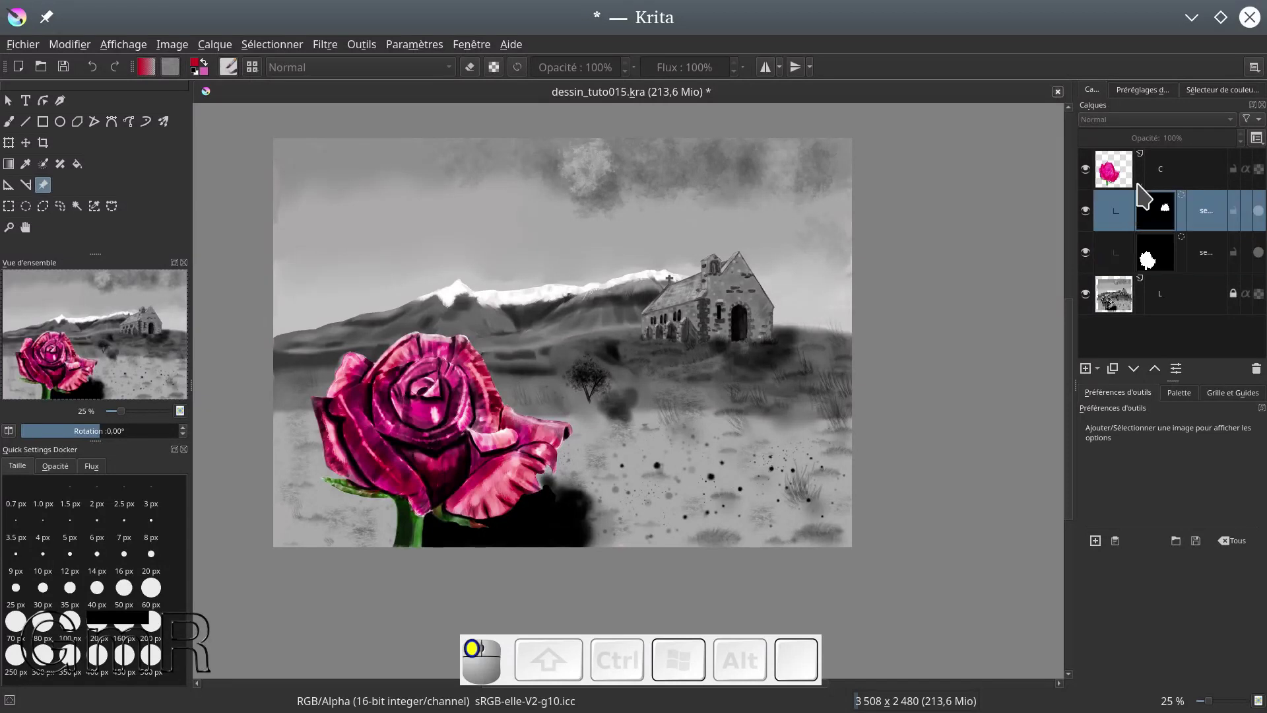
click(1215, 252)
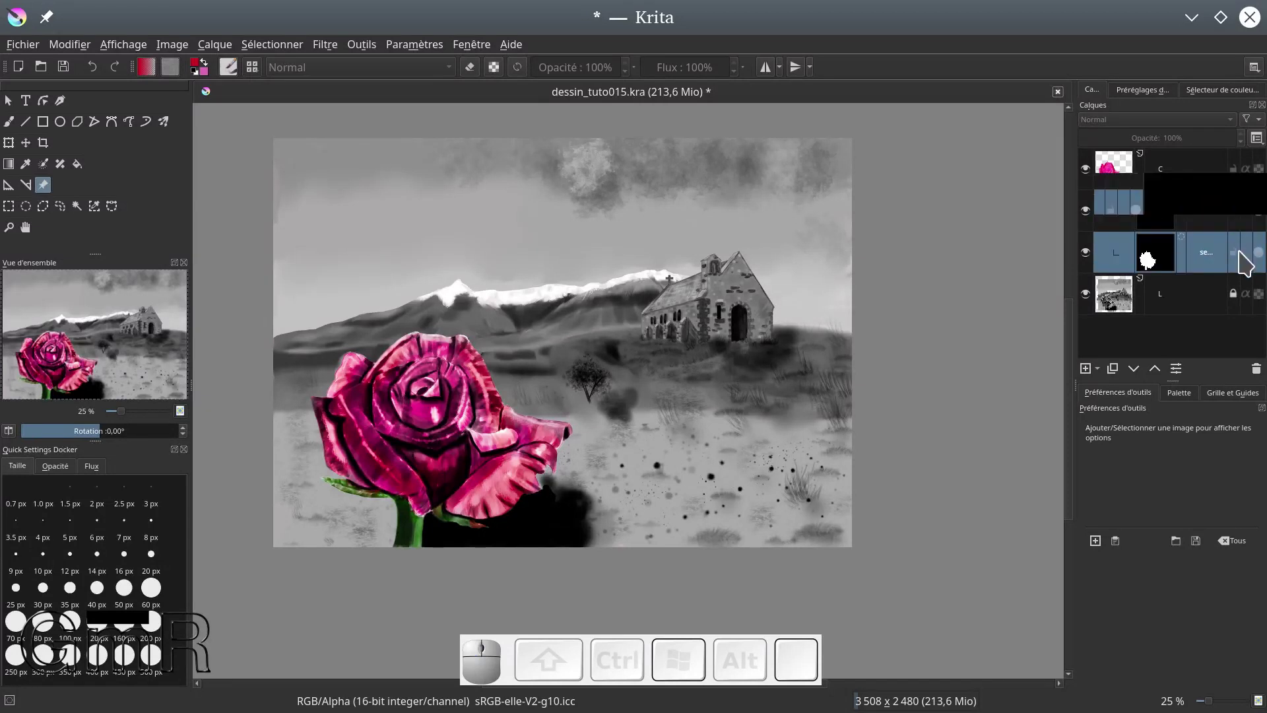
drag(1235, 251, 1236, 265)
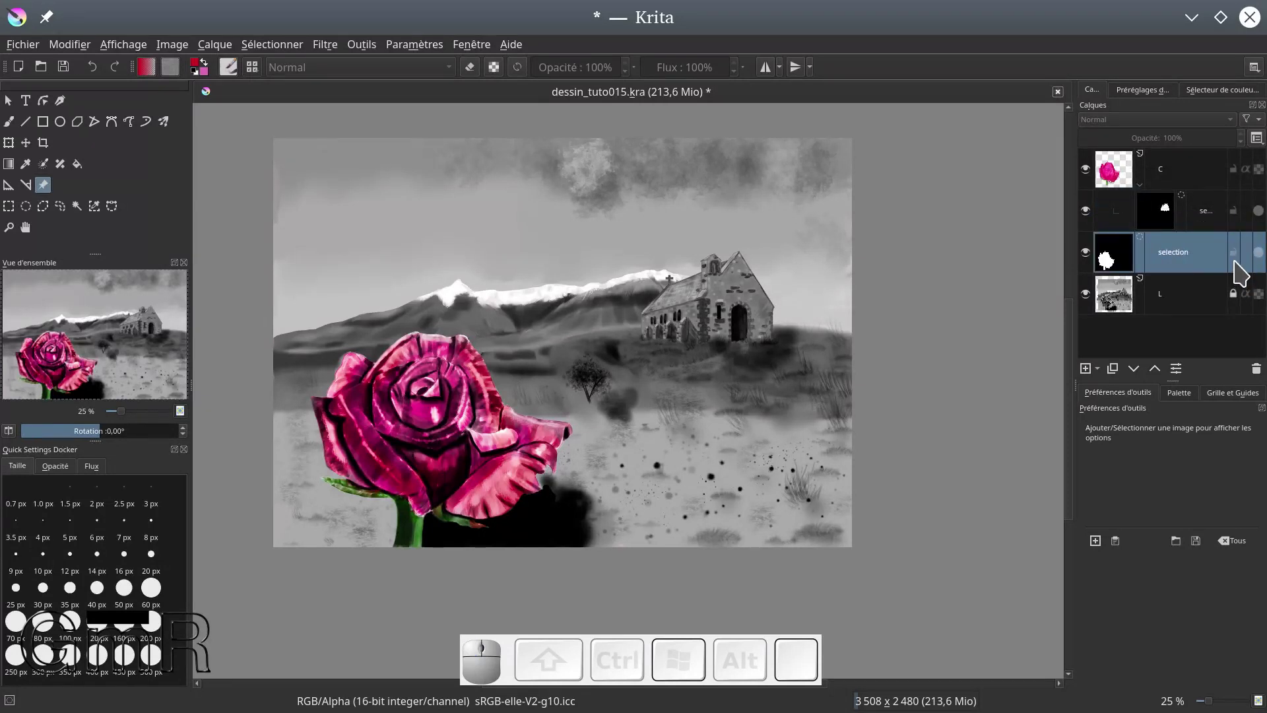
Activate the church selection mask and make layer C the current layer
click(1172, 205)
click(1257, 210)
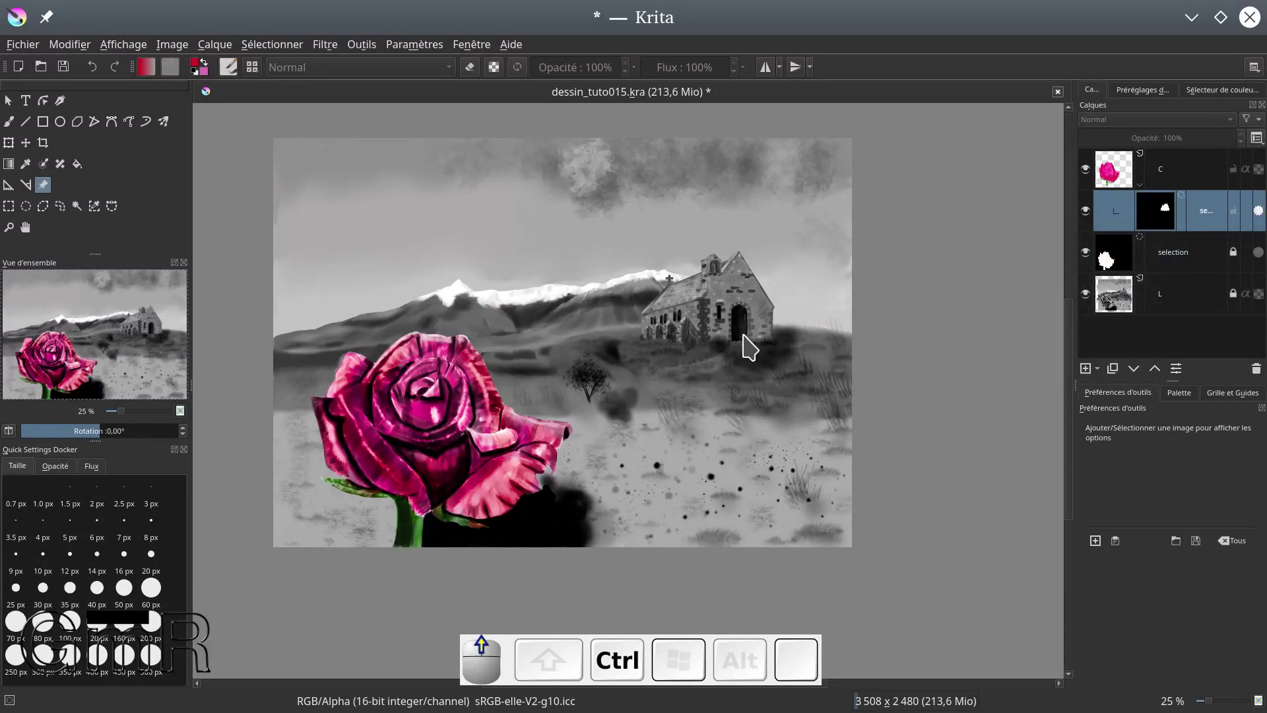
click(1112, 164)
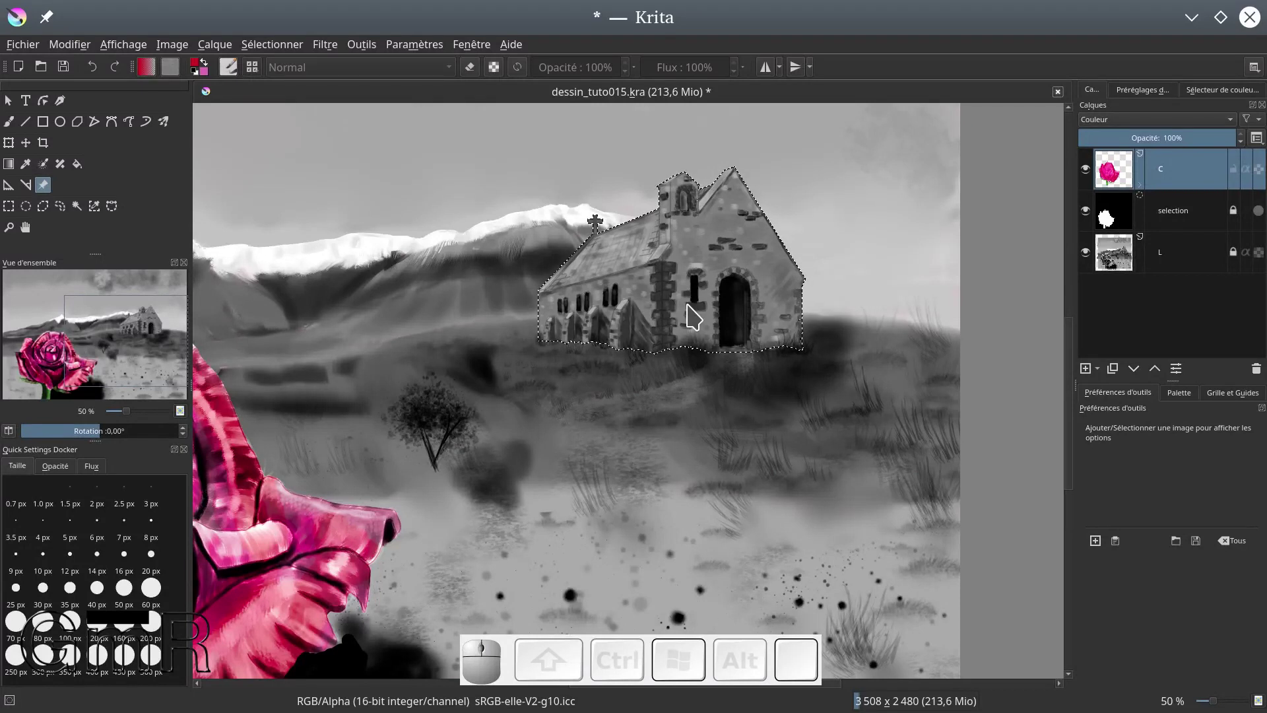
Expand layer C, select its church mask and invert the selection so that everything except the church is selected
click(1140, 185)
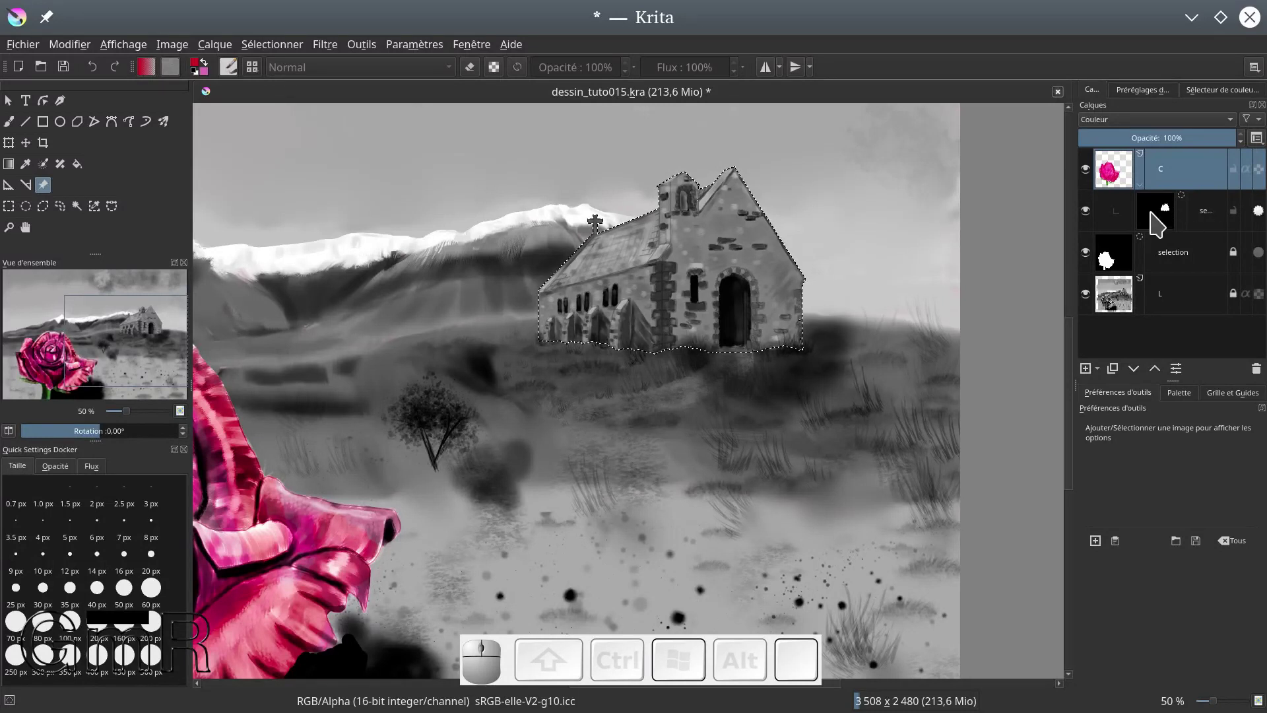
click(1160, 223)
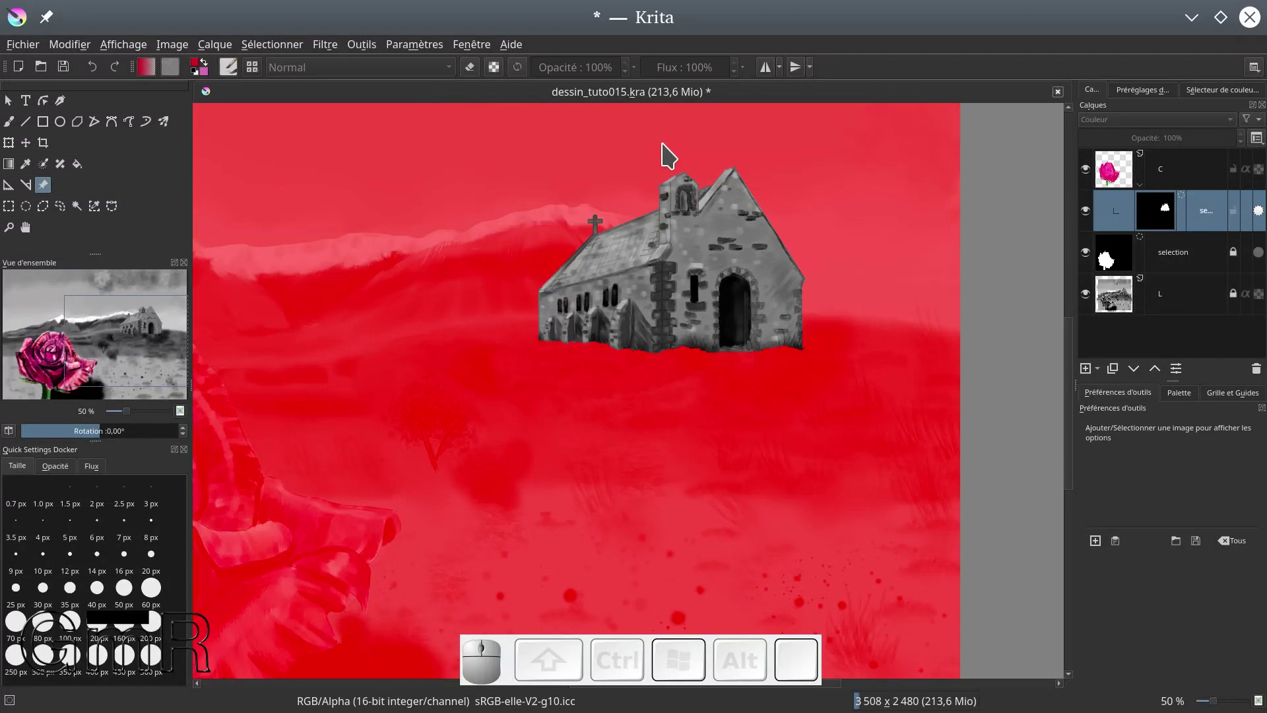
key(ctrl)
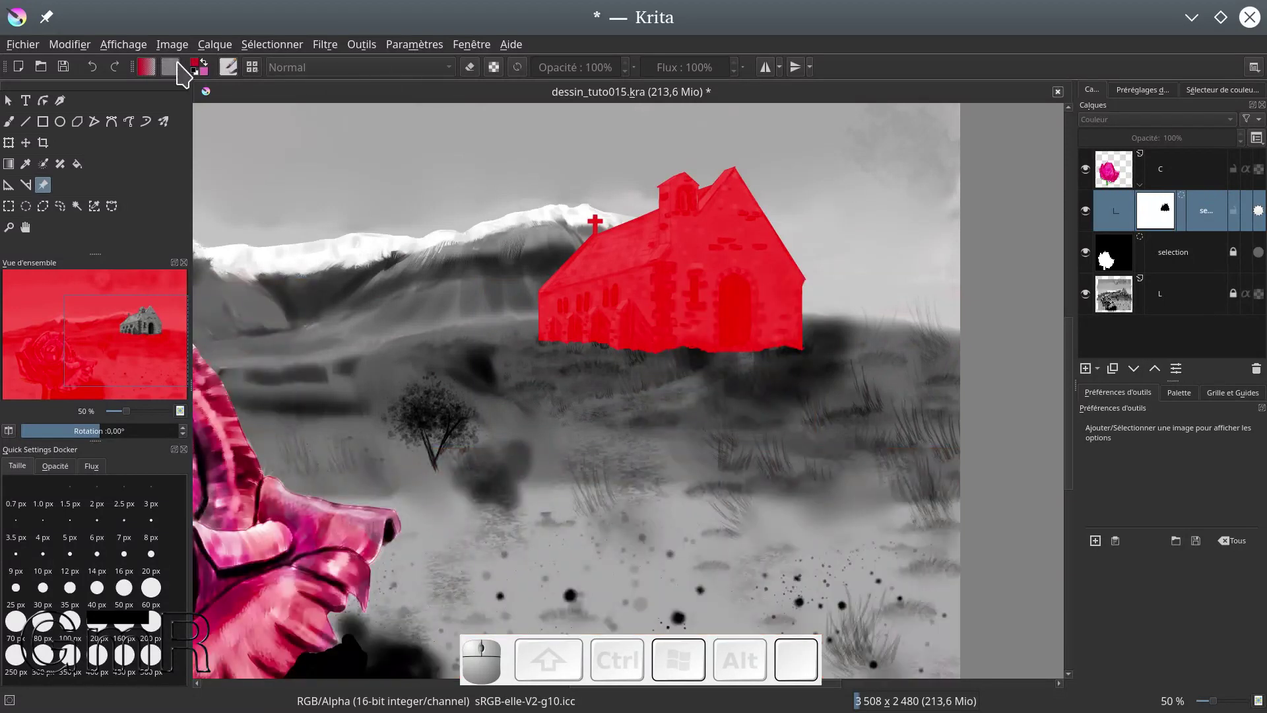
click(270, 45)
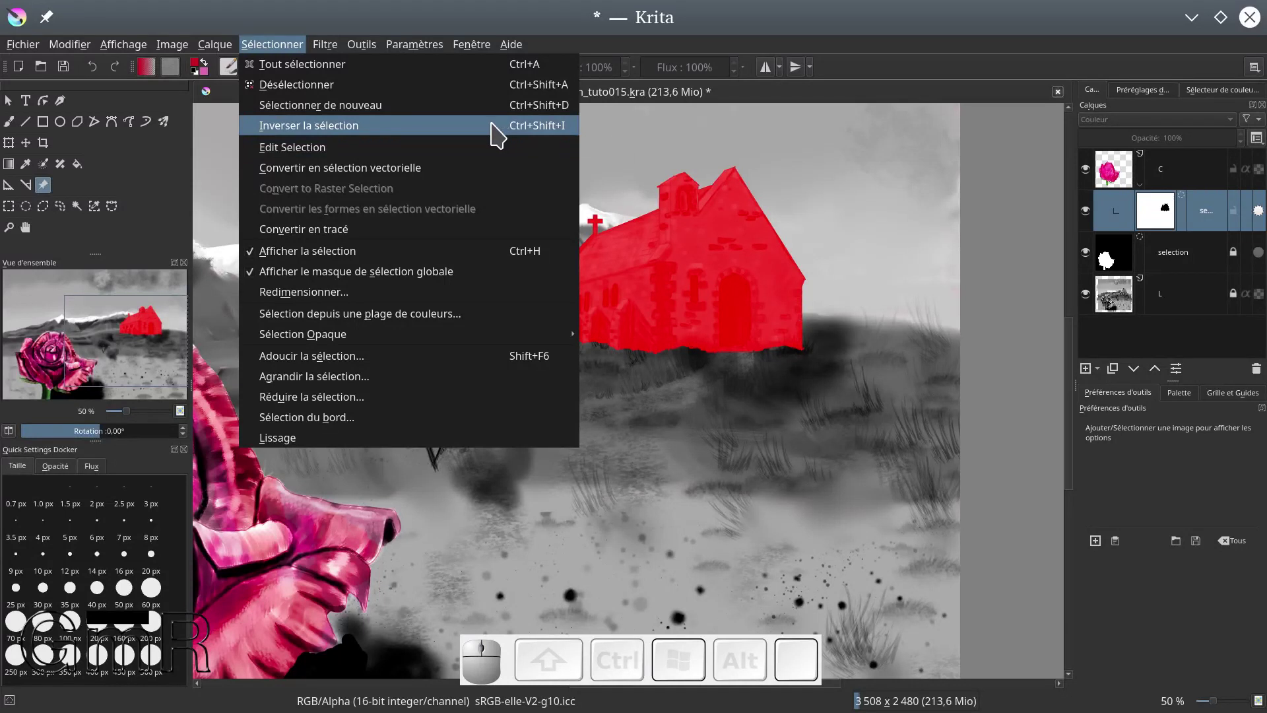
click(1042, 149)
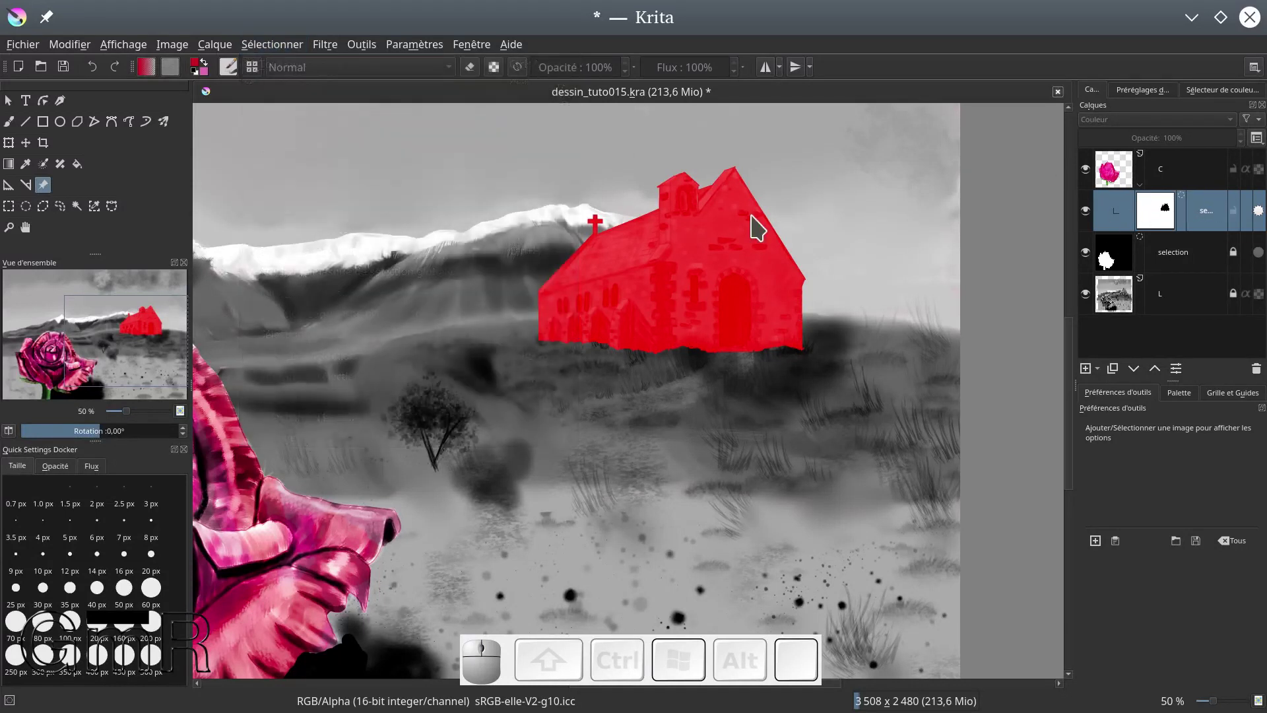
Make layer C the current layer for colouring the area outside the church
click(1104, 177)
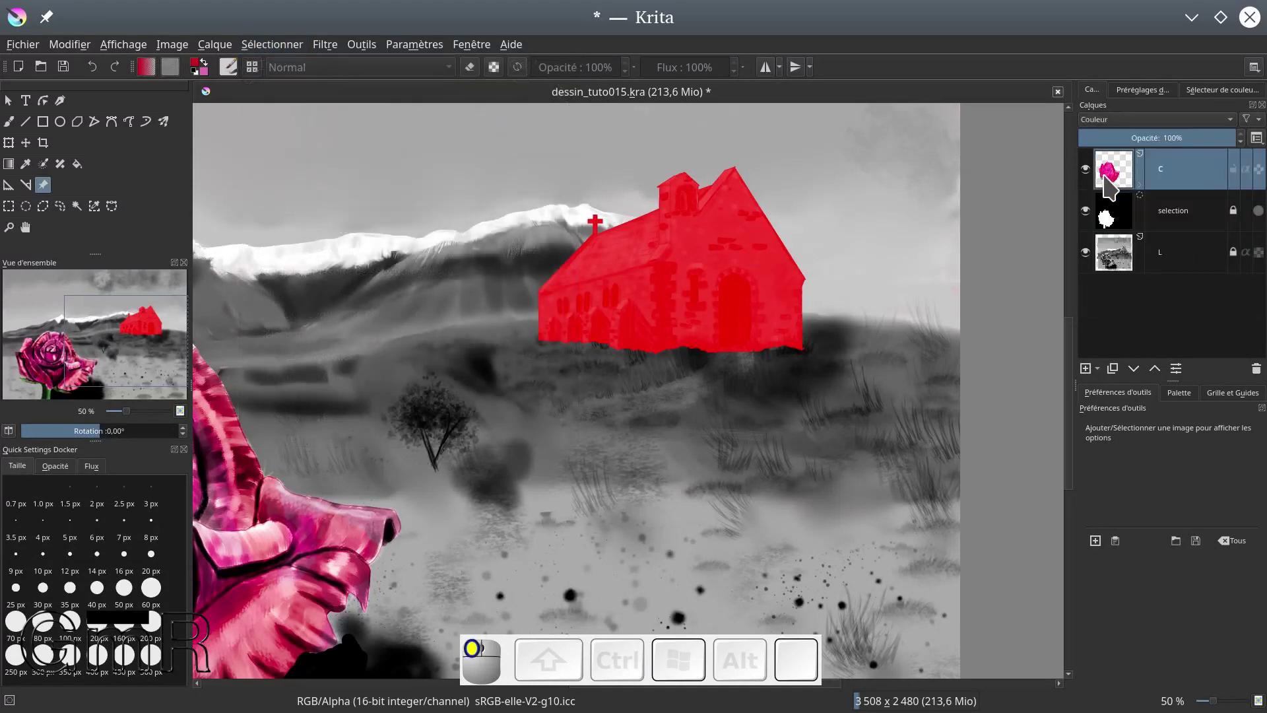
click(730, 332)
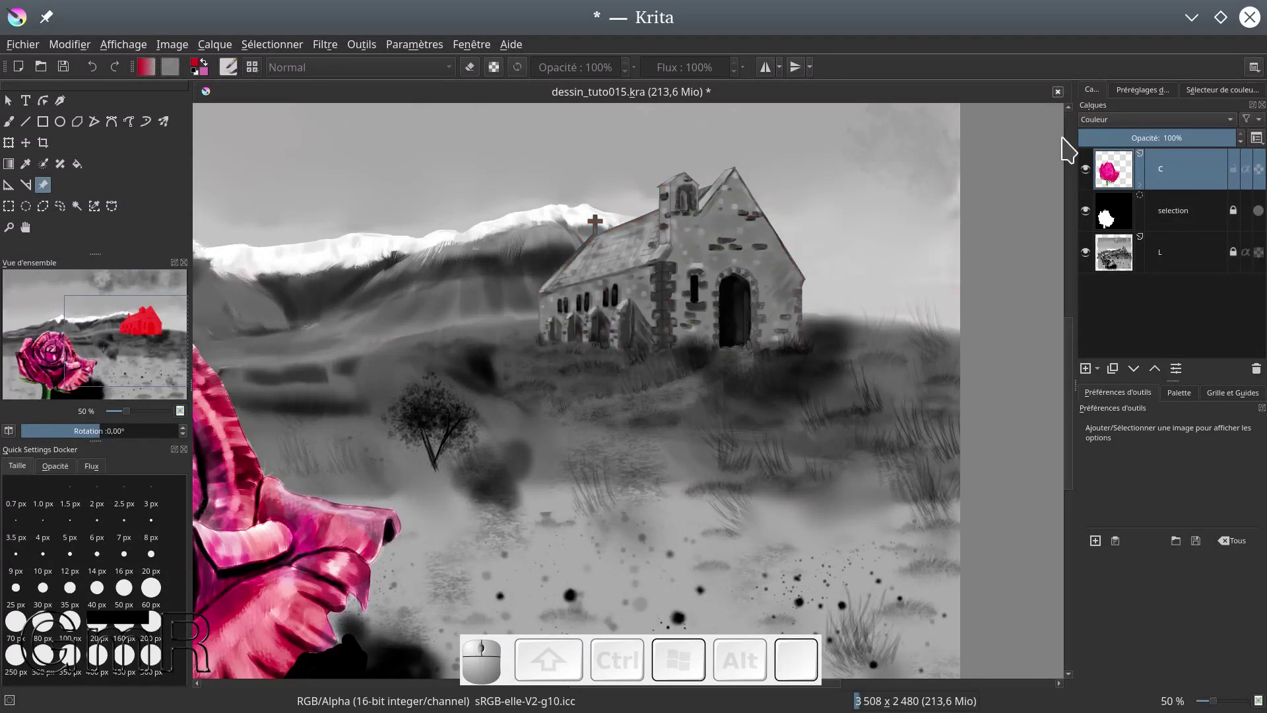
key(minus)
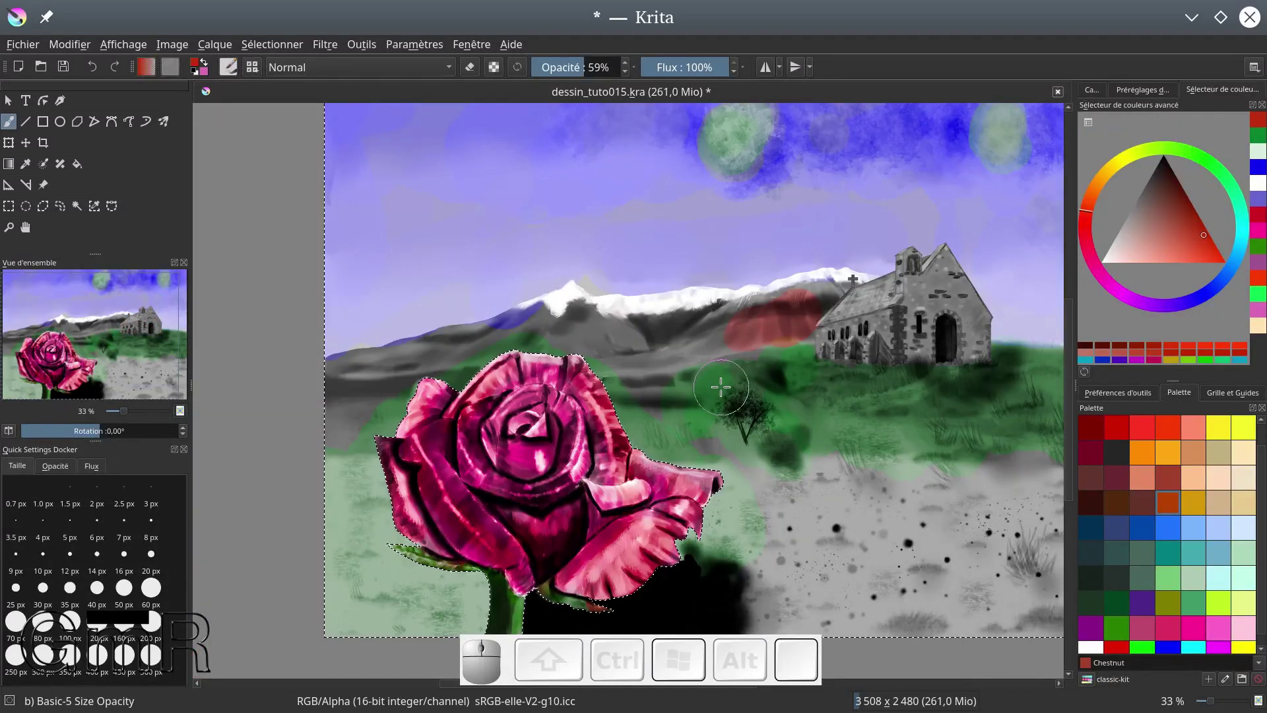